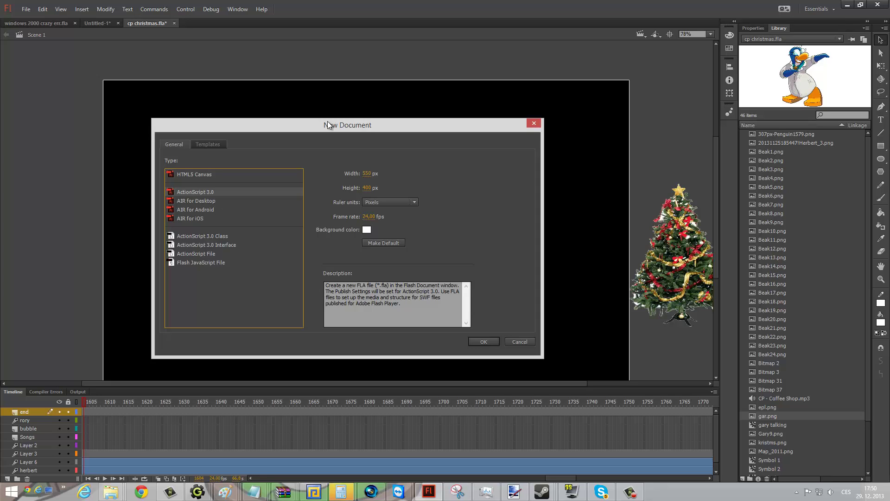
Create a new ActionScript 3.0 document 1280 px wide and 720 px high.
left_click(370, 174)
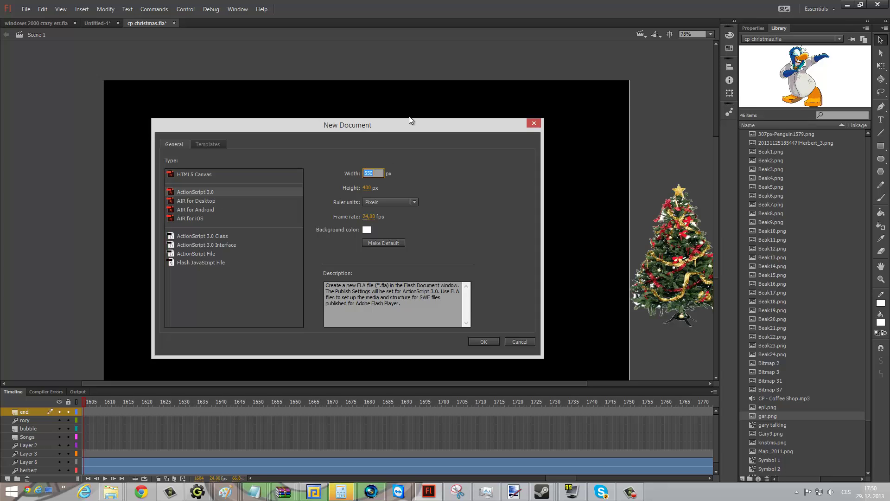
type("120")
type("0")
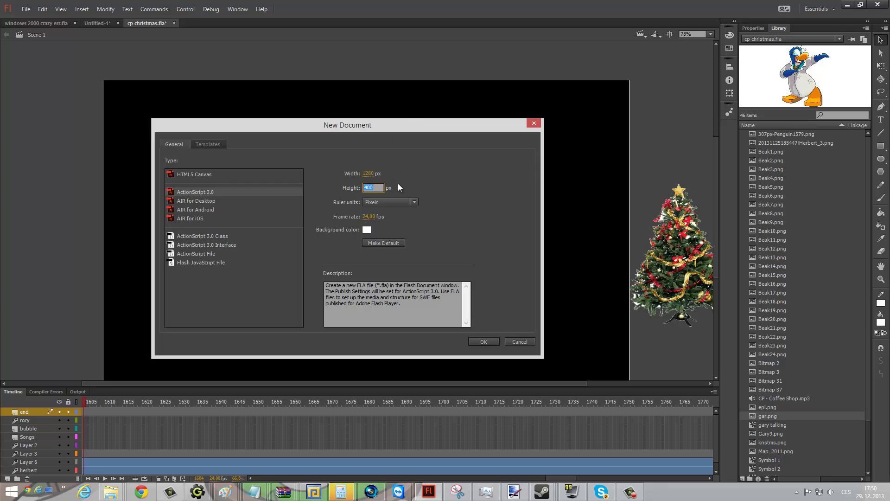
type("720")
left_click(443, 209)
left_click(497, 342)
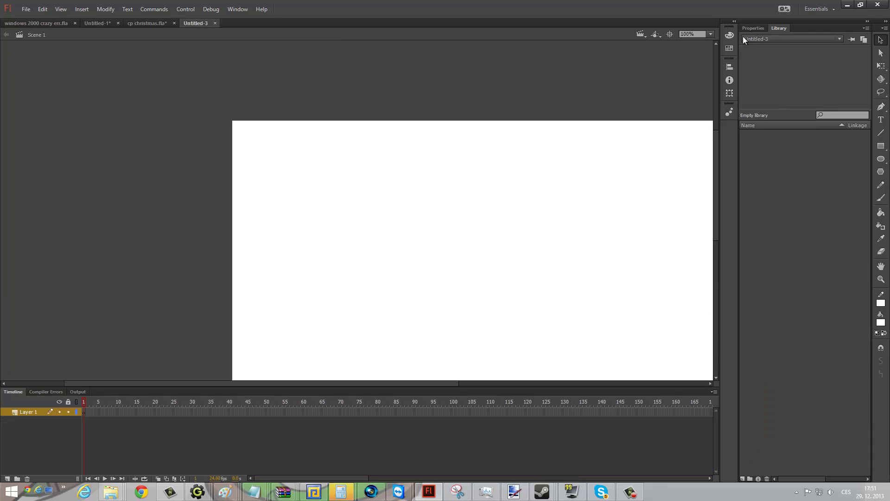
Show the document properties and reduce the timeline's height to fit the whole stage in view.
left_click(753, 28)
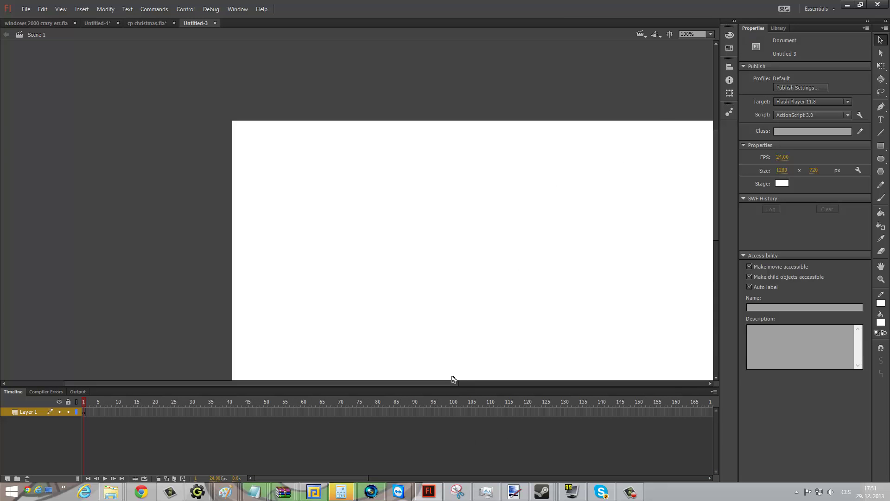
left_click_drag(458, 382, 561, 383)
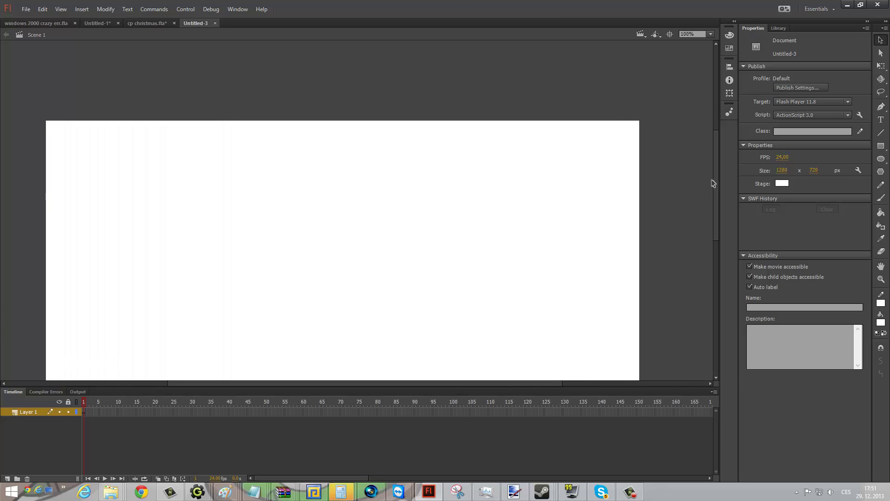
left_click_drag(716, 182, 721, 203)
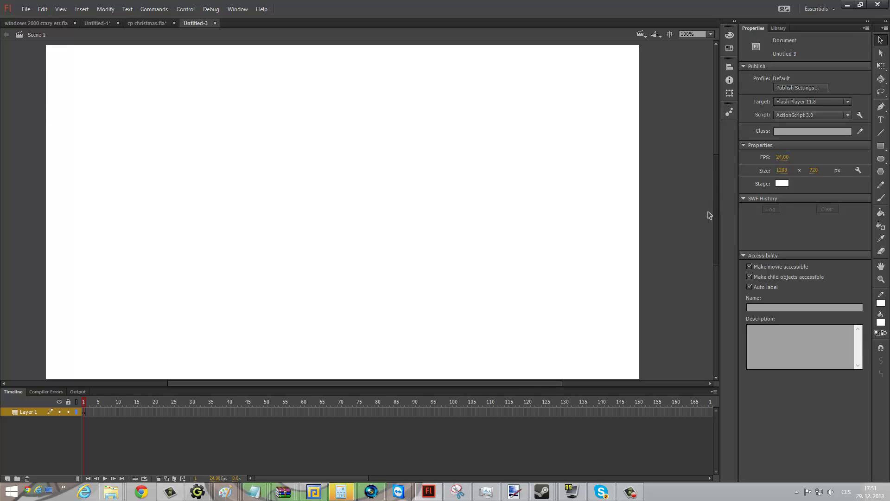
left_click_drag(617, 387, 617, 419)
scroll(717, 162, "up", 1)
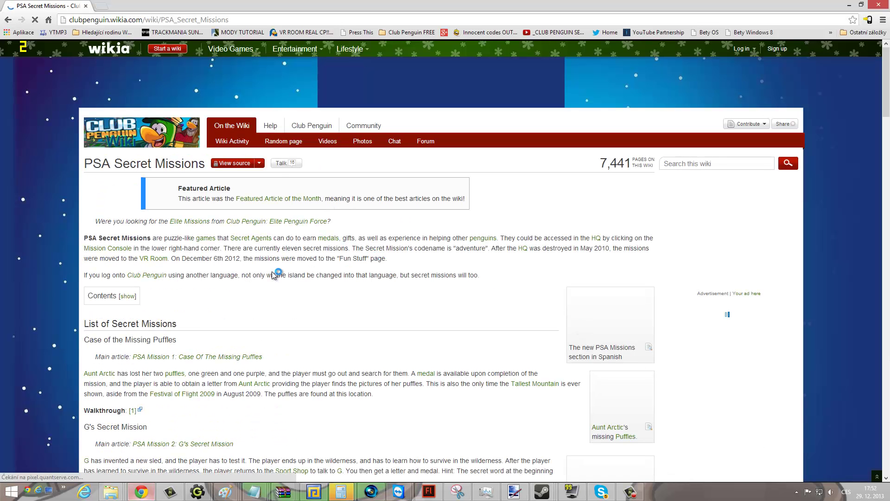
Look over the PSA Secret Missions article in the browser and highlight parts of its clubpenguin.wikia.com address.
scroll(161, 306, "down", 2)
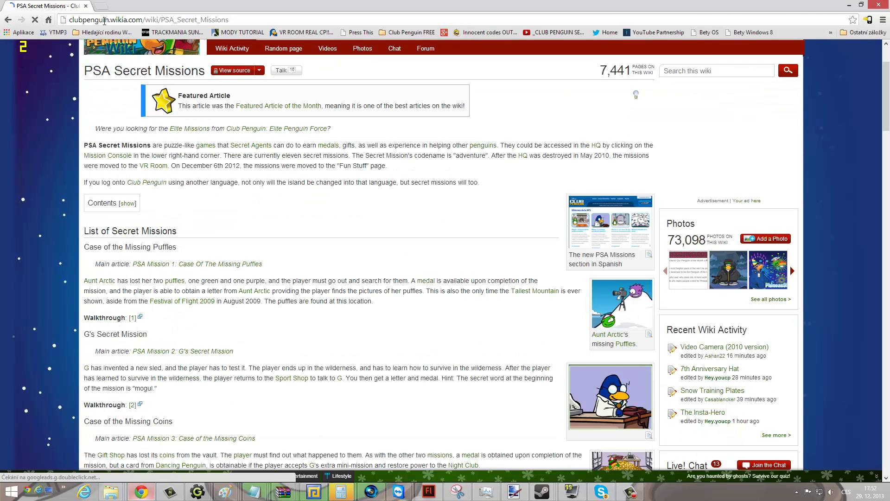
double_click(70, 19)
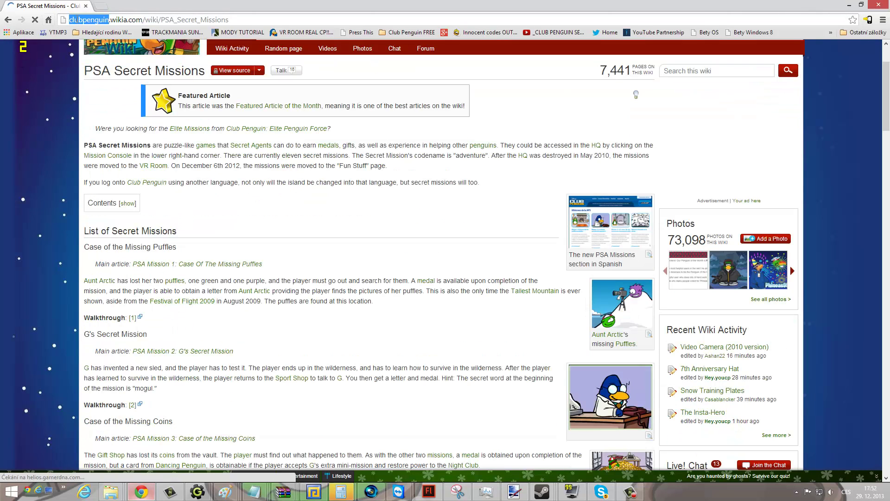
left_click(110, 19)
double_click(119, 20)
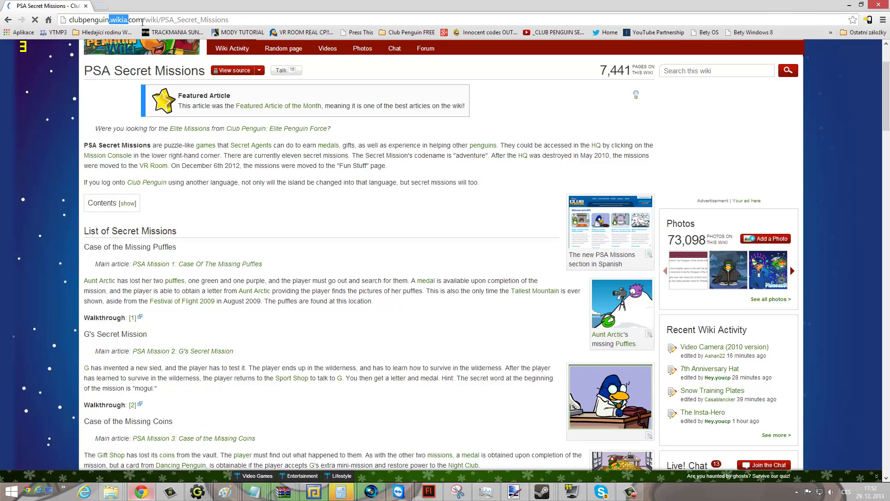
left_click(142, 20)
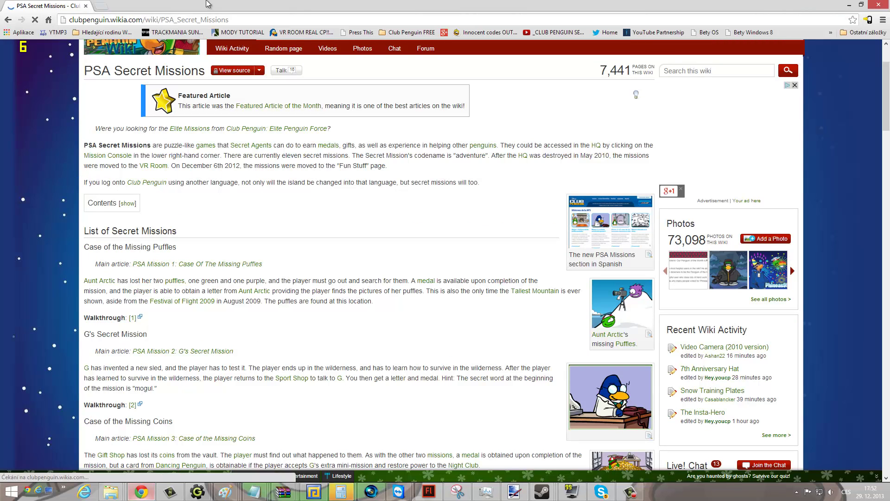
Open the PSA Mission 2: G's Secret Mission article in a new tab and look through its gallery and SWF links.
right_click(197, 265)
key("Escape")
middle_click(199, 271)
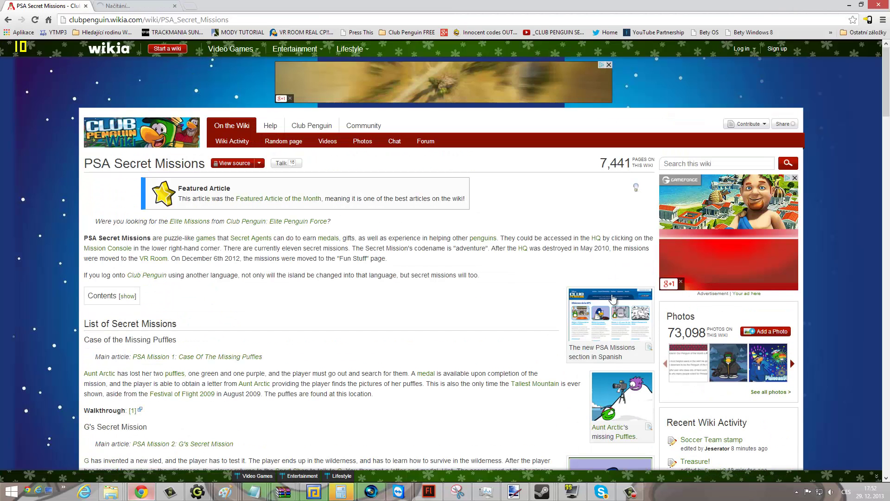
left_click(119, 6)
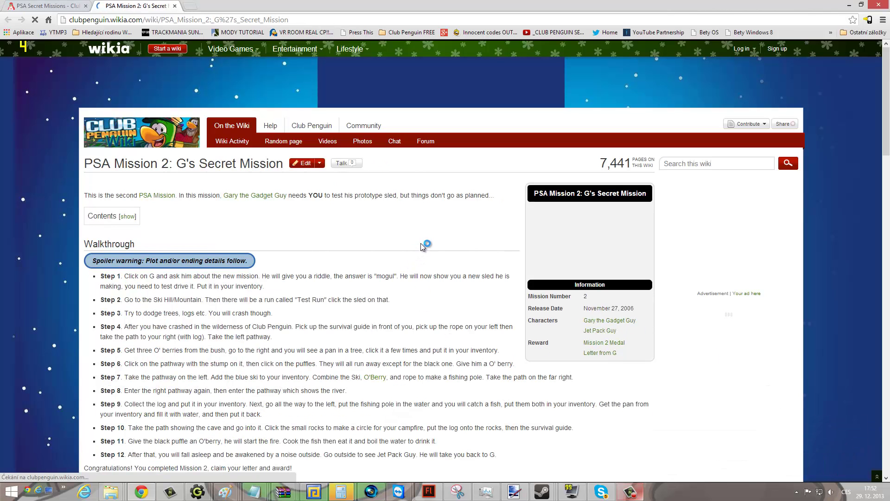
scroll(423, 246, "down", 1)
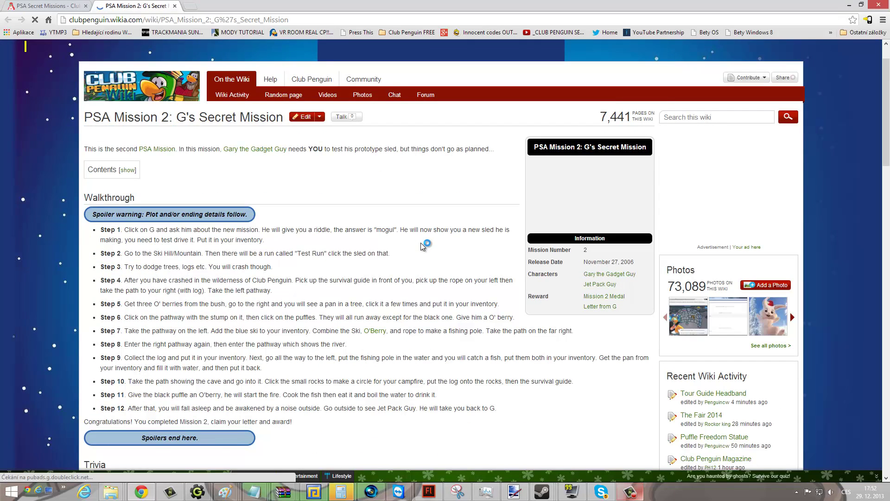
scroll(423, 246, "down", 4)
scroll(423, 246, "down", 2)
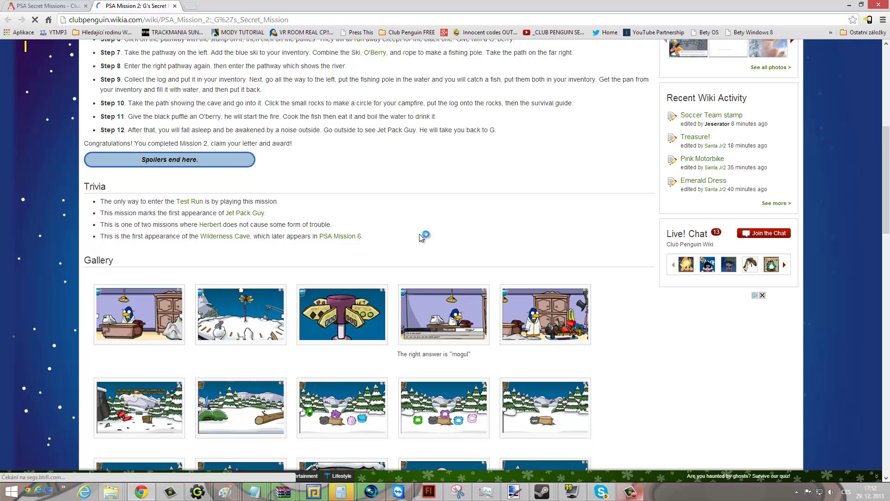
scroll(421, 238, "down", 3)
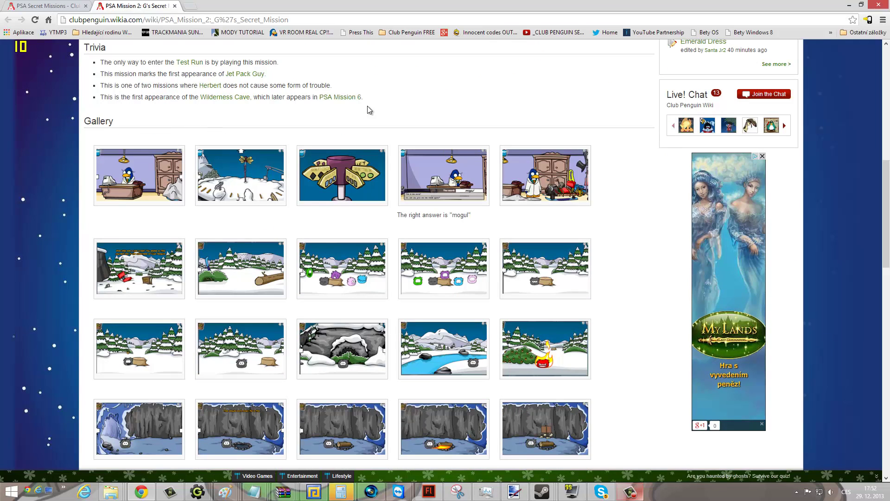
scroll(598, 287, "down", 10)
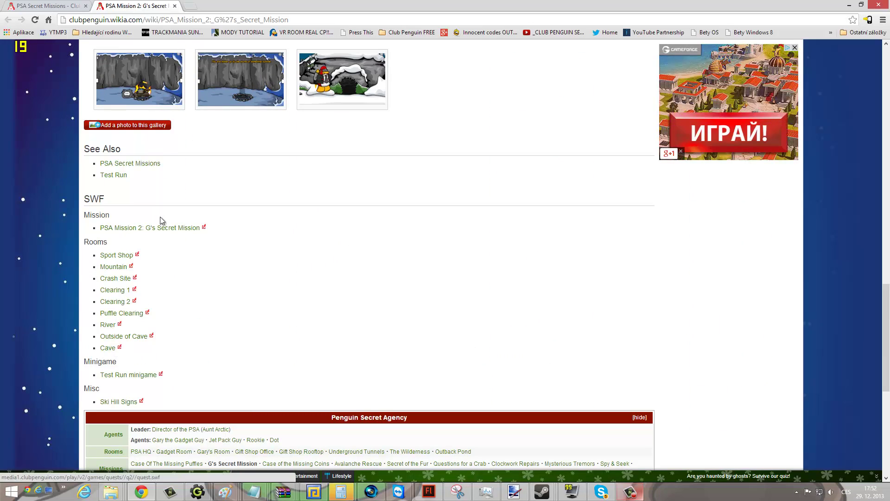
Return to the PSA Secret Missions article and open PSA Mission 3: Case of the Missing Coins in a new tab.
left_click(65, 4)
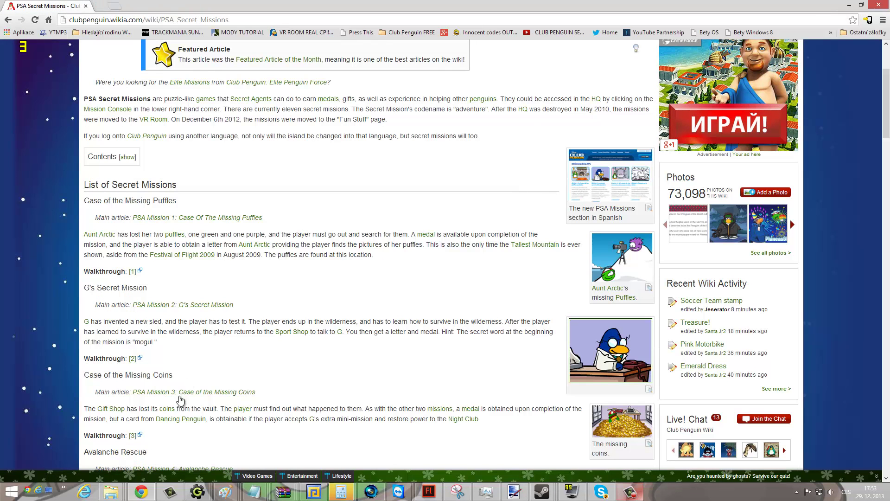
right_click(185, 395)
left_click(208, 420)
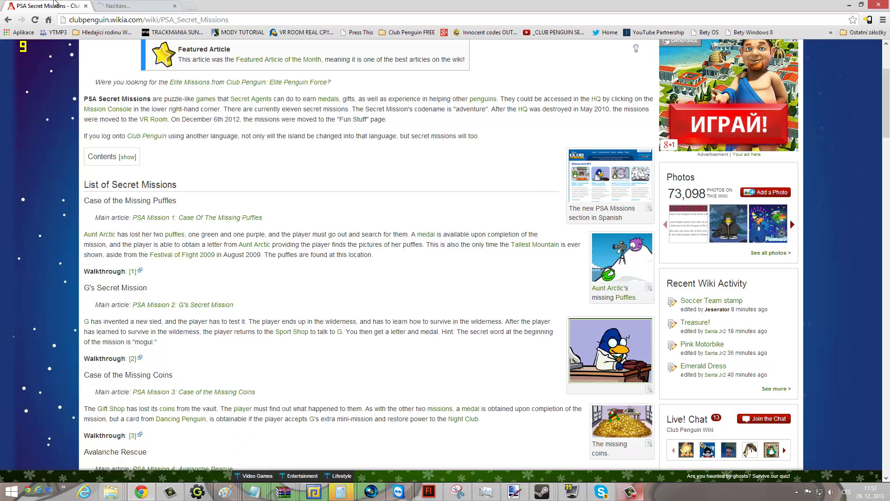
key("ctrl+Tab")
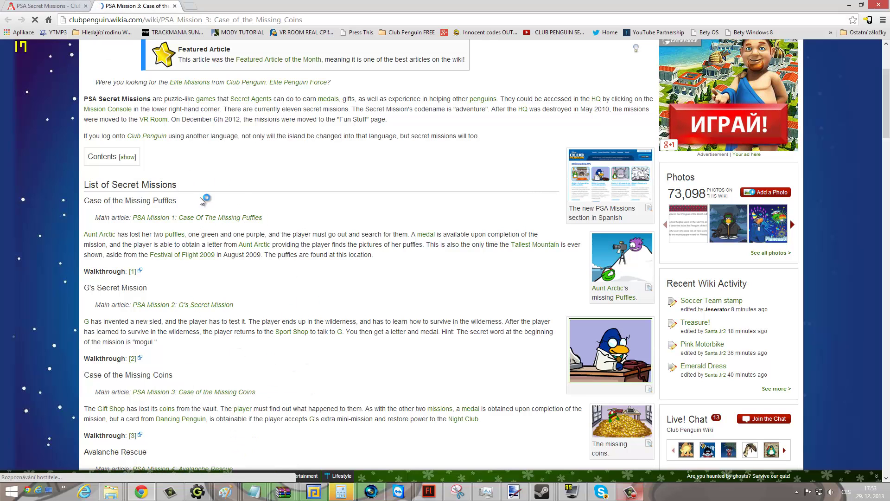
Open the Town room from the Mission 3 article's SWF links to view its background.
scroll(297, 361, "down", 5)
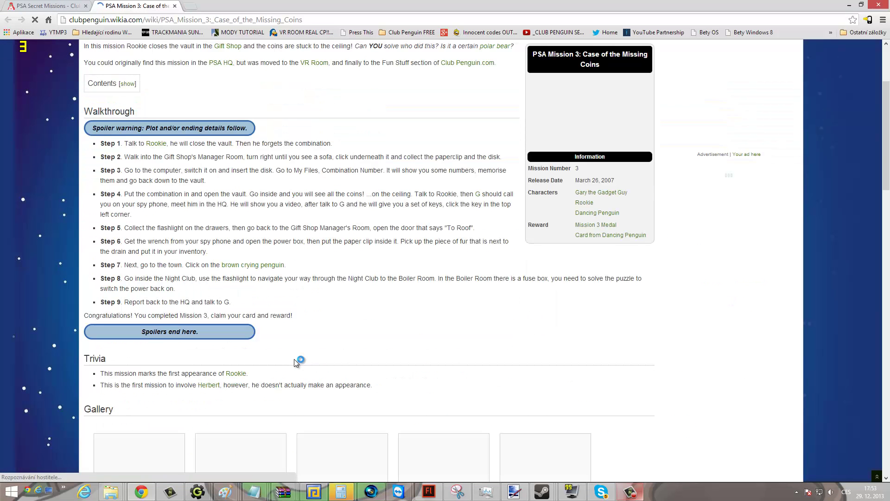
scroll(304, 351, "down", 5)
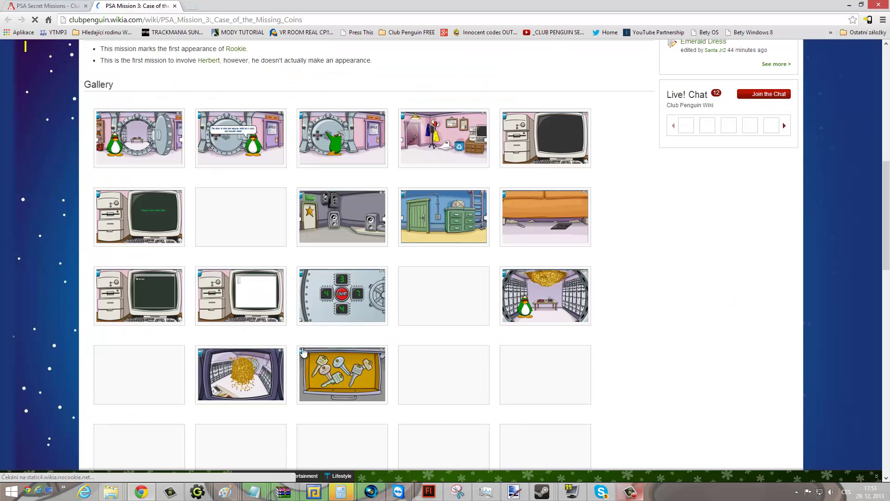
scroll(769, 347, "down", 3)
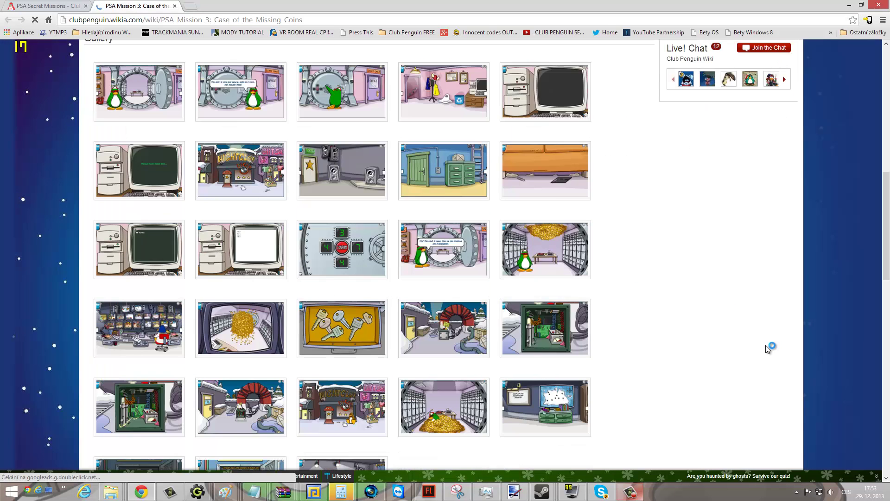
scroll(768, 348, "down", 1)
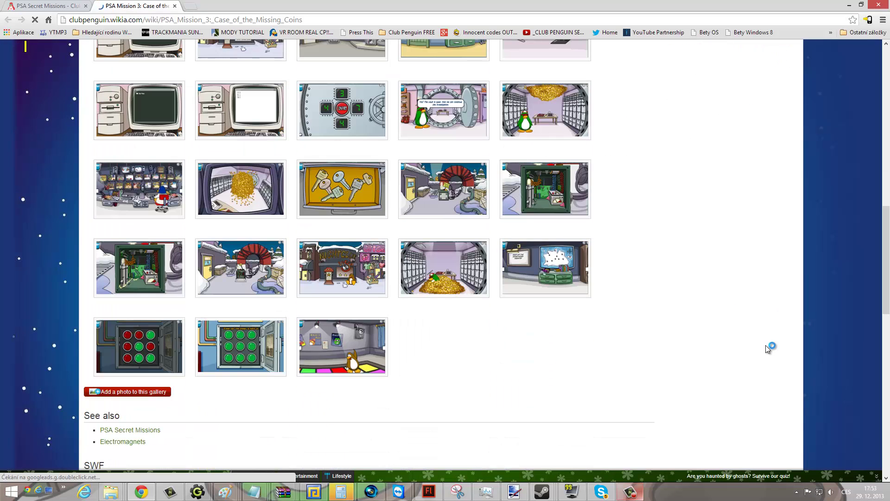
scroll(768, 348, "down", 6)
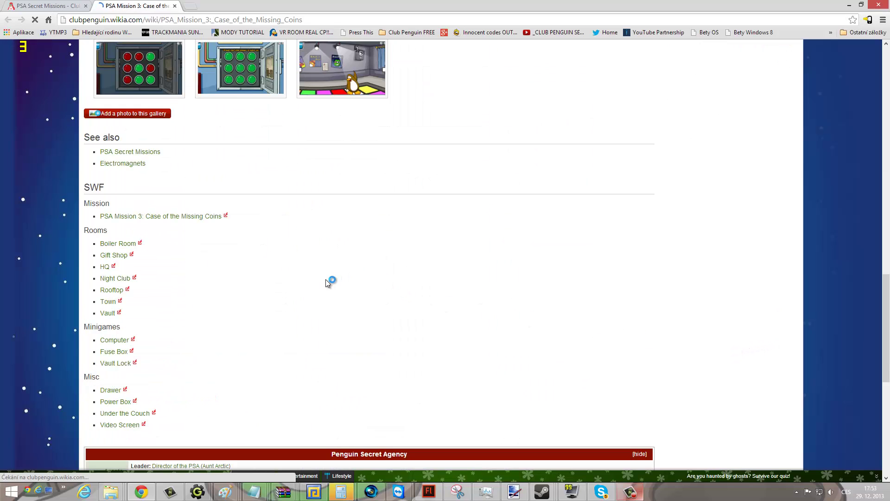
left_click(107, 302)
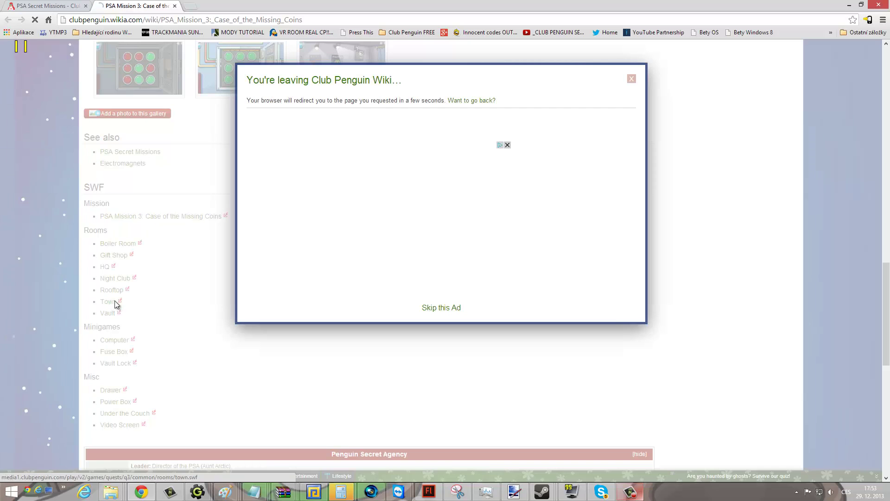
left_click(441, 355)
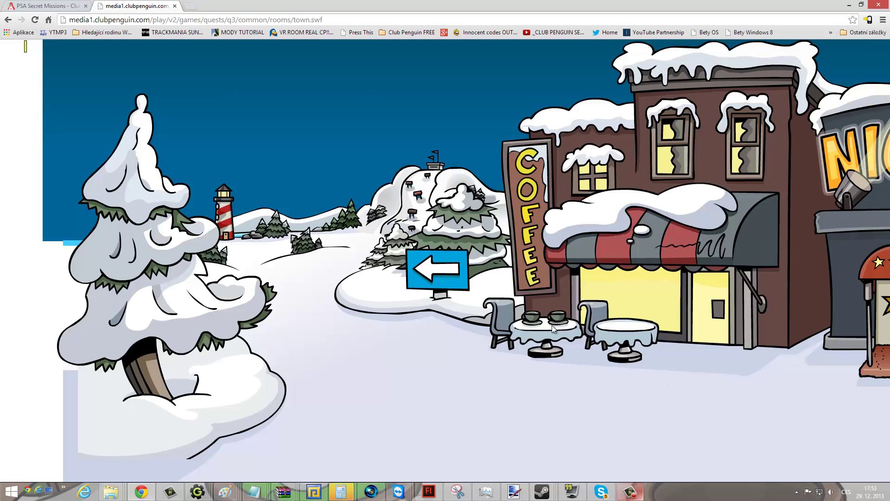
Go back to the Mission 3 article and open the Rooftop room SWF, skipping the redirect ad.
left_click(7, 21)
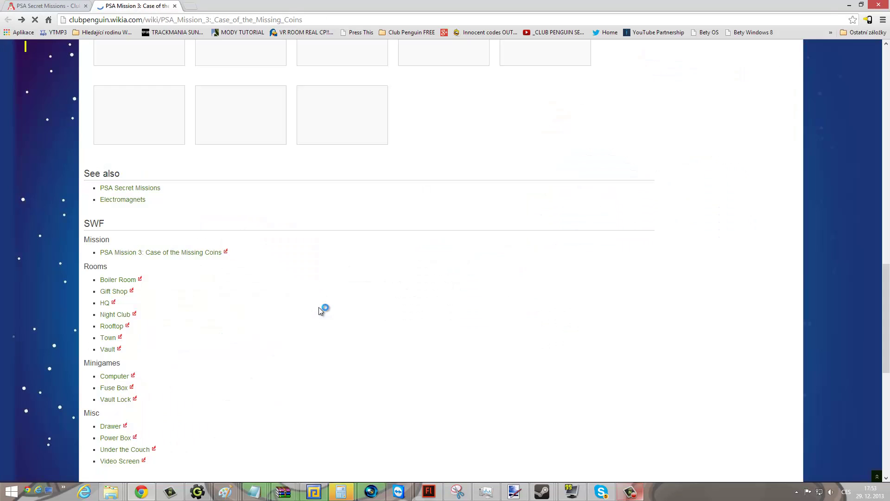
left_click(109, 358)
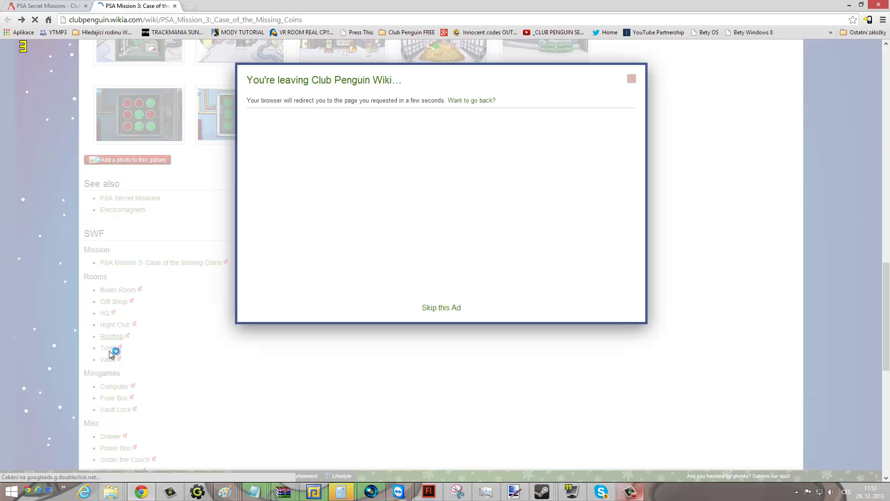
left_click(441, 308)
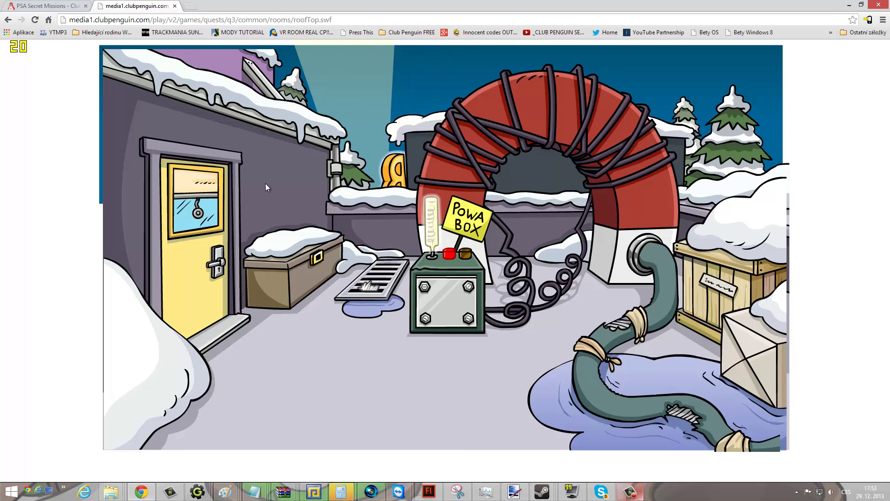
Capture the entire rooftop scene as a new snip with Snipping Tool, then switch back to Flash Professional.
left_click(457, 492)
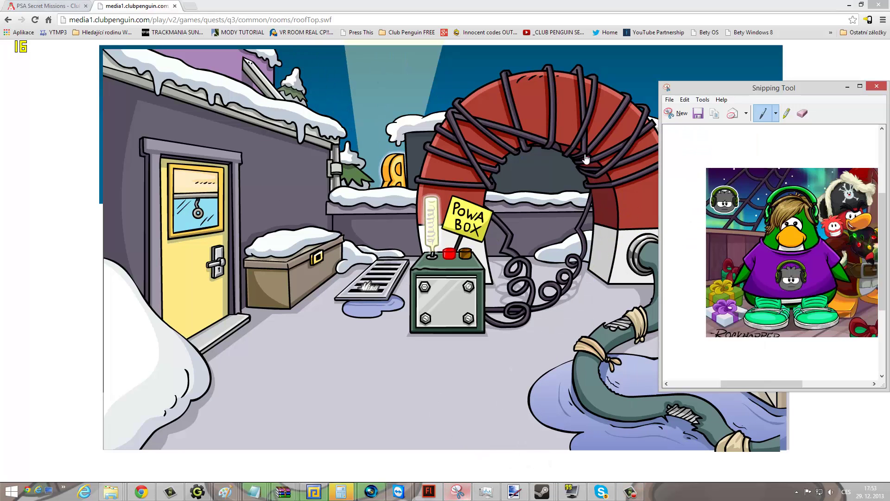
left_click_drag(689, 88, 159, 162)
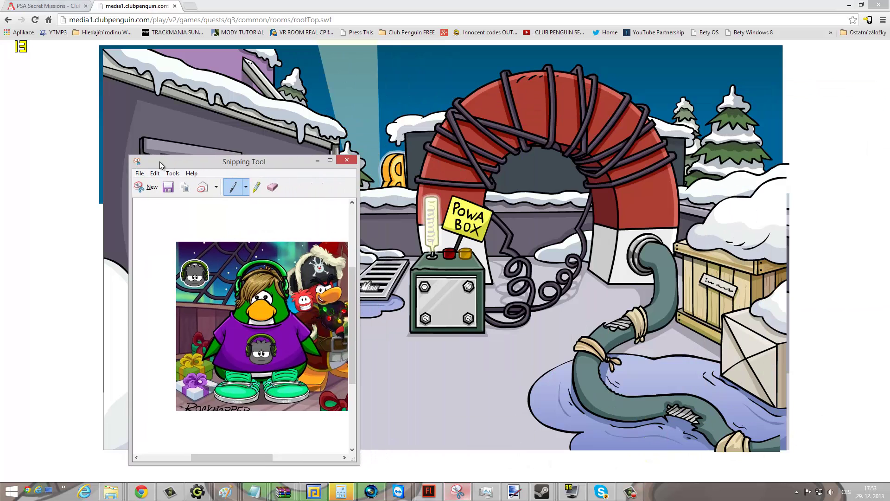
left_click(152, 189)
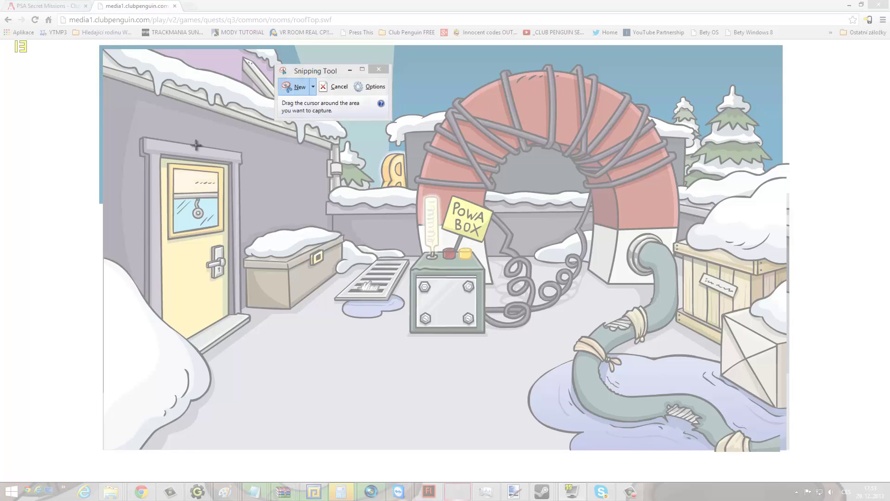
left_click_drag(104, 49, 782, 452)
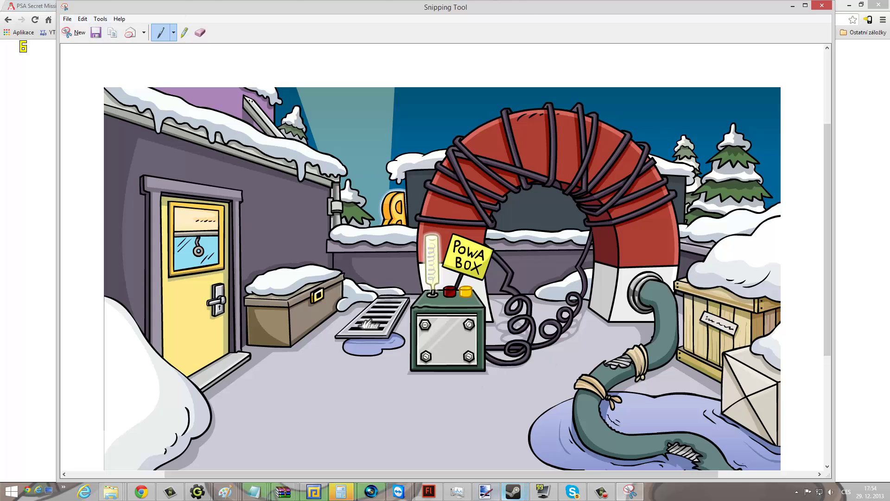
left_click(429, 491)
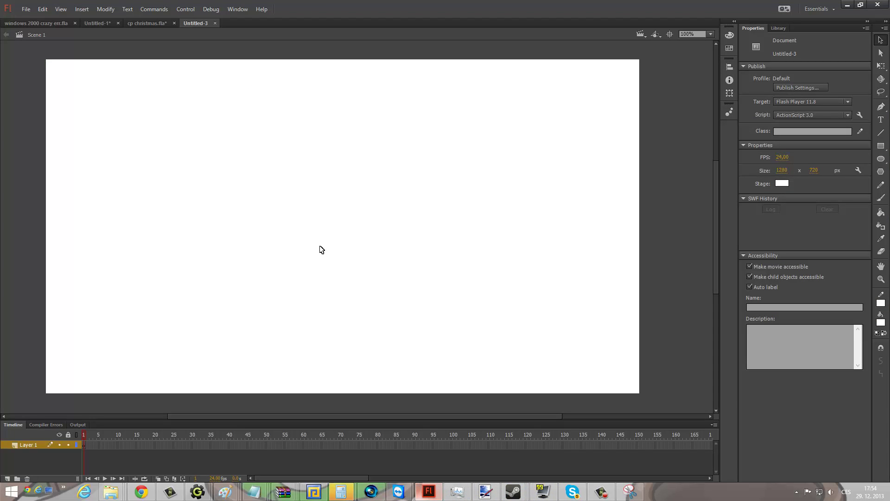
Paste the rooftop snip onto the stage and scale it down to about 968 × 574 px with Free Transform.
key("ctrl+v")
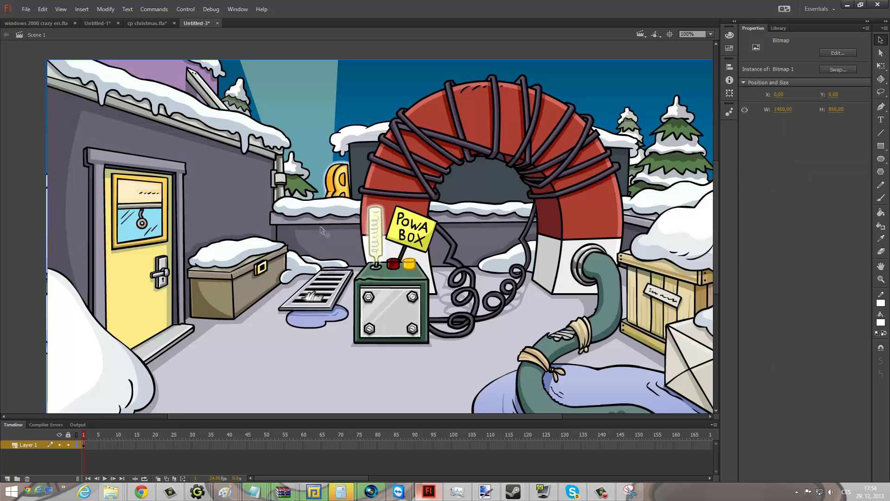
left_click(881, 66)
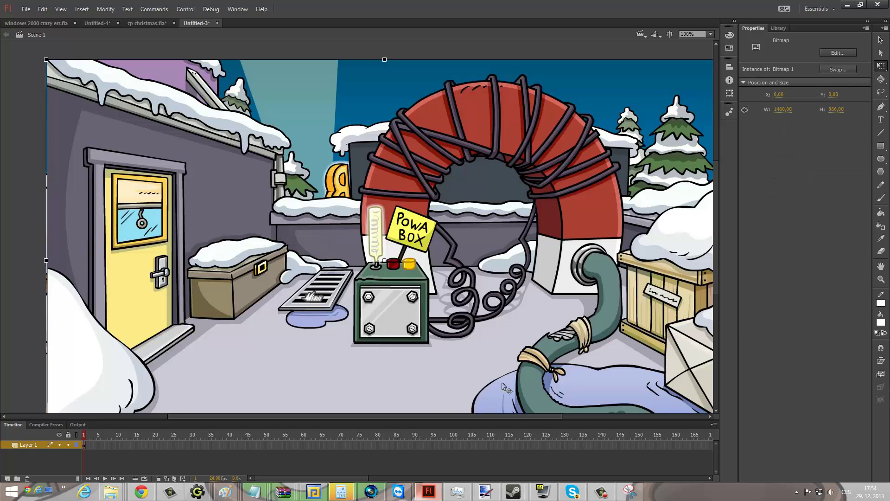
left_click_drag(388, 416, 519, 416)
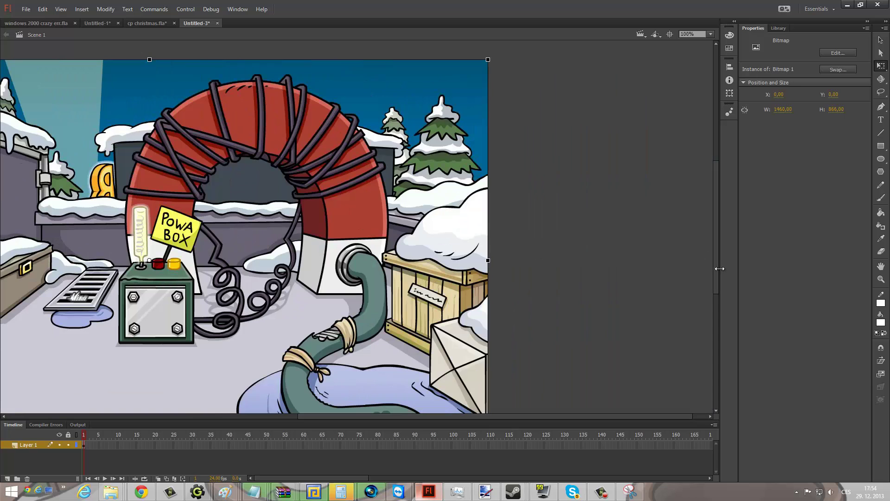
scroll(539, 216, "down", 5)
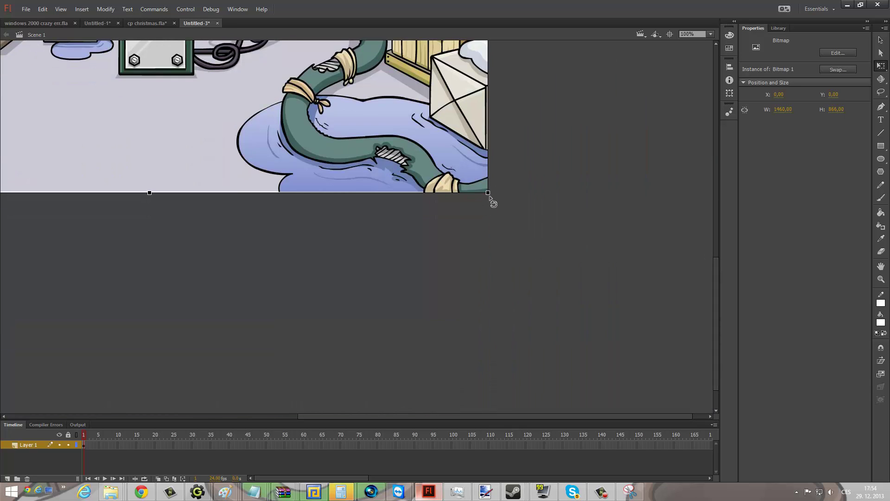
left_click_drag(379, 114, 404, 125)
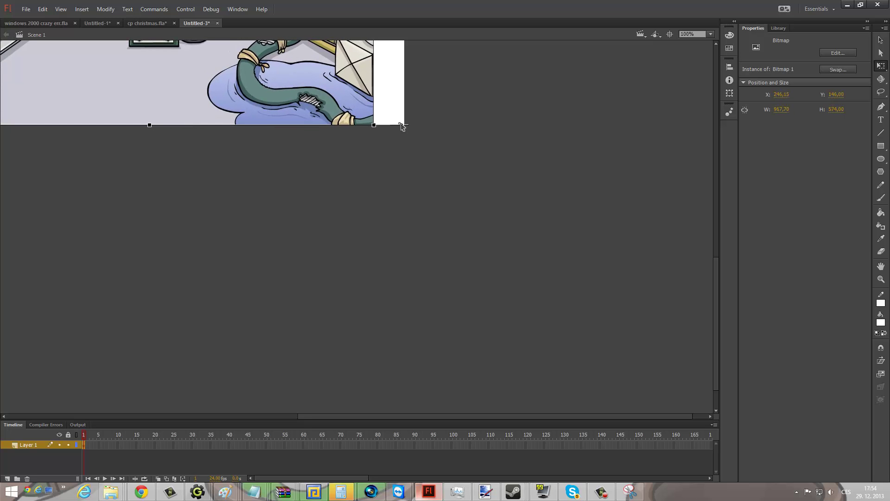
Move the rooftop image near the stage's centre and enlarge it to about 1240 × 736 px.
left_click_drag(719, 296, 717, 208)
left_click_drag(347, 416, 192, 416)
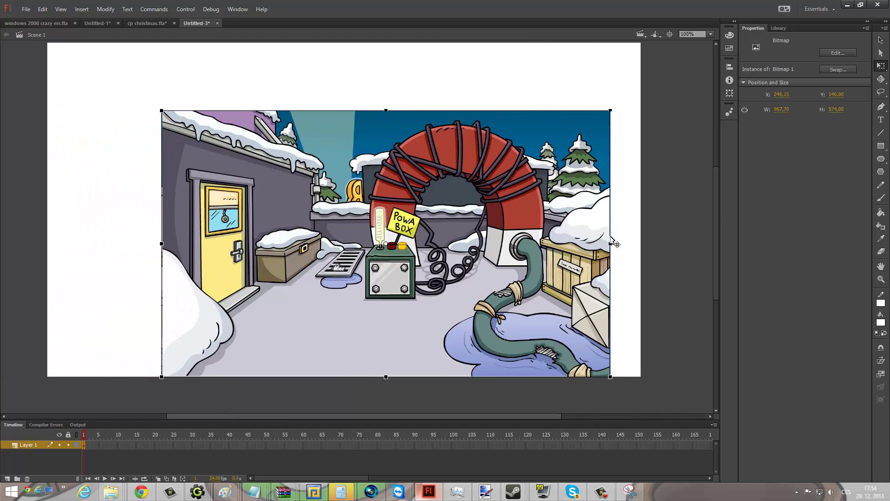
scroll(716, 249, "up", 1)
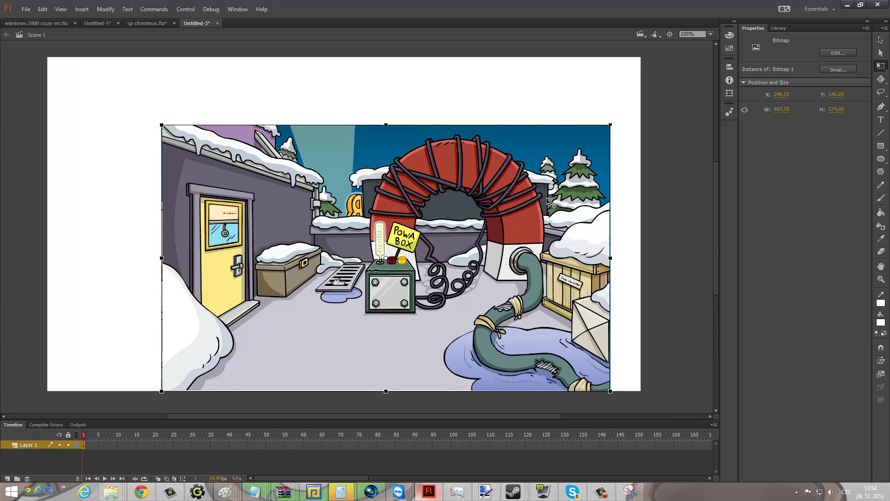
left_click_drag(555, 204, 521, 168)
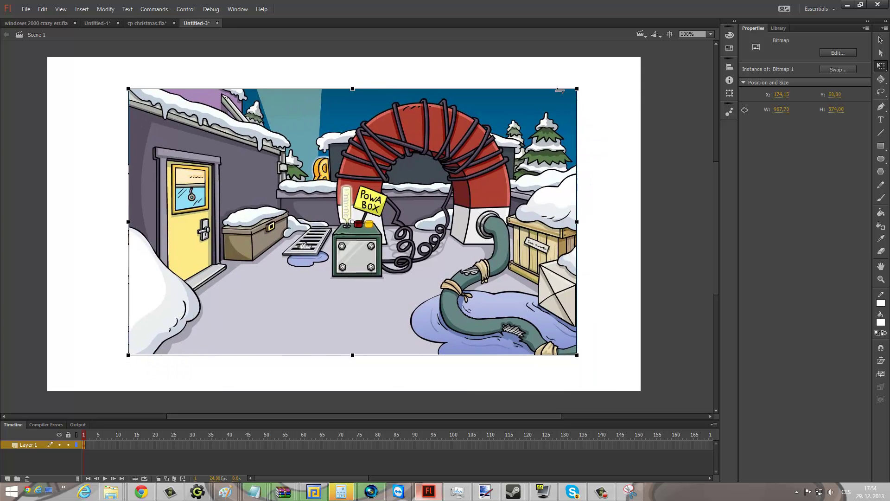
left_click_drag(578, 86, 641, 46)
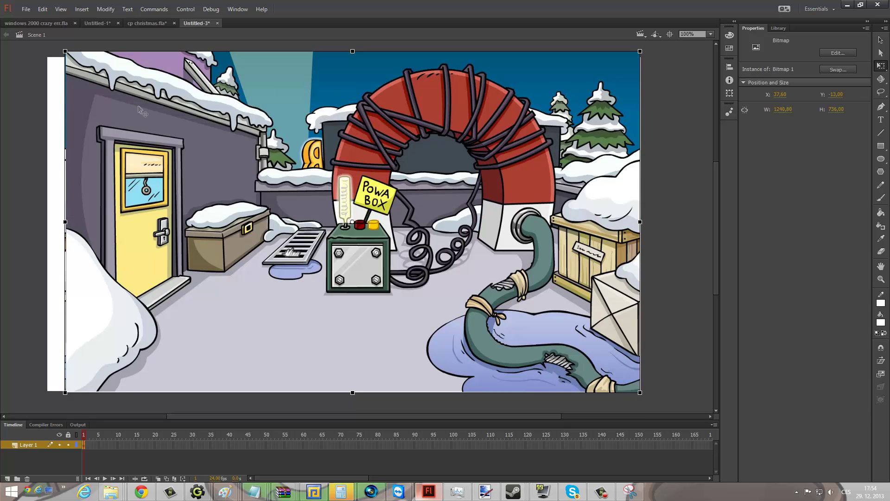
Align the rooftop image to the stage's top-left corner and rescale it to about 1275 × 718 px.
key("ctrl+alt+1")
key("ctrl+alt+4")
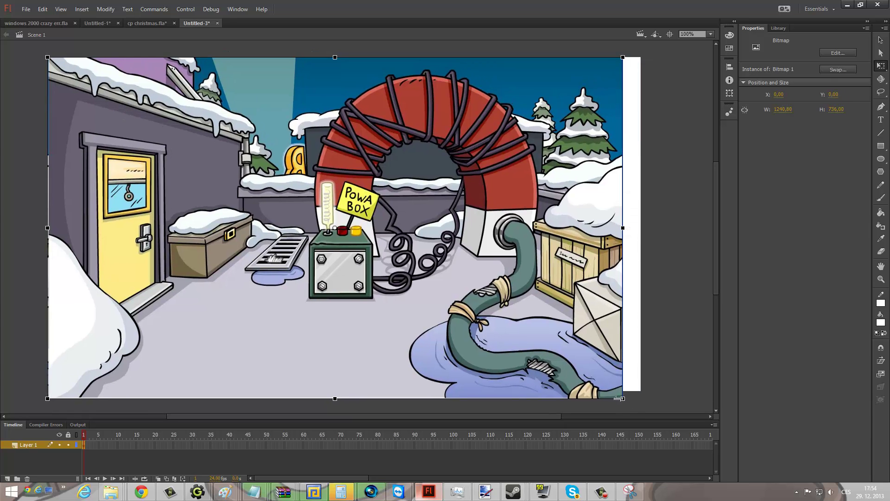
left_click_drag(623, 398, 608, 372)
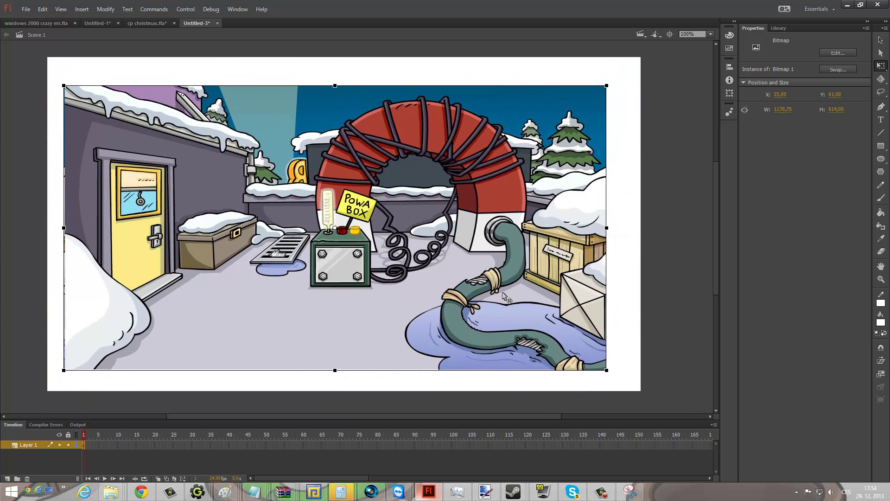
left_click_drag(507, 295, 516, 286)
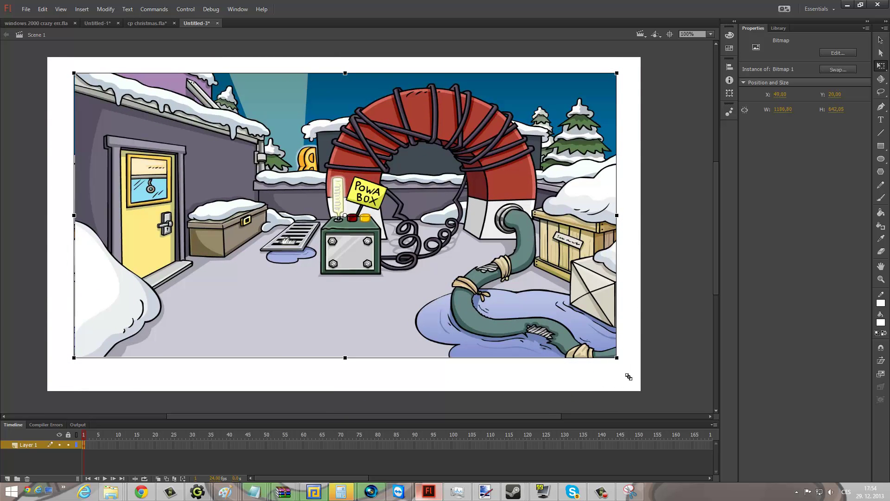
left_click_drag(629, 377, 653, 400)
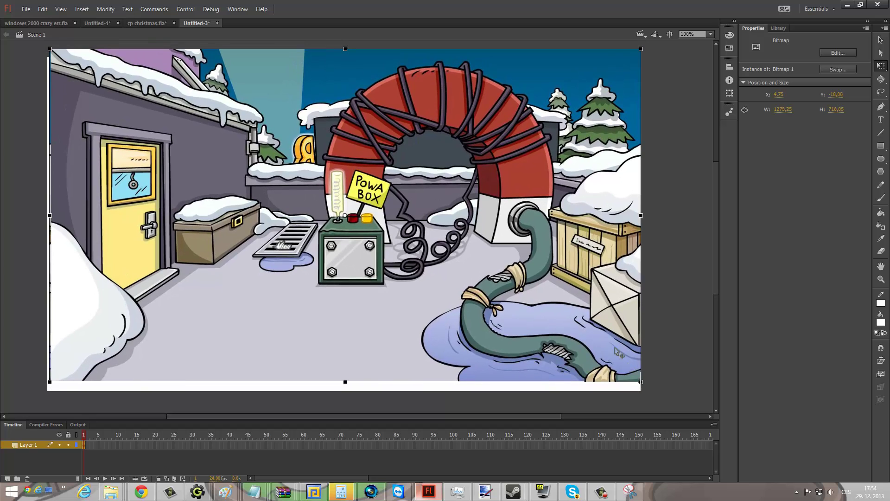
Fit the rooftop image over the whole stage, stretching it to about 1285 px wide and slightly taller.
left_click_drag(602, 333, 599, 343)
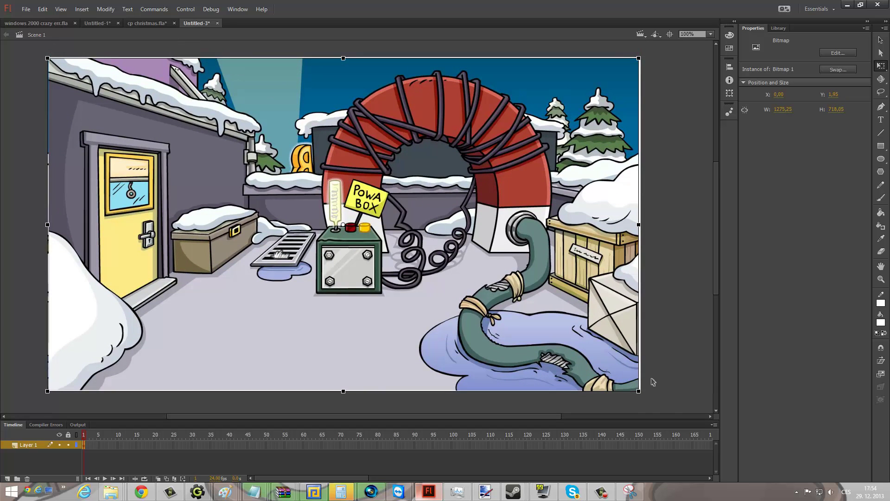
left_click_drag(640, 391, 641, 391)
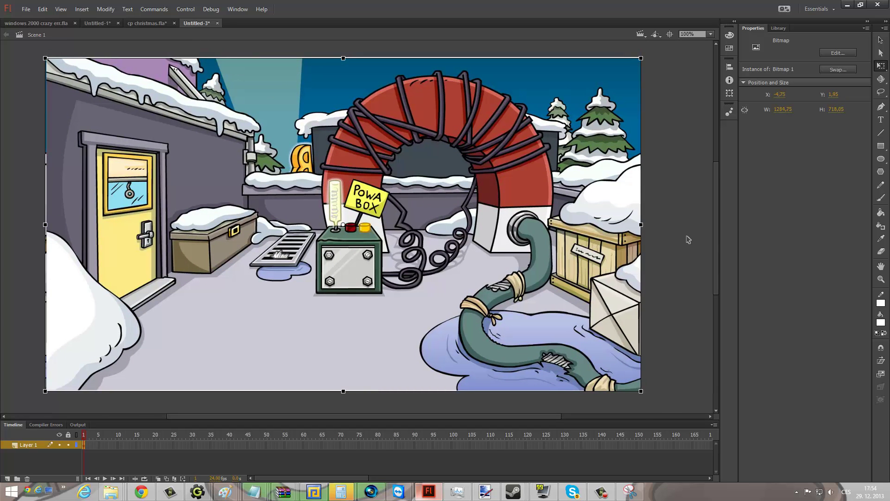
left_click_drag(343, 56, 345, 55)
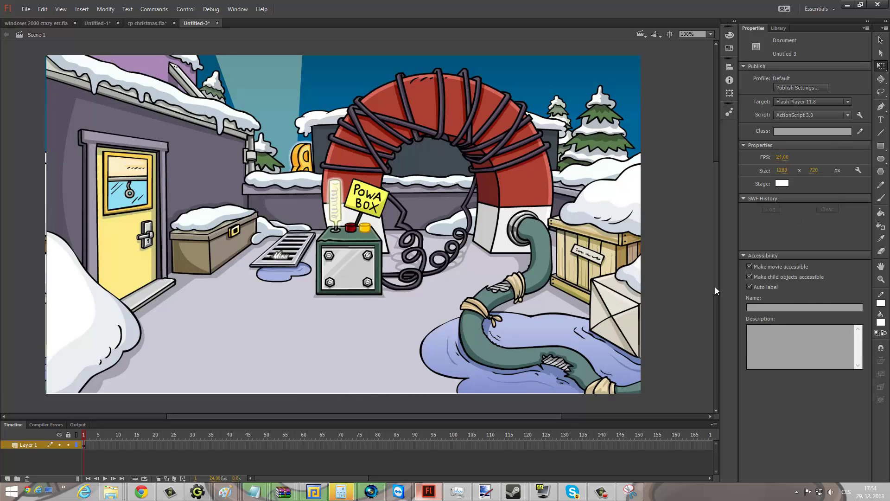
Rename the layer holding the rooftop image as Background.
double_click(32, 446)
type("Backgrou")
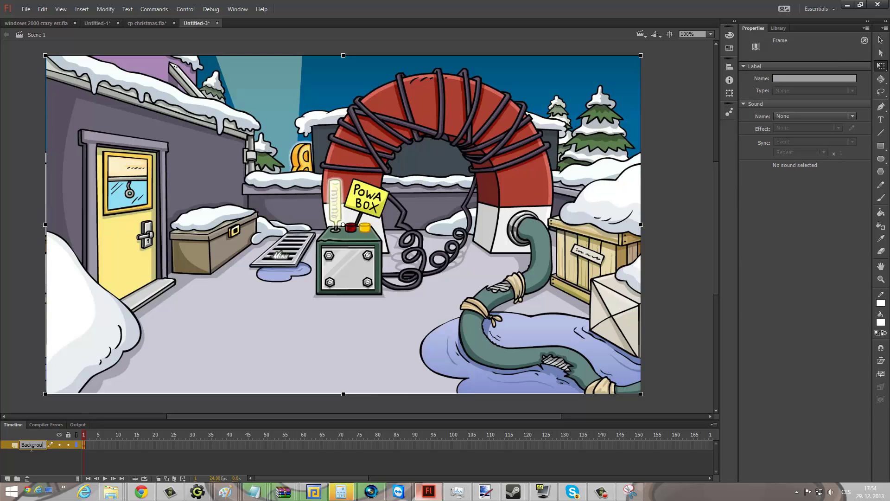
key("Return")
Add a new layer above the background layer and name it Person 1.
left_click(7, 479)
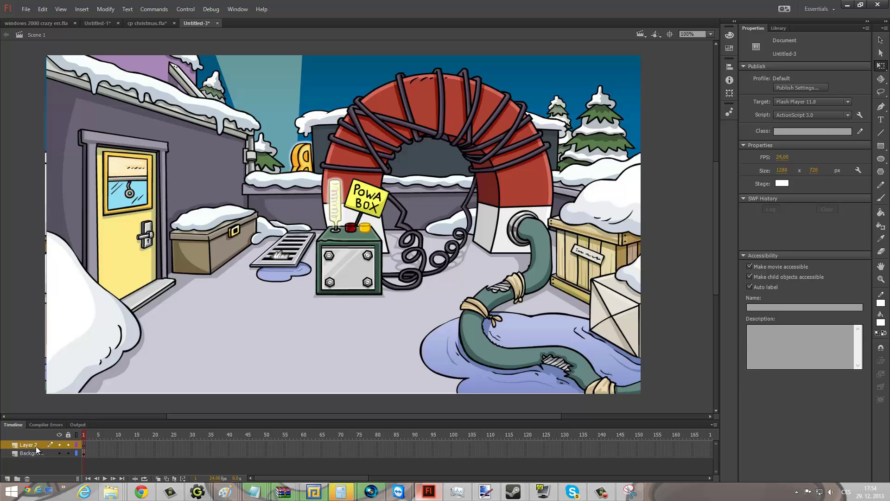
double_click(35, 446)
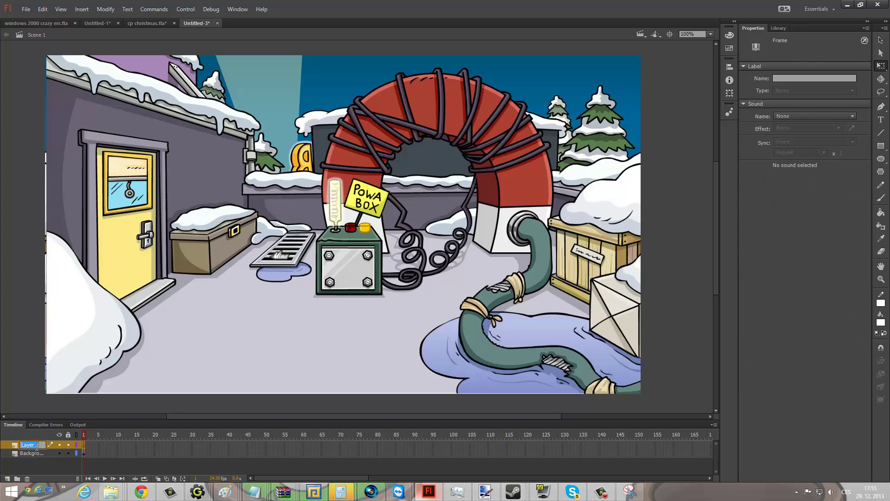
type("S")
key("Return")
Show the document's library and start importing an image file into it.
left_click(778, 28)
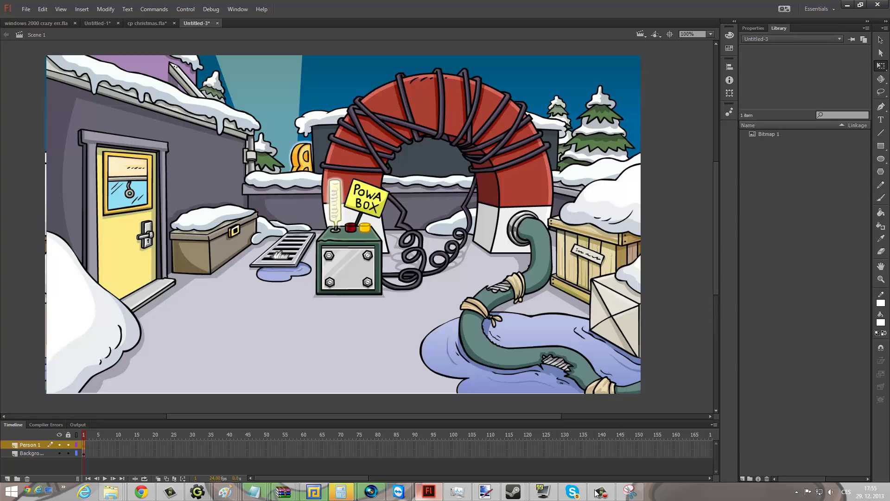
left_click(630, 491)
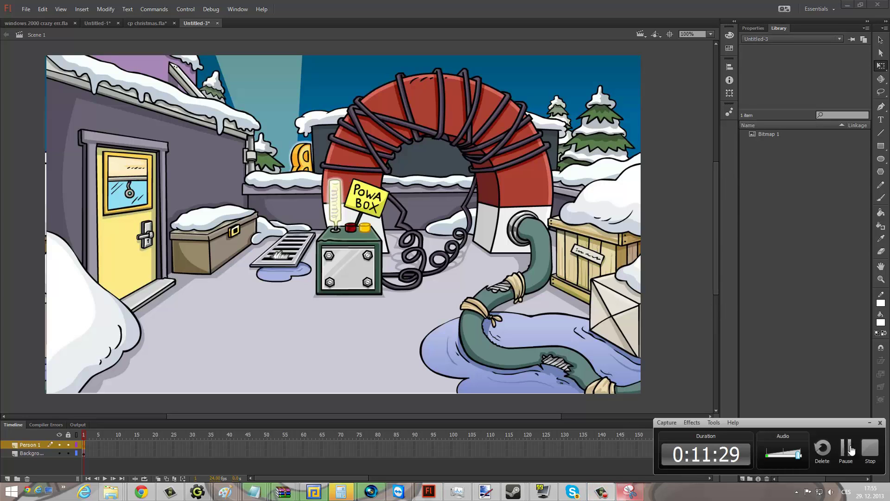
left_click(630, 492)
left_click(26, 9)
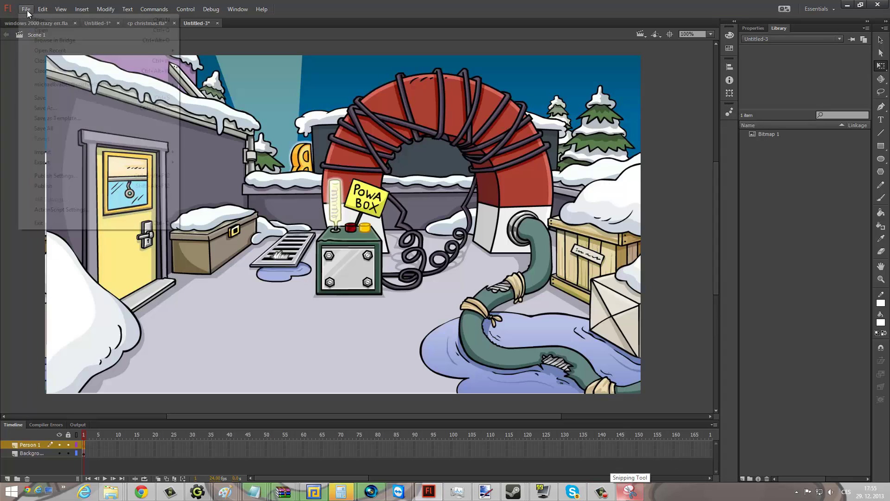
mouse_move(70, 152)
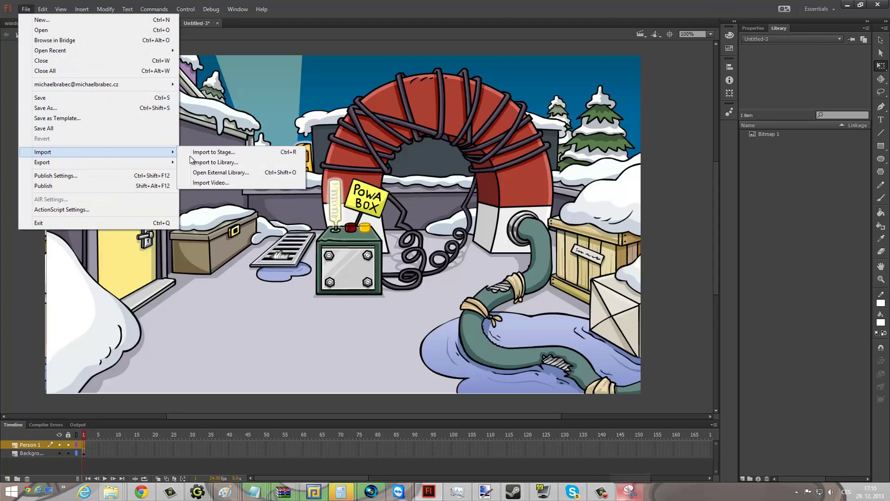
left_click(226, 163)
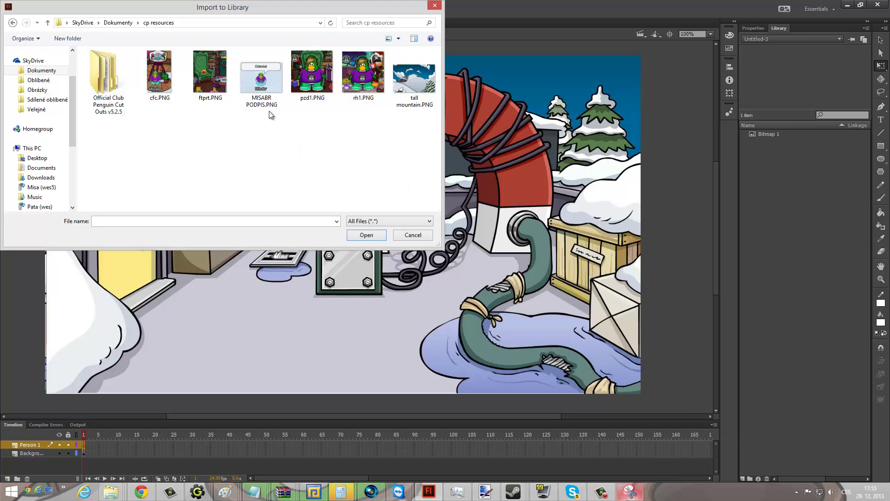
Browse into the Official Club Penguin Cut Outs V5.2.5 folder and open Gary's folder under Mascots.
double_click(106, 79)
double_click(161, 69)
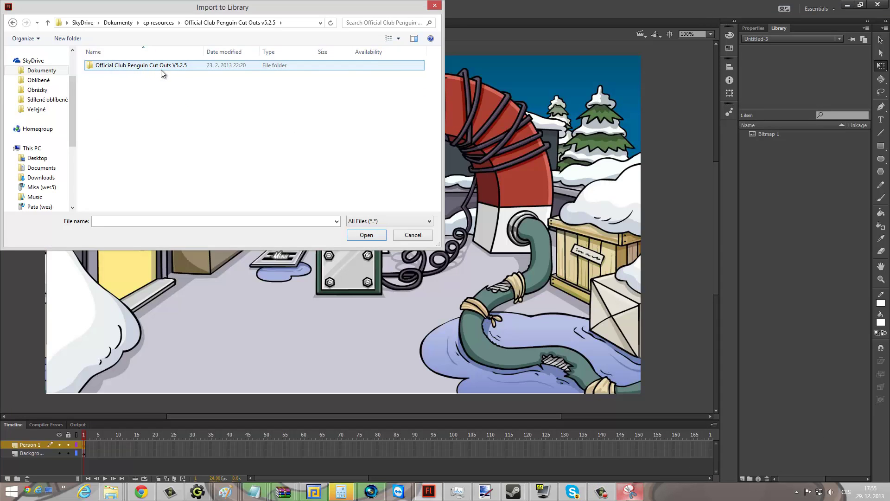
double_click(229, 70)
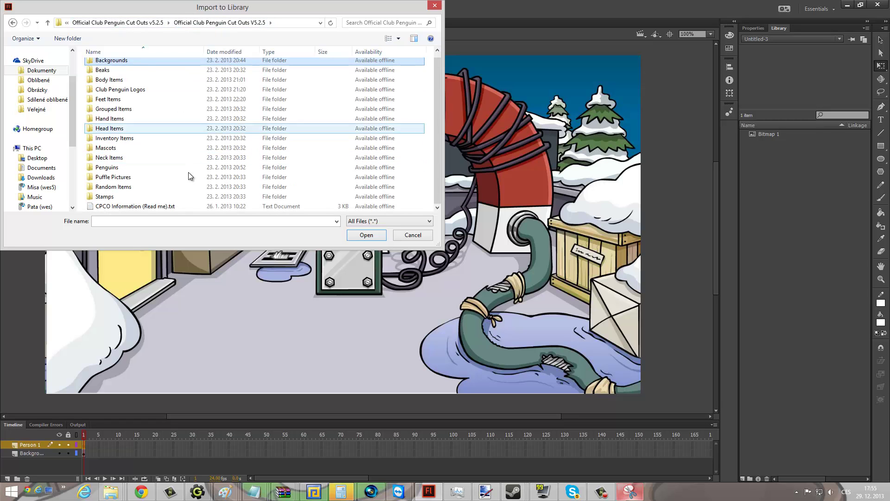
left_click(198, 159)
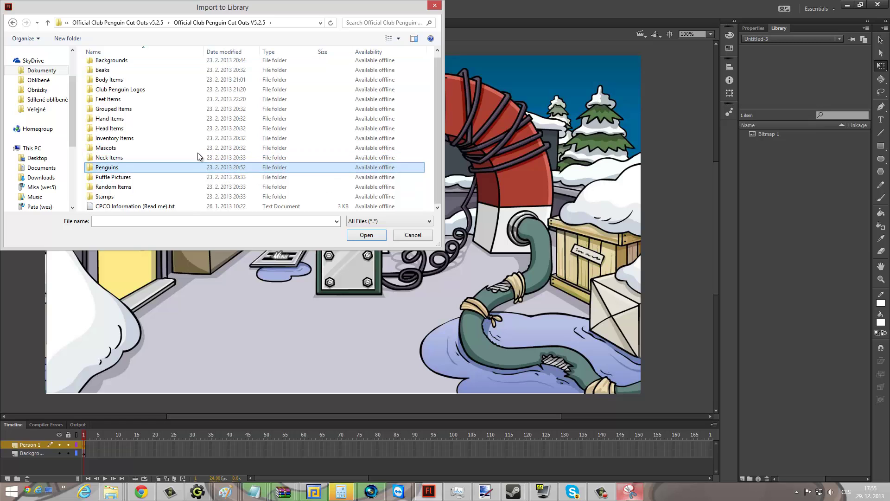
left_click(176, 99)
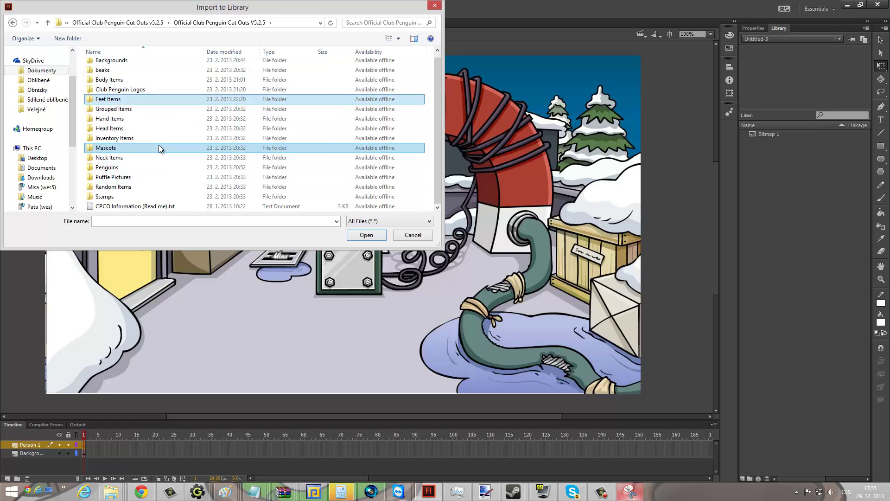
double_click(157, 147)
double_click(120, 91)
Look through the Gary cut-out images in the folder to compare the available poses.
left_click(171, 93)
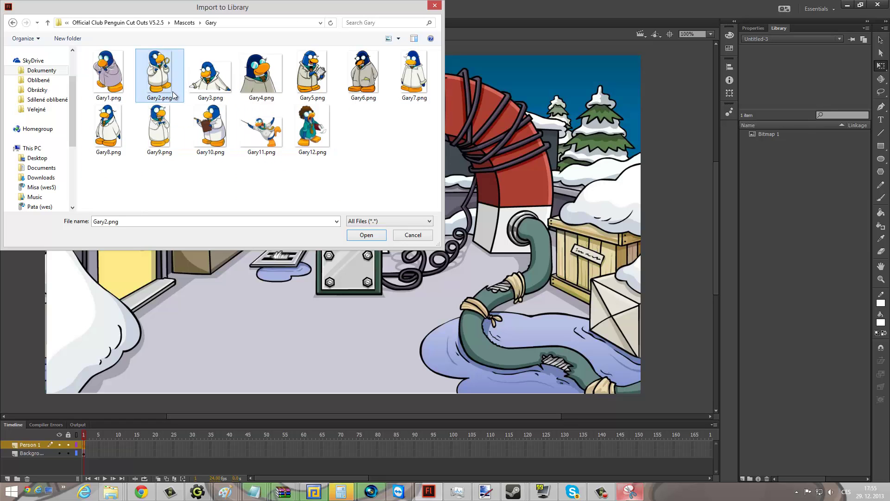
key("Right")
key("Right")
key("Right")
key("Right")
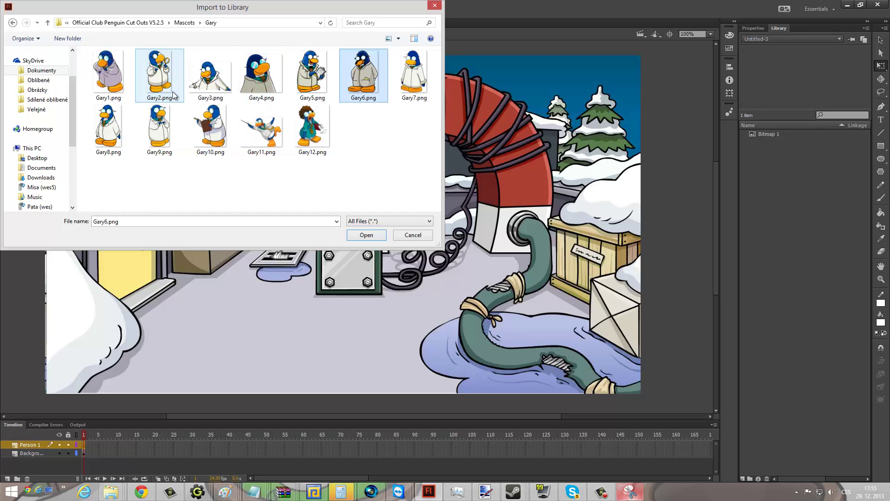
key("Left")
key("Down")
key("Left")
key("Left")
key("Left")
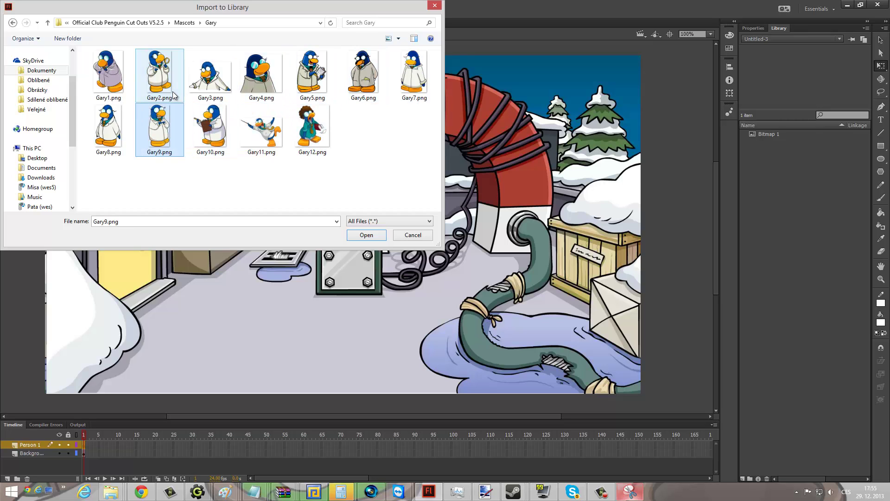
key("Up")
key("Left")
key("Right")
key("Left")
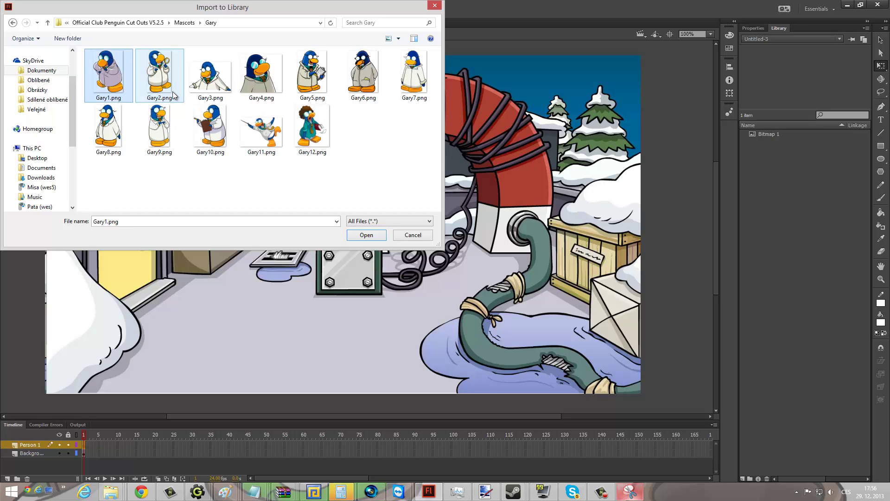
key("Right")
key("Right")
key("Right")
key("Right")
key("Right")
key("Right")
key("Right")
key("Right")
key("Right")
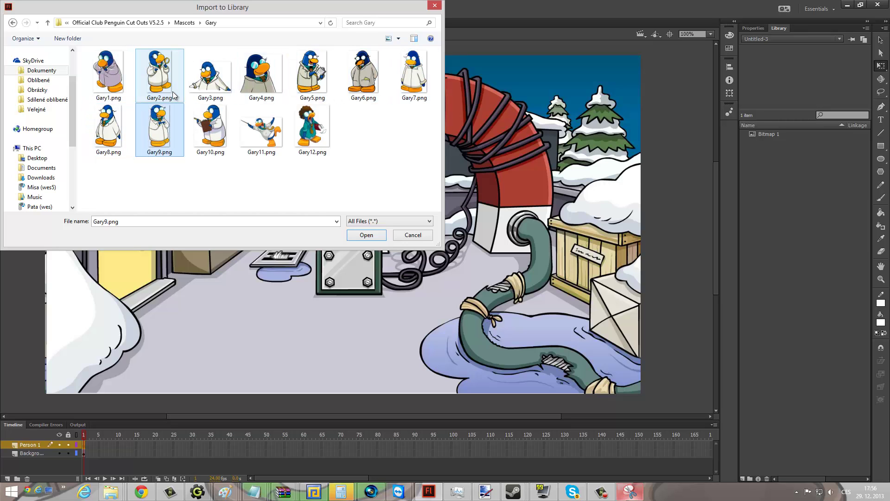
key("Left")
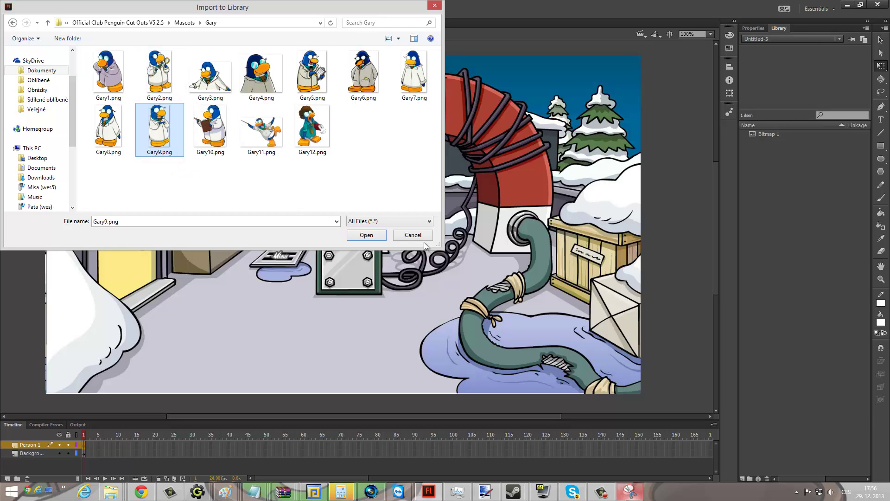
Import Gary5.png, the cut-out with the clipboard, into the library and preview it there.
left_click(213, 88)
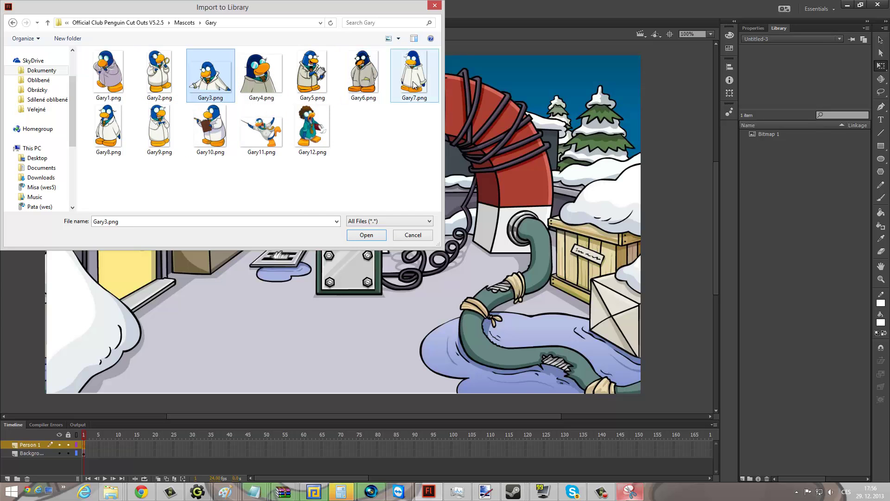
double_click(330, 85)
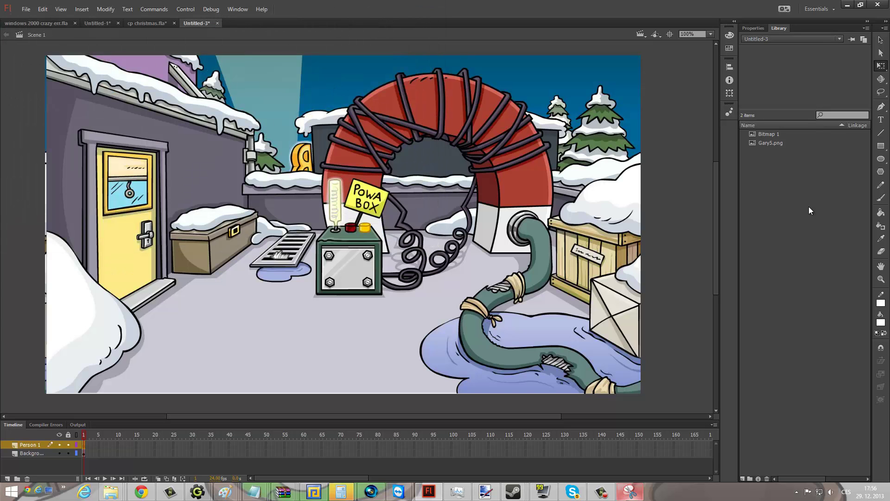
left_click_drag(755, 147, 843, 156)
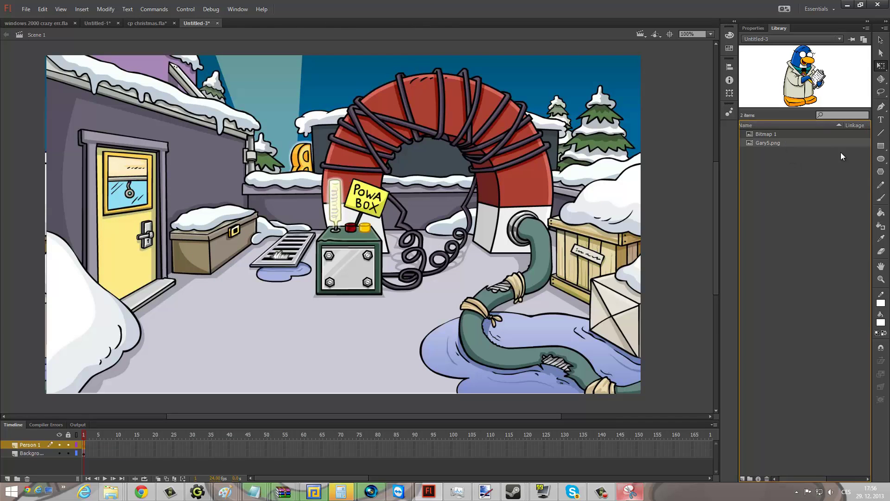
left_click(30, 130)
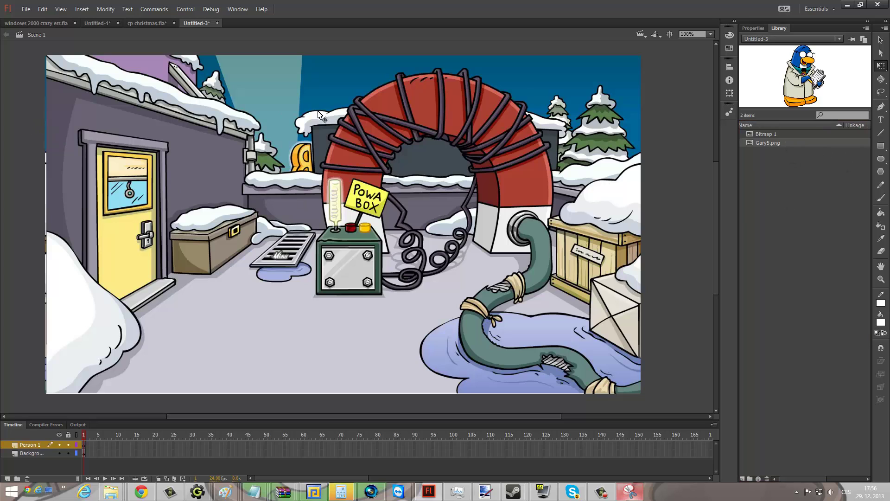
Place Gary5.png on the rooftop's left side in the Person 1 layer and convert it to a movie clip symbol named Gary Talking.
right_click(778, 148)
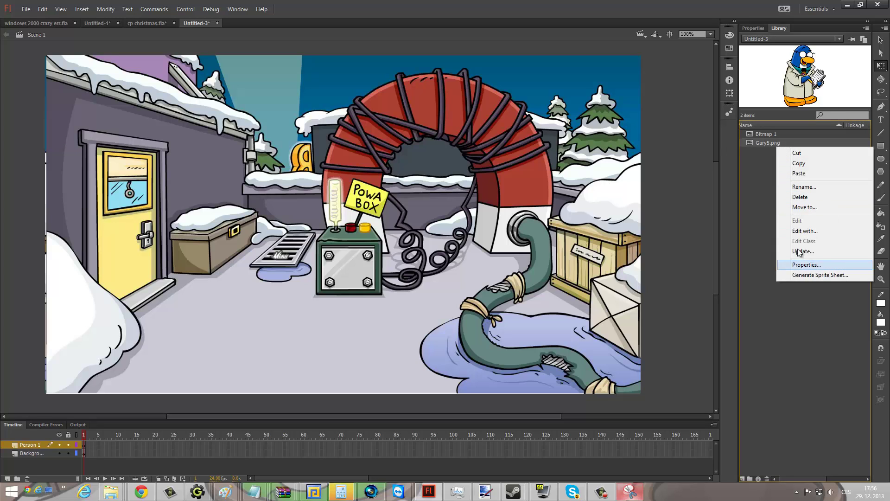
left_click(767, 143)
left_click_drag(768, 143, 225, 225)
right_click(225, 226)
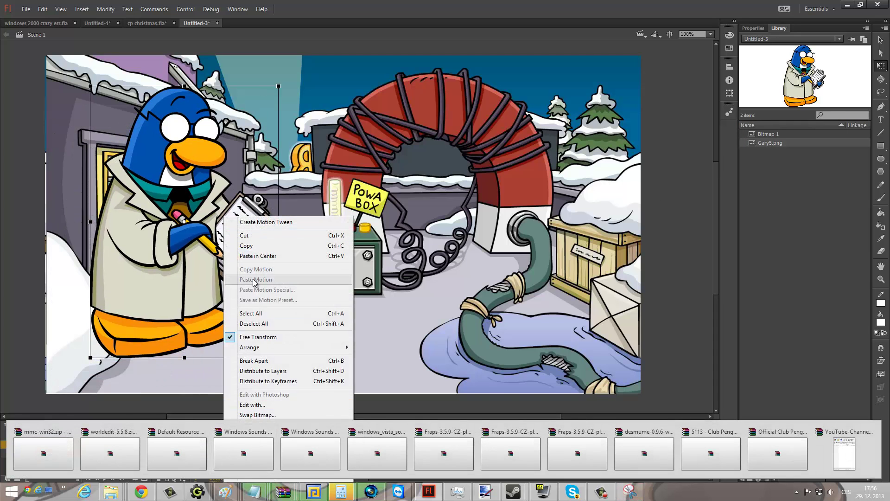
left_click(260, 443)
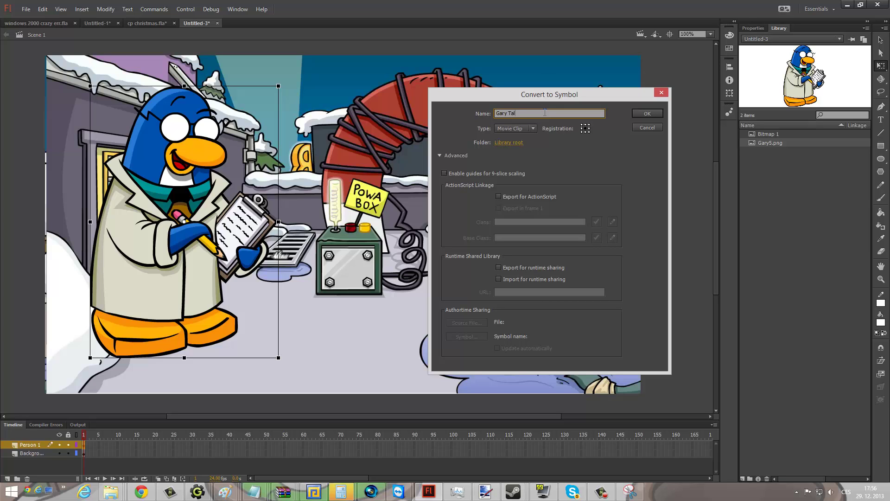
key("Return")
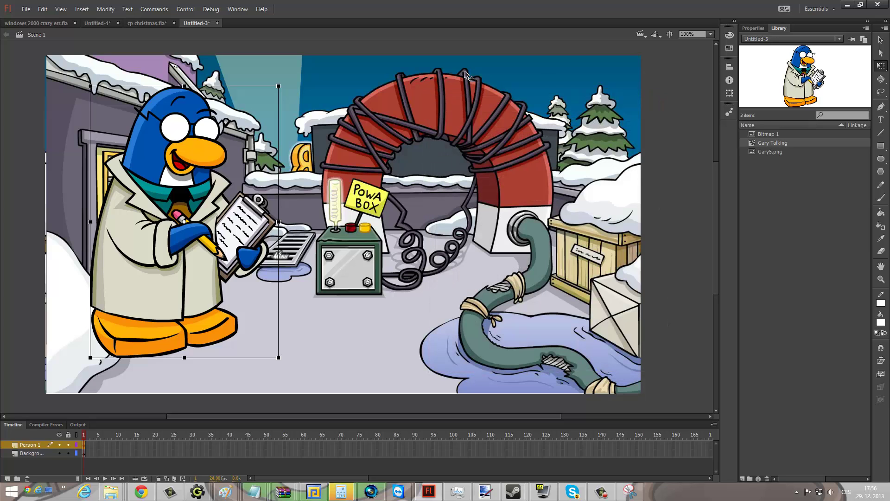
Delete the Gary instance from the stage and open the Gary Talking symbol from the library for editing.
key("Delete")
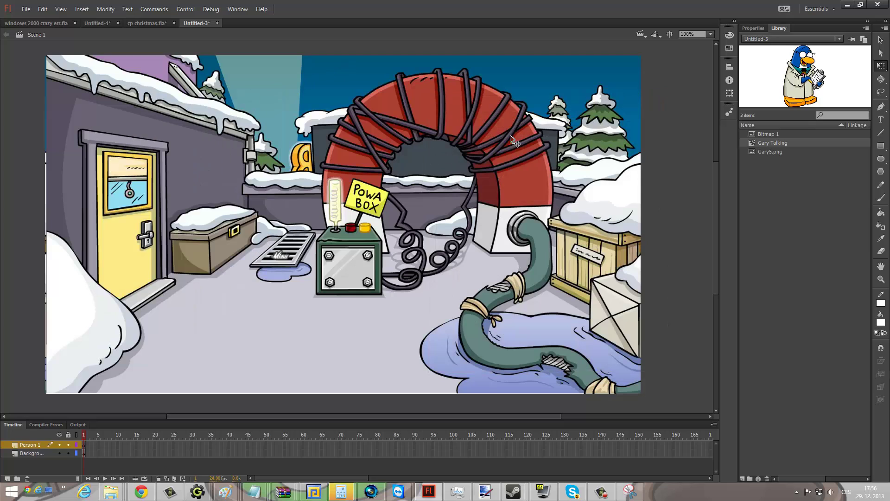
right_click(787, 144)
left_click(817, 227)
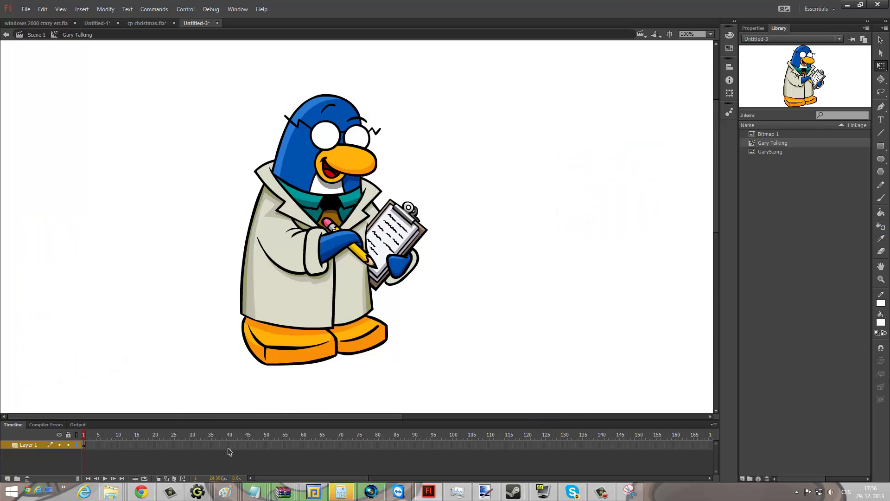
Add a second layer inside the Gary Talking symbol and extend both layers to frame 26.
left_click(7, 478)
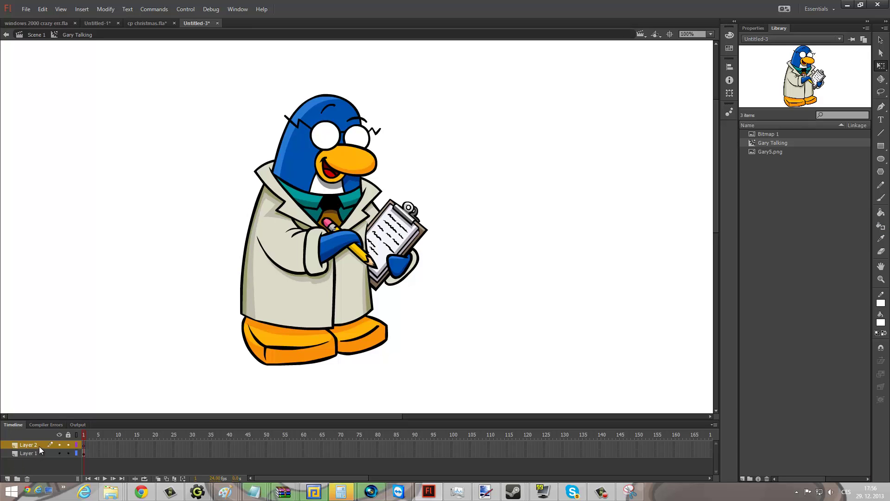
right_click(176, 447)
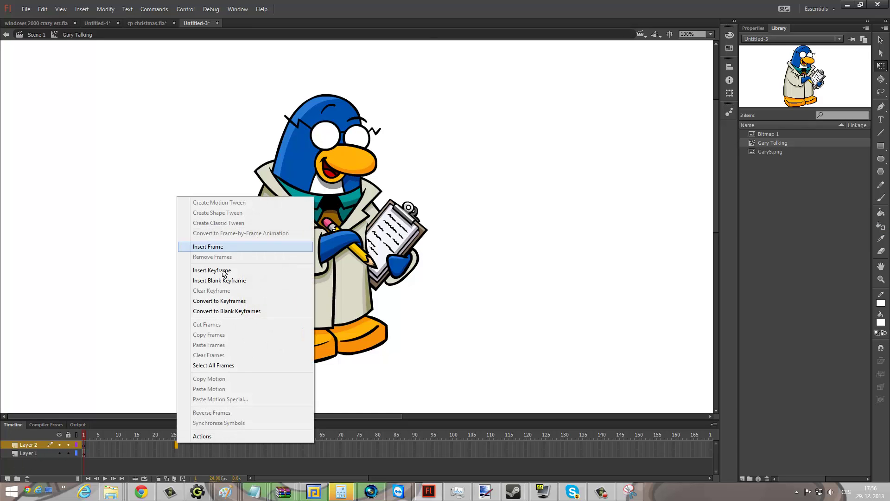
left_click(208, 245)
right_click(176, 453)
left_click(207, 258)
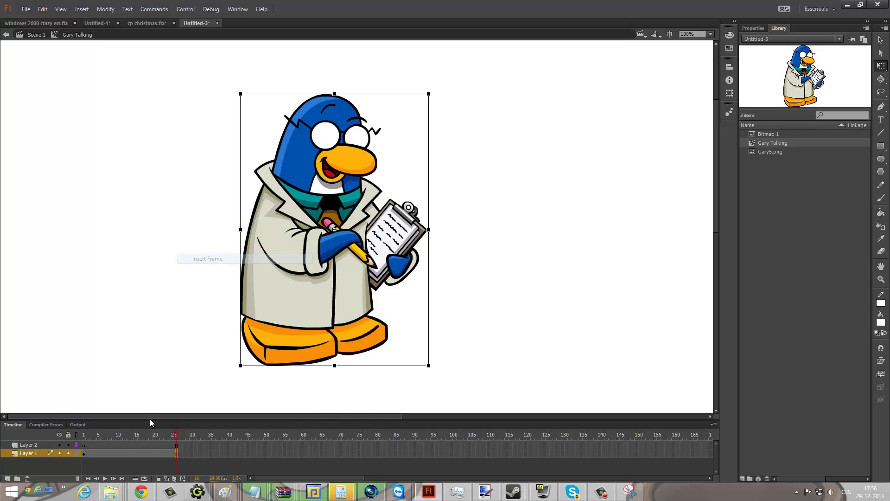
Insert blank keyframes on Layer 2 at frames 10 and 19.
left_click(85, 446)
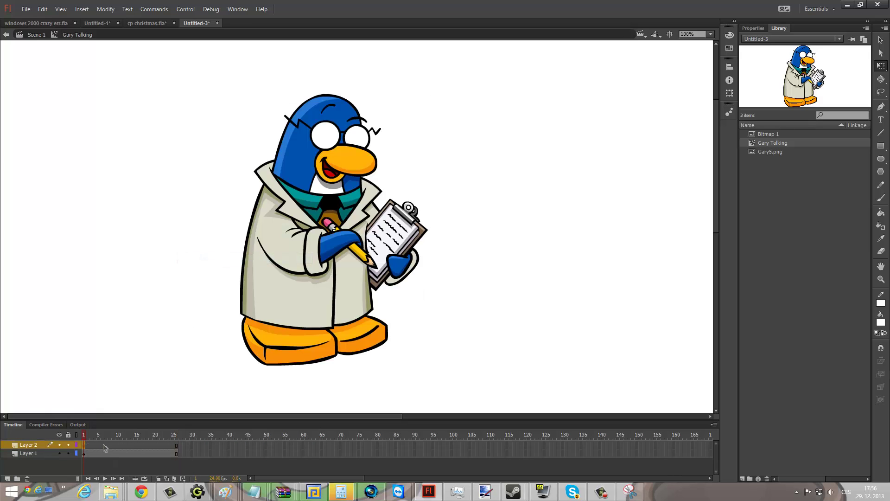
right_click(115, 447)
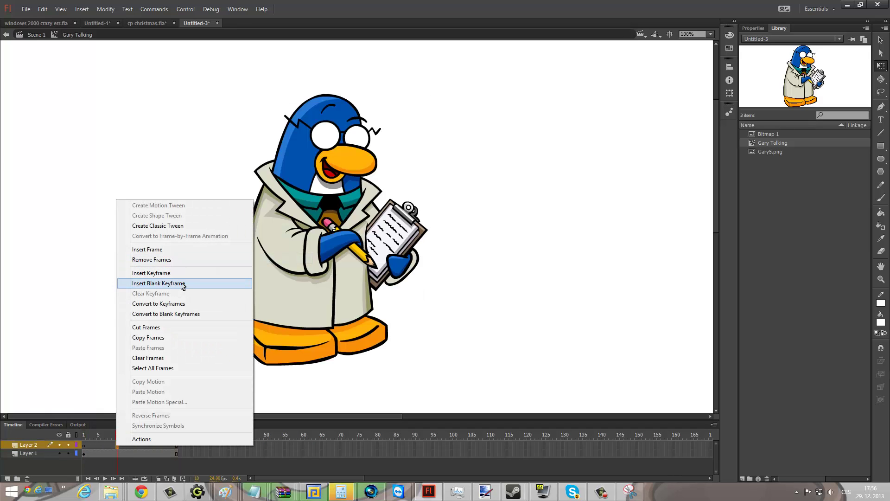
left_click(184, 283)
right_click(152, 446)
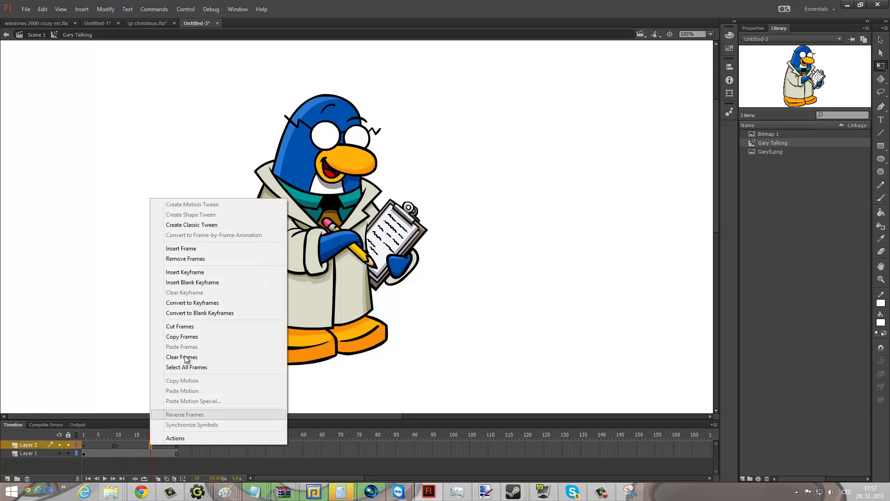
left_click(204, 283)
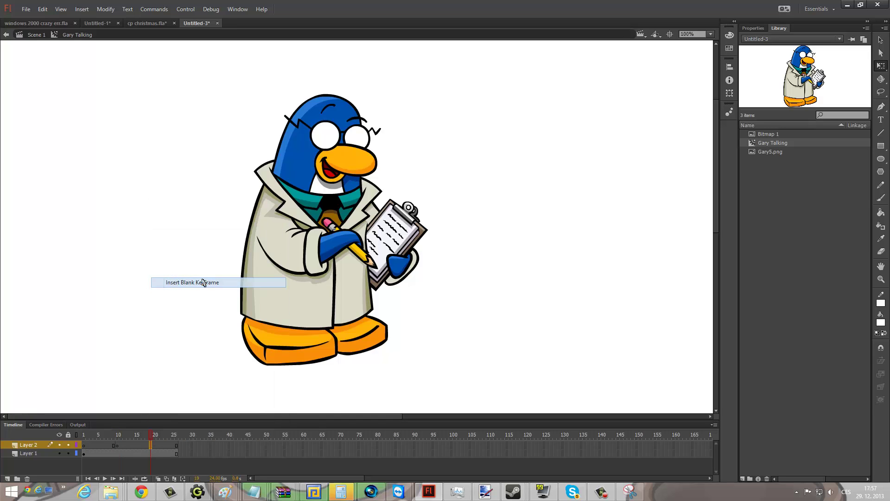
Import all the beak images, Beak1.png to Beak24.png, from the cut-outs' Beaks folder into the library.
left_click(756, 28)
left_click(777, 29)
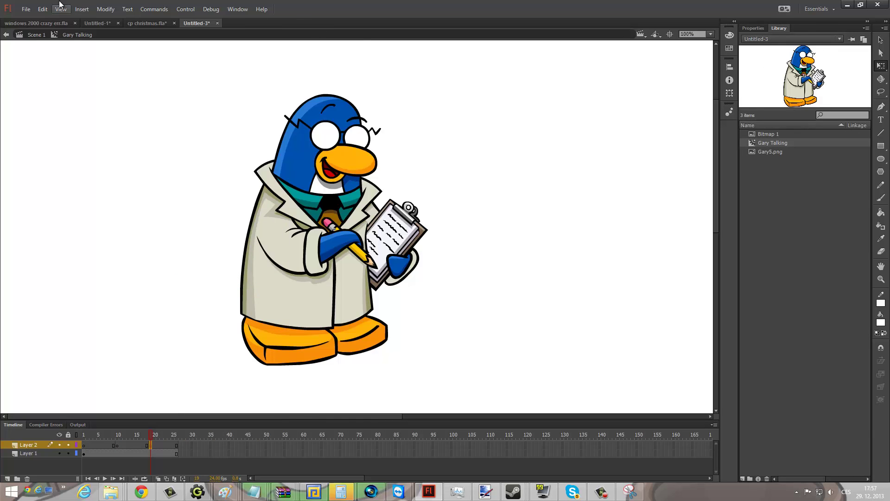
left_click(26, 9)
mouse_move(171, 153)
left_click(216, 163)
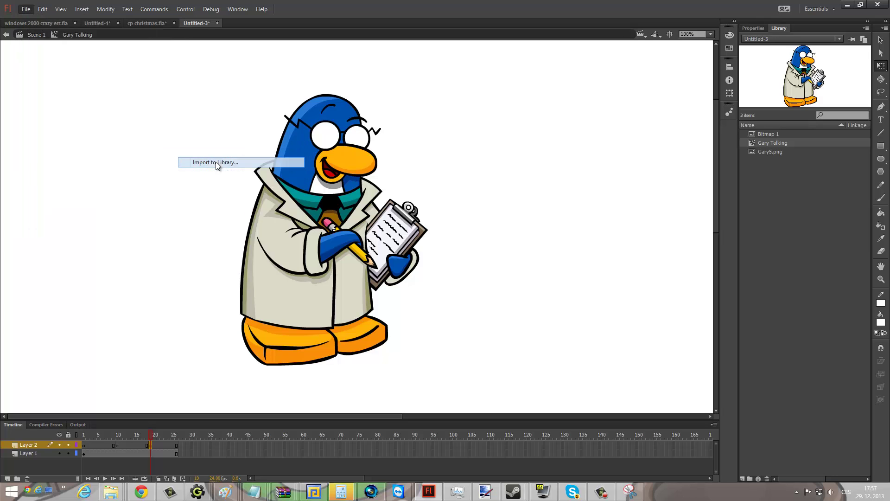
left_click(151, 25)
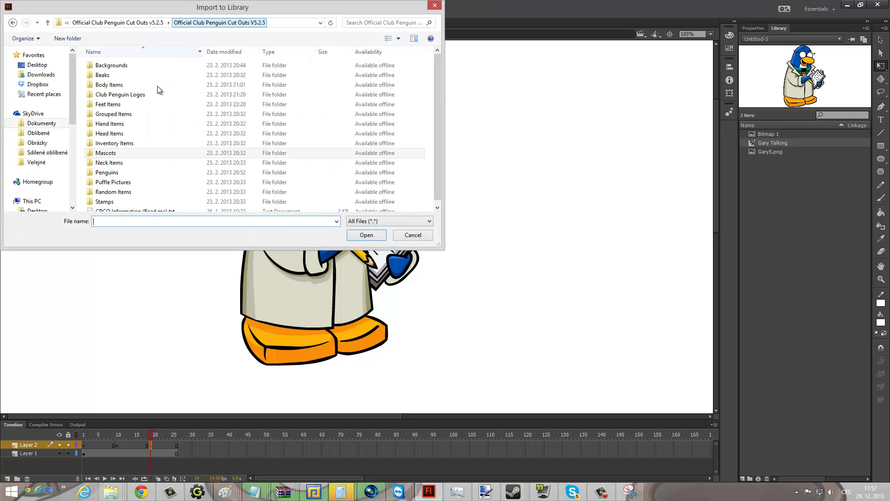
double_click(141, 76)
left_click(112, 96)
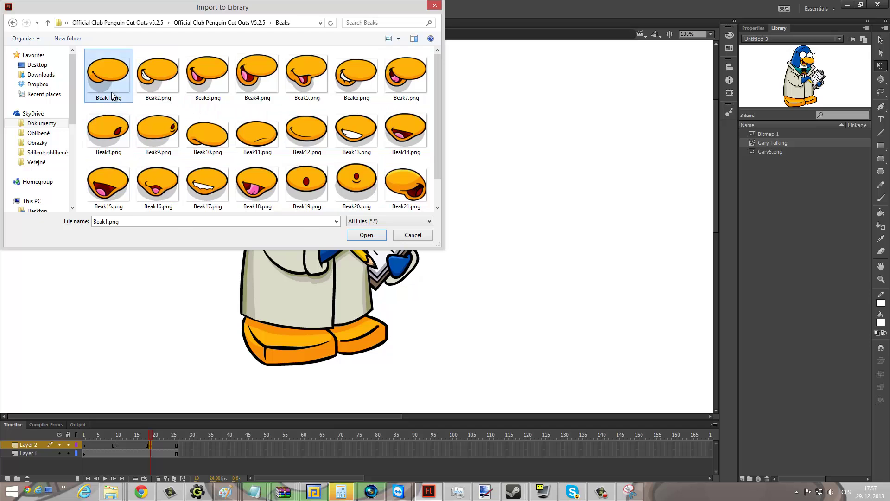
key("ctrl+a")
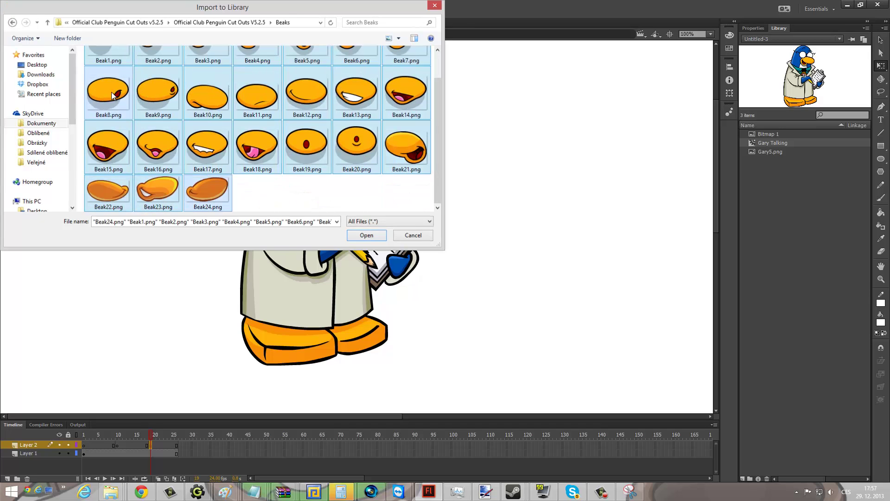
key("Return")
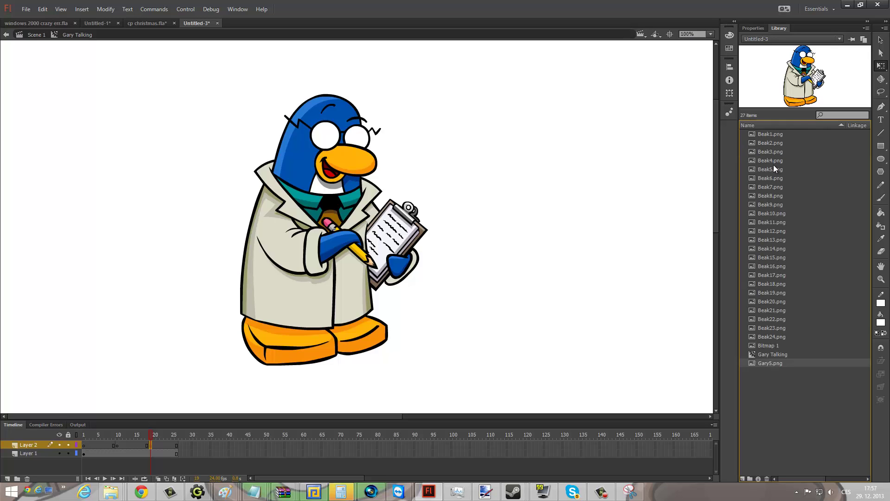
Place Beak1.png over Gary's face at frame 10 of Layer 2.
left_click(765, 134)
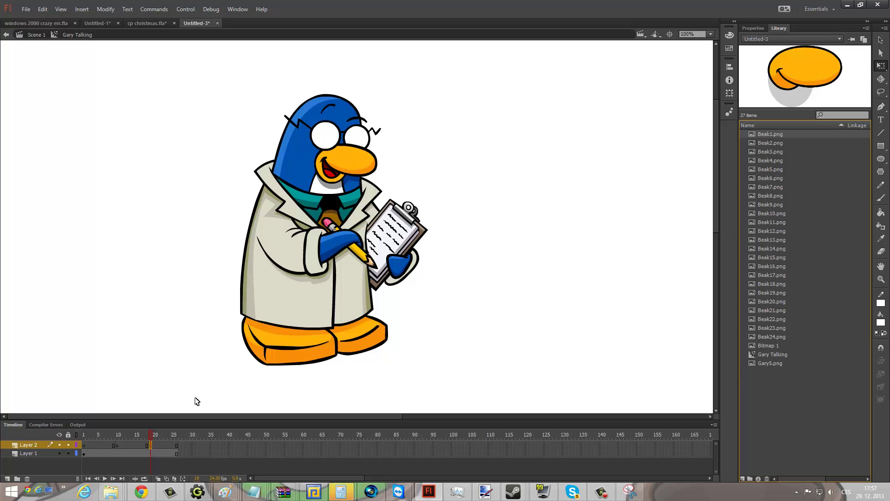
left_click(117, 435)
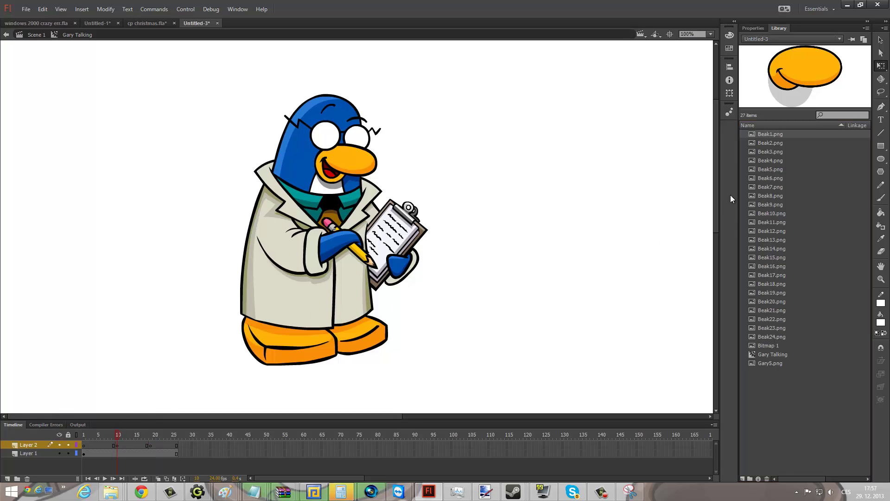
left_click_drag(770, 138, 335, 174)
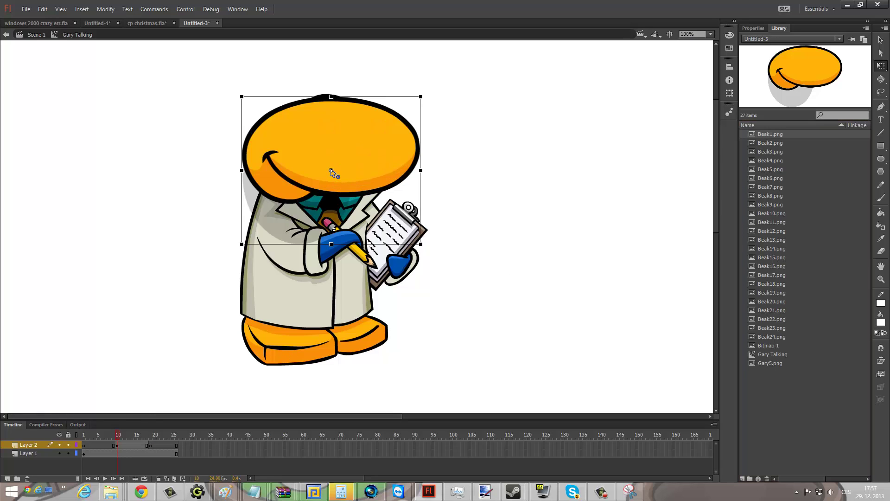
Shrink the placed beak to roughly half size and position it over Gary's original beak.
left_click_drag(408, 238, 314, 161)
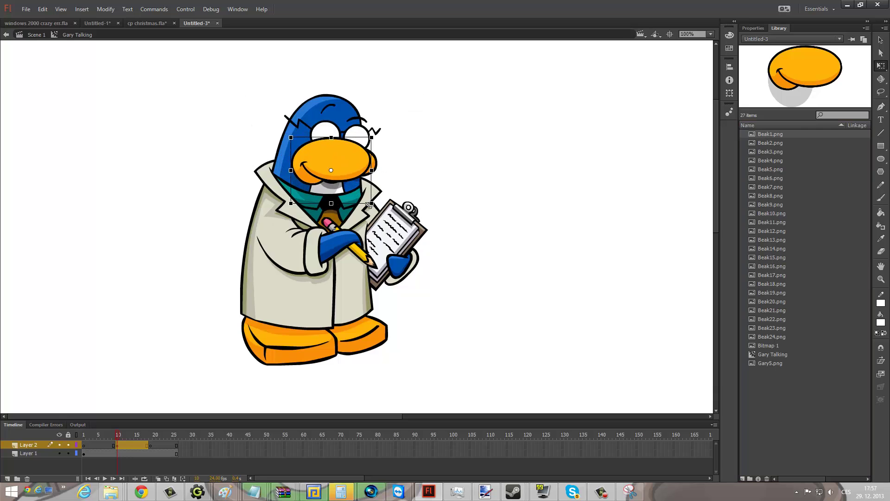
left_click_drag(297, 109, 359, 152)
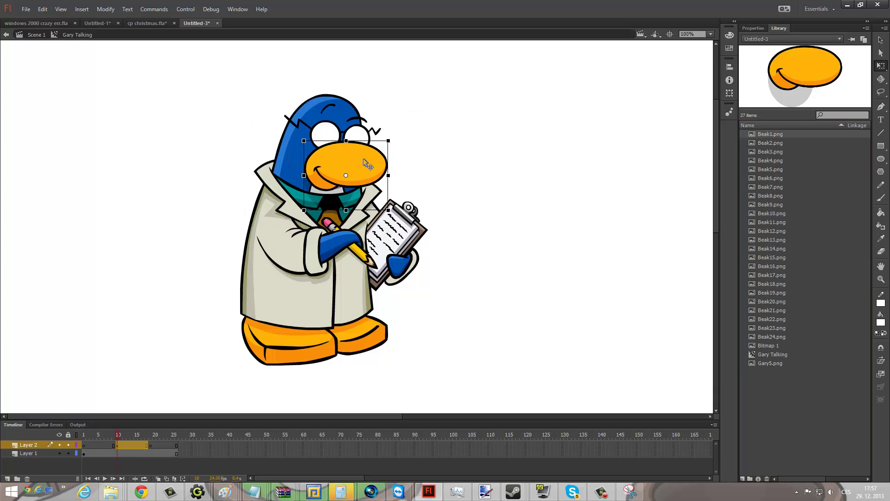
key("Down")
key("Down")
key("Down")
key("Down")
key("Down")
key("Down")
key("Right")
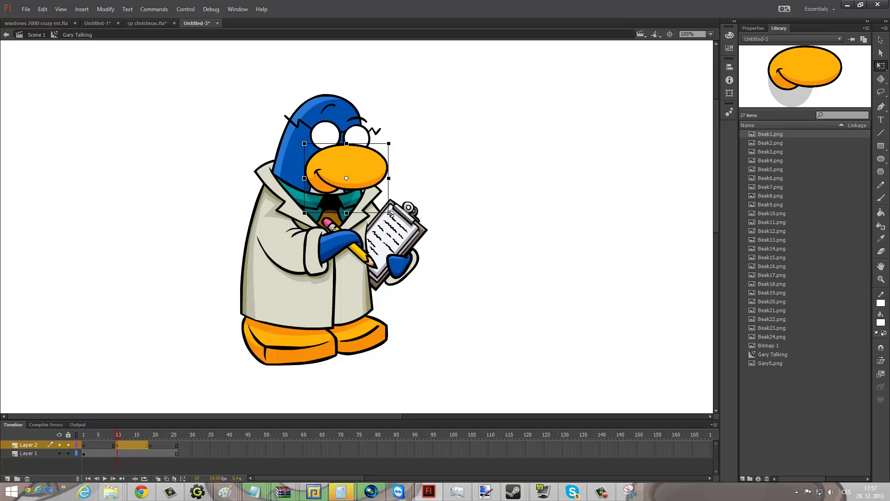
Shrink the Beak1.png beak slightly and shift it up over Gary's original beak.
left_click_drag(388, 212, 382, 208)
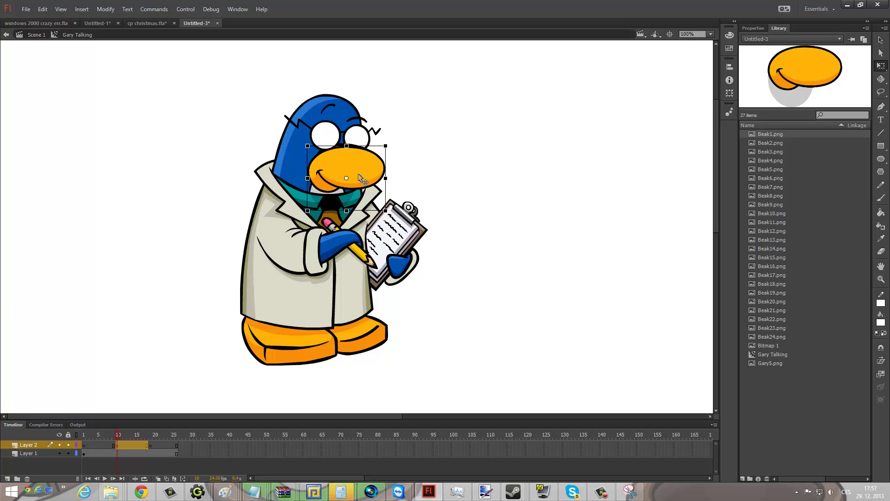
left_click_drag(358, 179, 361, 176)
left_click(502, 175)
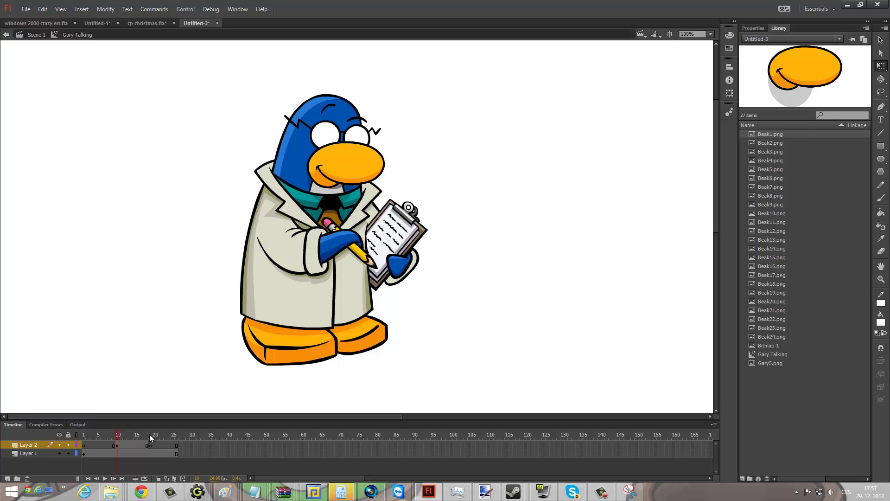
left_click_drag(490, 82, 702, 10)
Preview the library beaks and place Beak6.png over Gary's face at frame 19 of Layer 2.
left_click(150, 434)
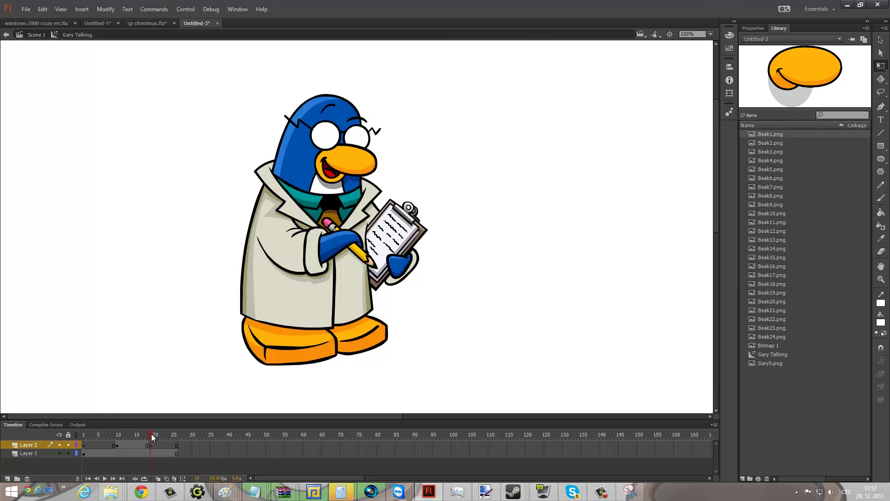
left_click(784, 147)
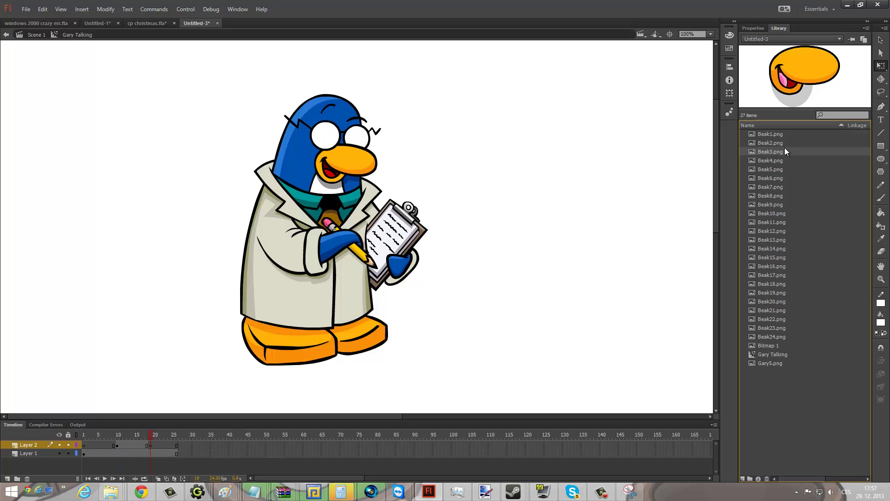
left_click(786, 142)
left_click(786, 151)
left_click(777, 160)
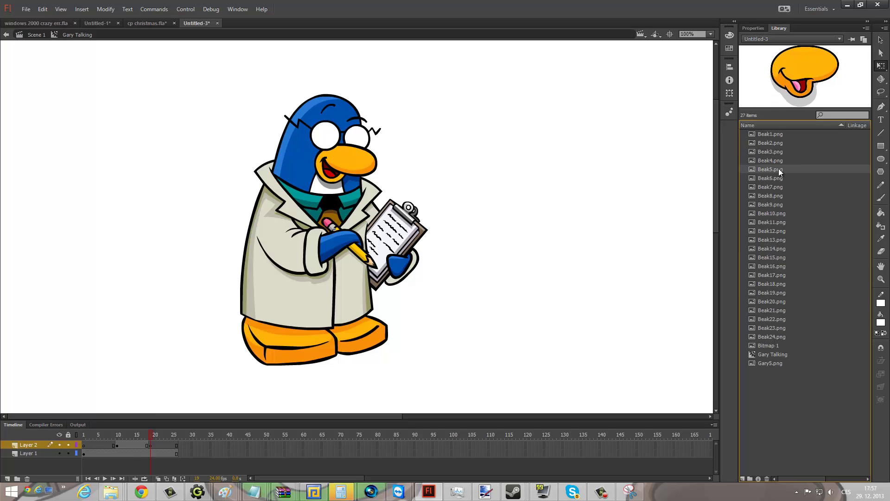
left_click(782, 177)
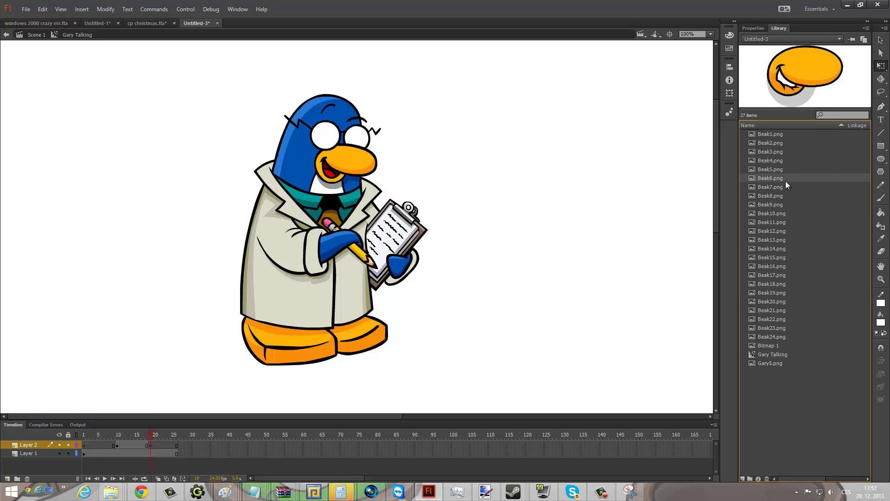
left_click_drag(775, 177, 344, 185)
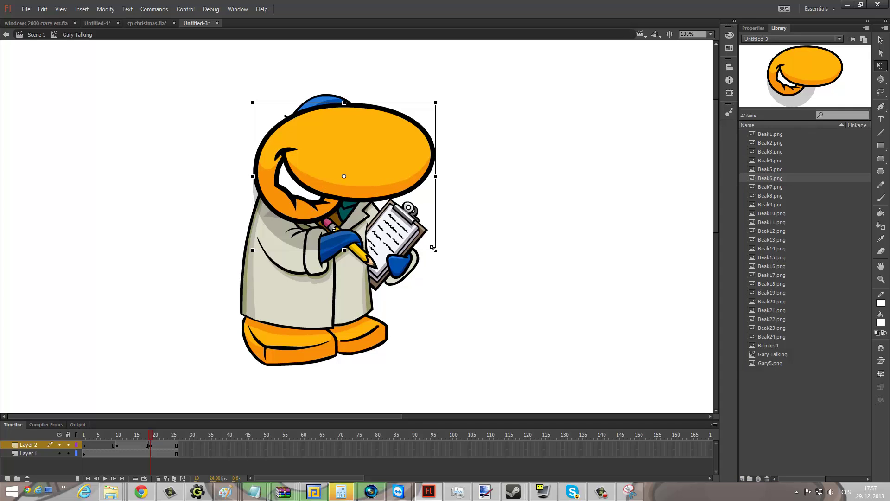
Shrink the Beak6.png beak to just over a third of its size and fit it over Gary's original beak.
left_click_drag(426, 237, 378, 203)
left_click_drag(360, 174, 363, 172)
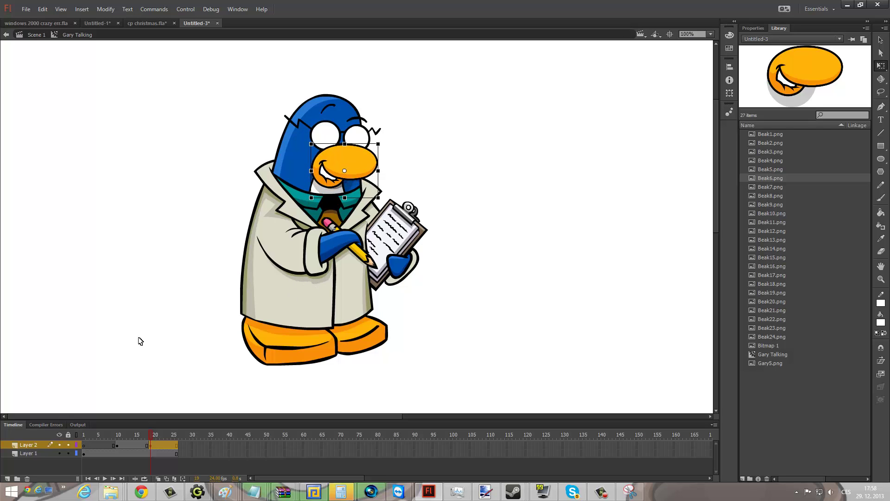
left_click(101, 434)
left_click(165, 434)
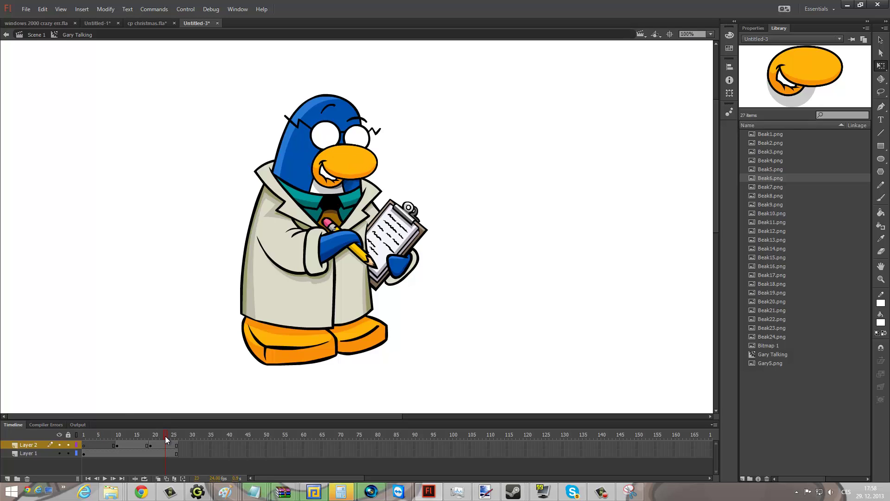
Reduce the Beak1.png beak at frame 10 a little more and realign it on Gary's face.
left_click(124, 435)
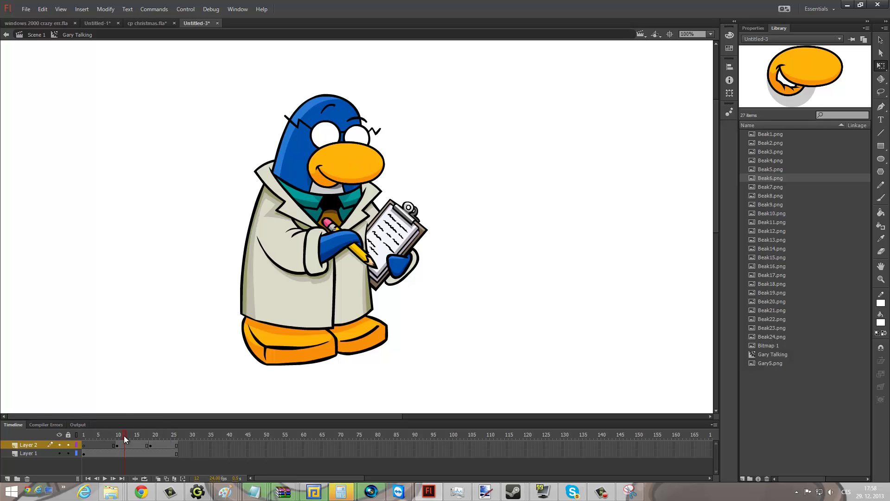
left_click(376, 175)
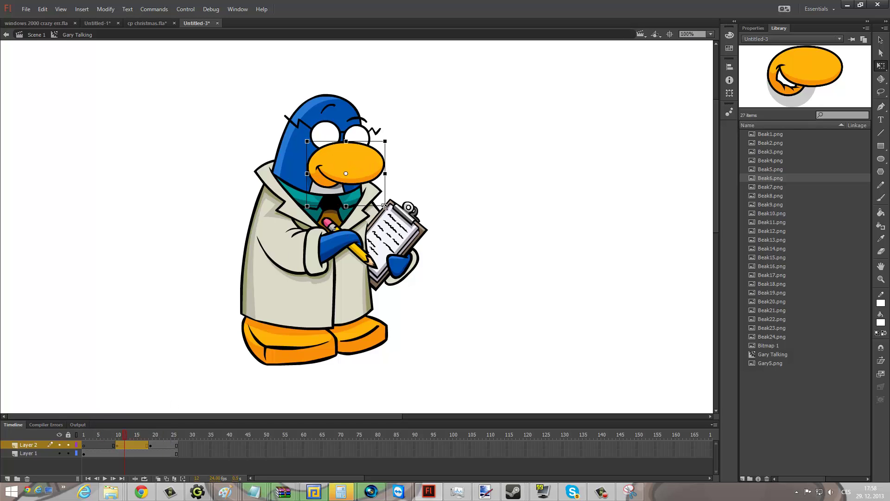
left_click_drag(381, 202, 382, 203)
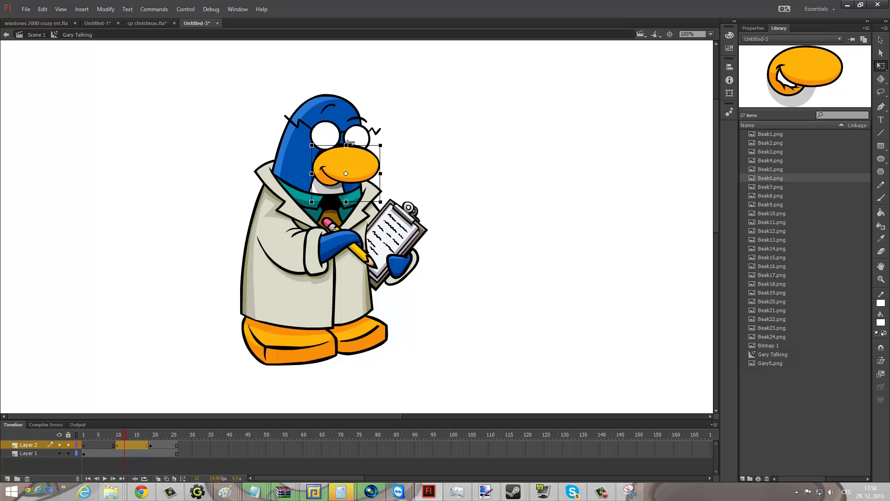
left_click_drag(361, 163, 359, 161)
left_click(592, 167)
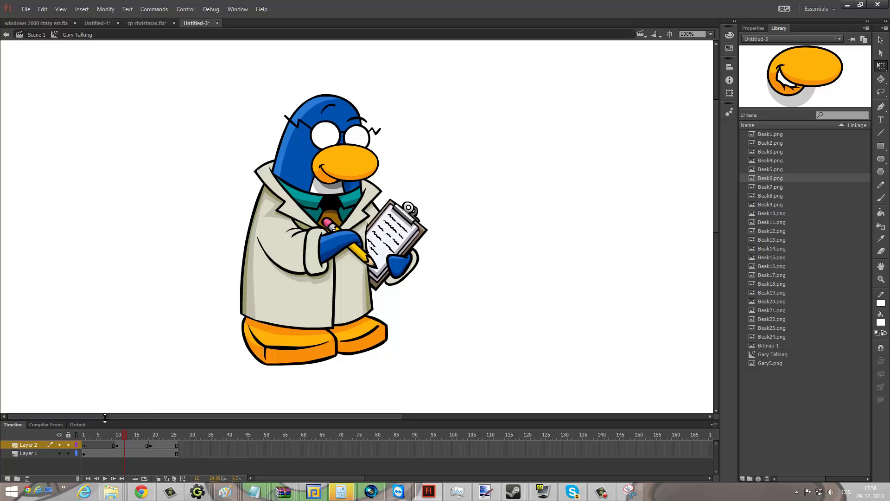
Move Layer 2's Beak1.png keyframe to frame 6 and its Beak6.png keyframe to frame 12.
left_click(85, 439)
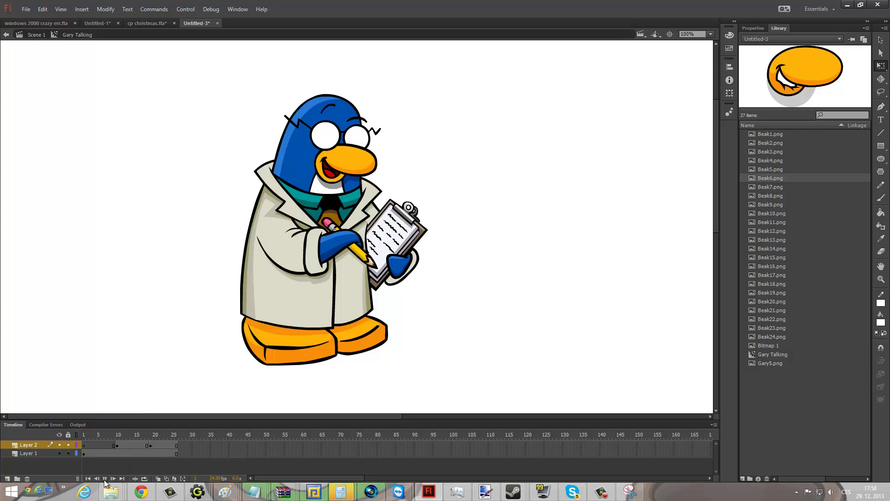
left_click(116, 446)
left_click_drag(118, 445, 101, 446)
left_click_drag(177, 446, 124, 447)
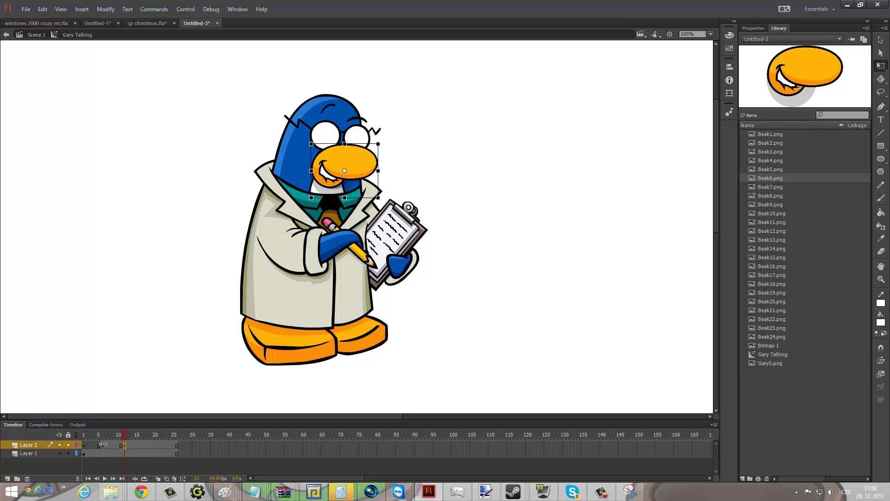
left_click(101, 445)
left_click(104, 449)
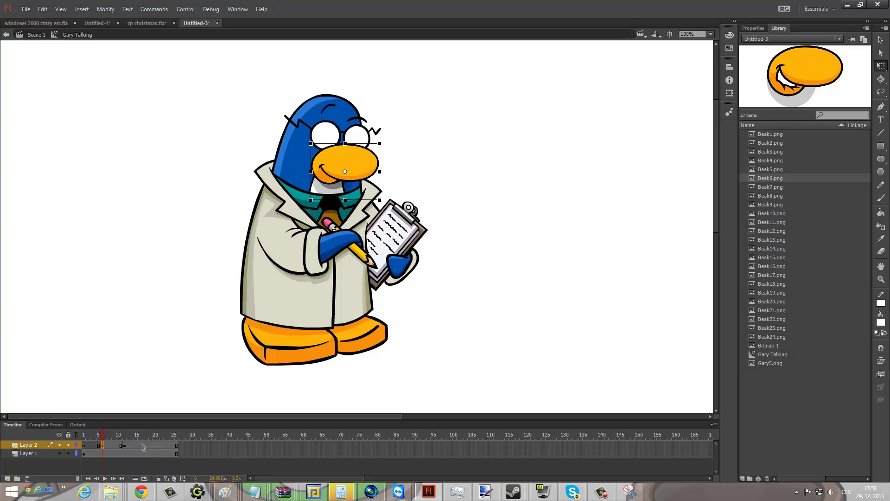
Remove frames 18 to 26 from both Layer 2 and Layer 1 of the Gary Talking symbol.
left_click(147, 446)
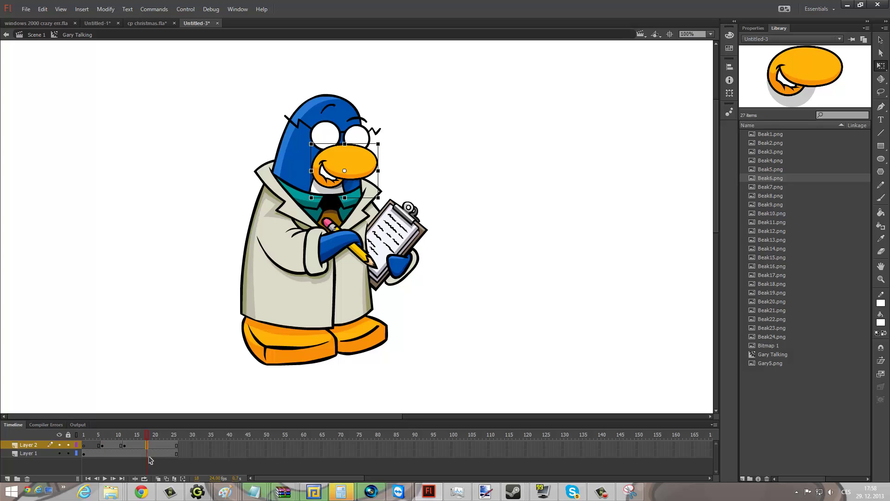
left_click(176, 448, "shift")
right_click(176, 447)
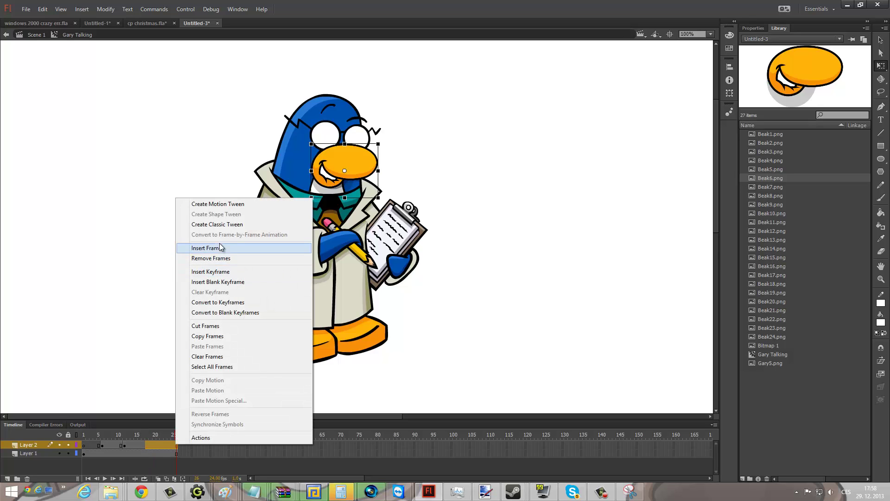
left_click(214, 258)
left_click(147, 453)
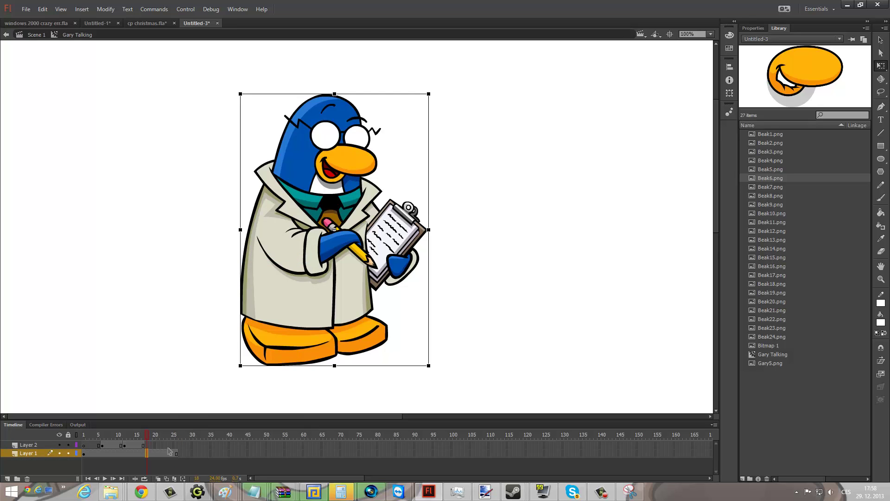
right_click(176, 454)
left_click(222, 267)
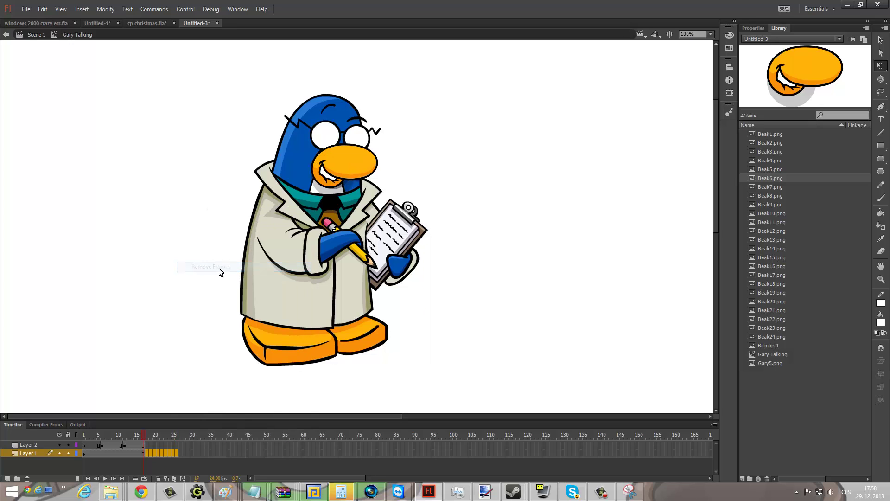
left_click_drag(117, 436, 72, 430)
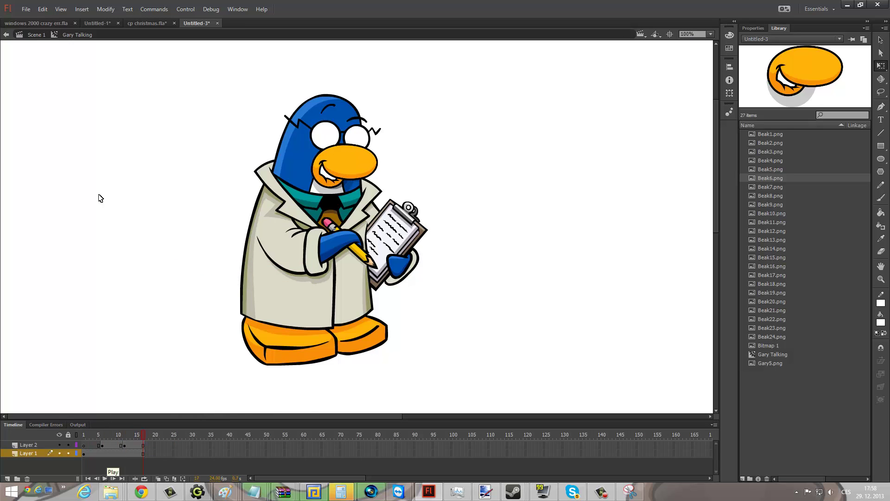
Return to Scene 1 and place the Gary Talking symbol on the Person 1 layer near the yellow door.
left_click(149, 25)
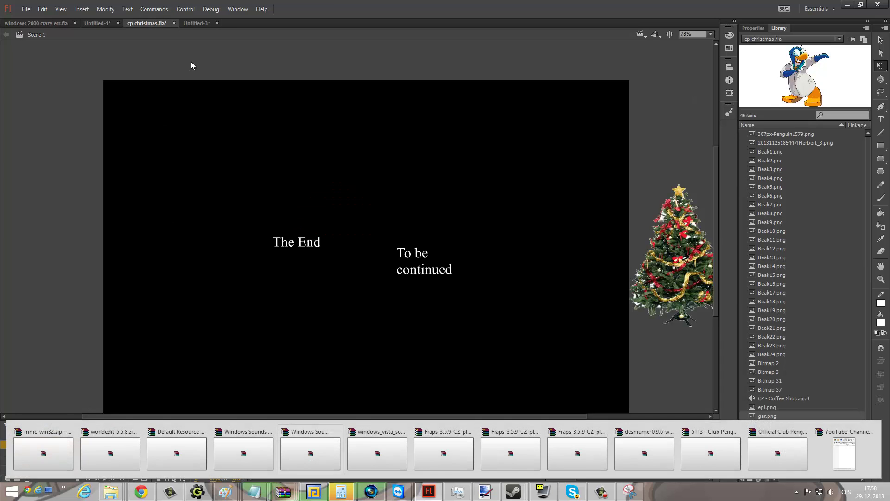
key("ctrl+Tab")
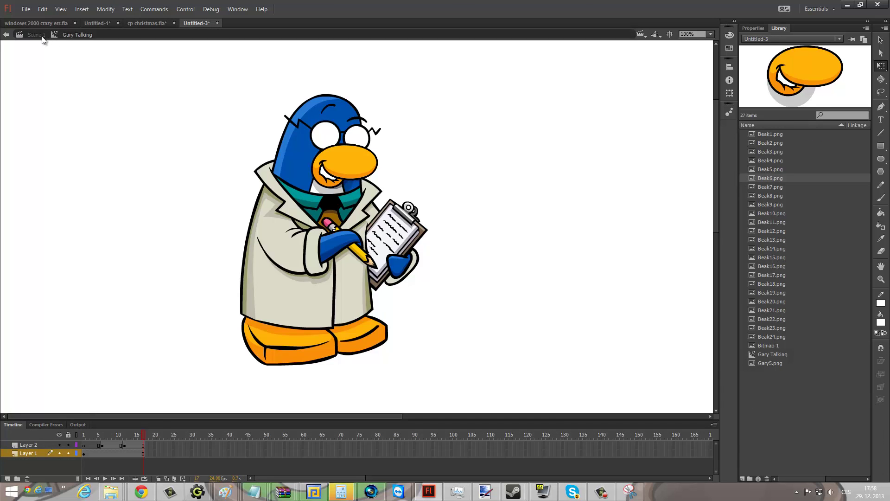
left_click(42, 37)
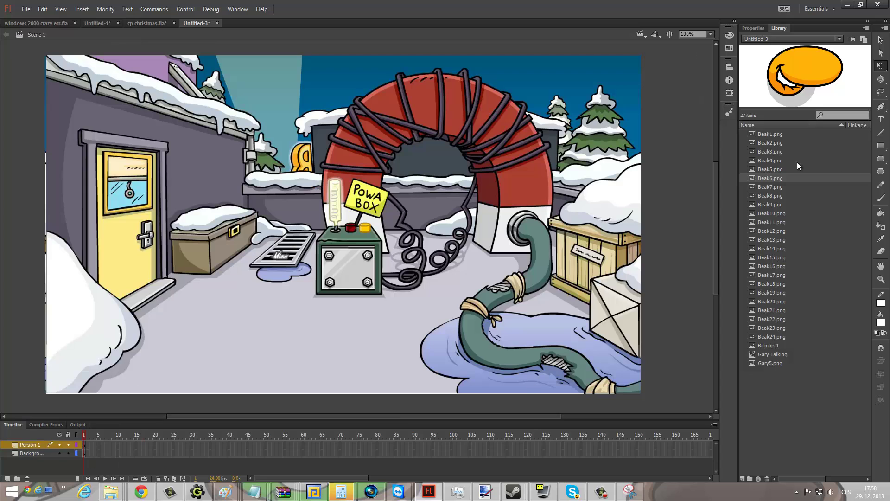
left_click(794, 355)
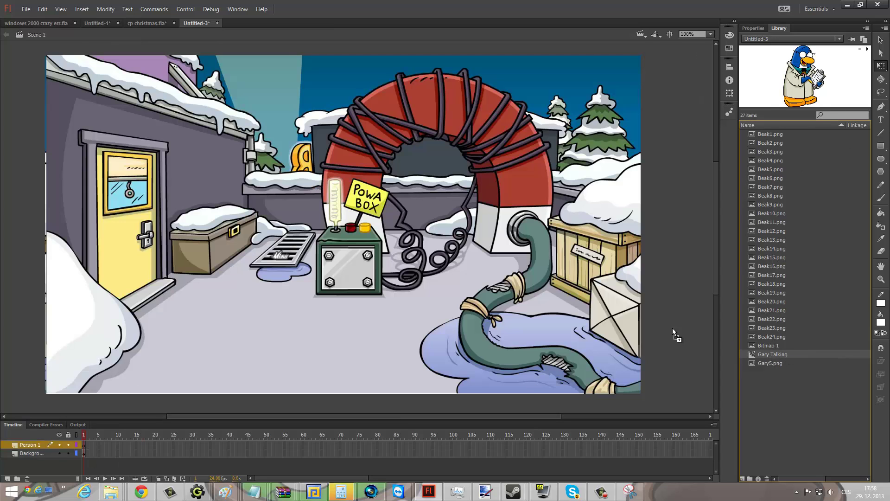
left_click_drag(674, 333, 163, 224)
Scale Gary down to about half size and stand him in front of the snowy chest beside the yellow door.
left_click_drag(204, 184, 225, 195)
left_click_drag(277, 99, 232, 163)
left_click_drag(207, 223, 238, 267)
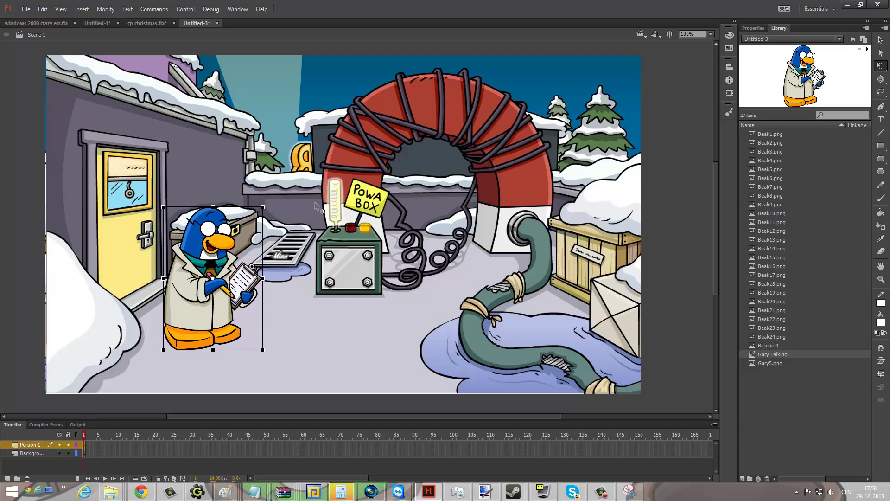
left_click(678, 247)
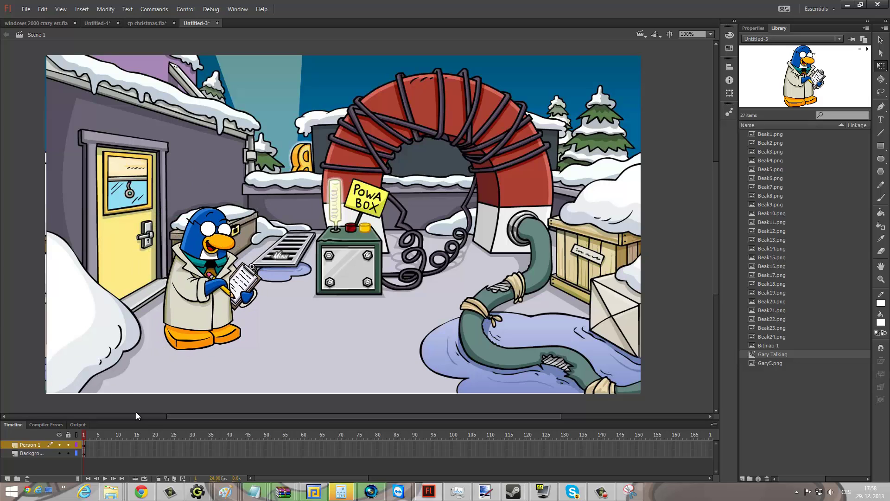
Extend the Person 1 and Background layers to frame 77.
right_click(366, 444)
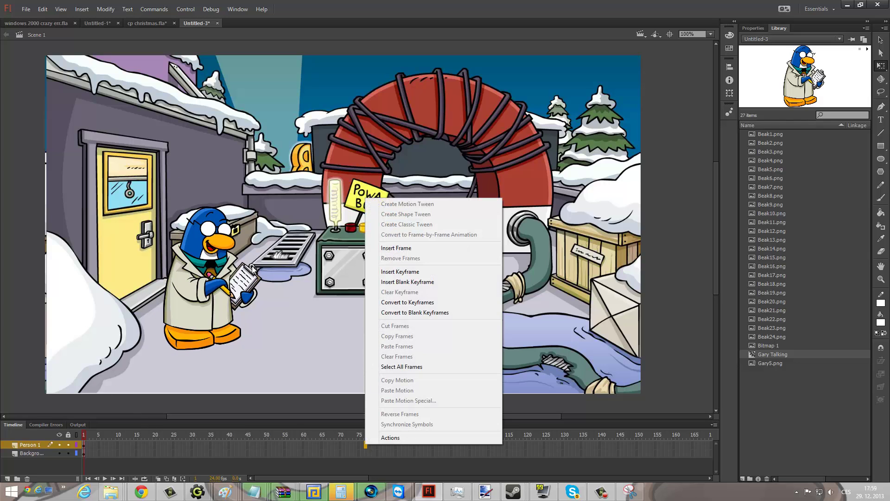
left_click(412, 248)
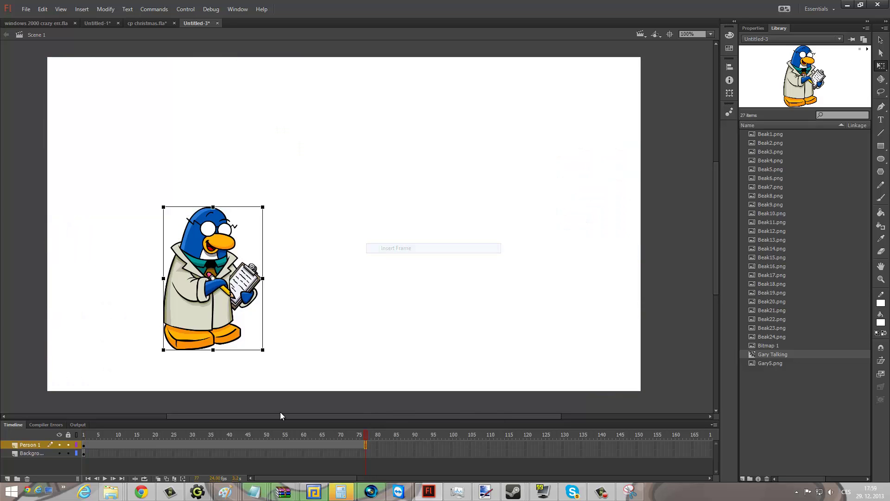
right_click(366, 452)
left_click(407, 256)
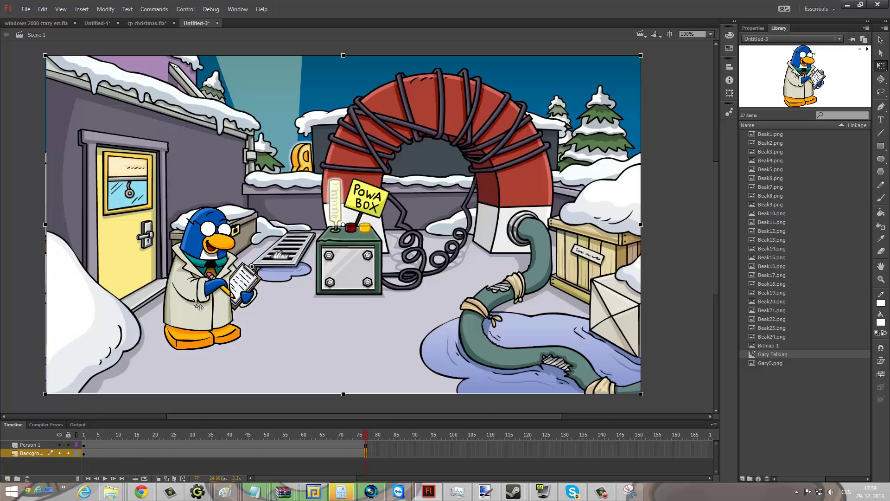
Test the movie to check Gary's talking animation on the rooftop, and close the preview.
left_click(86, 436)
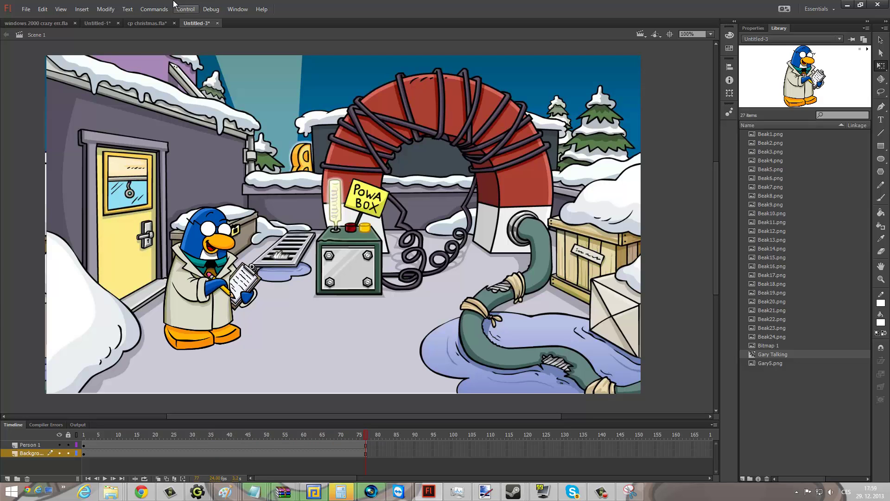
key("ctrl+Return")
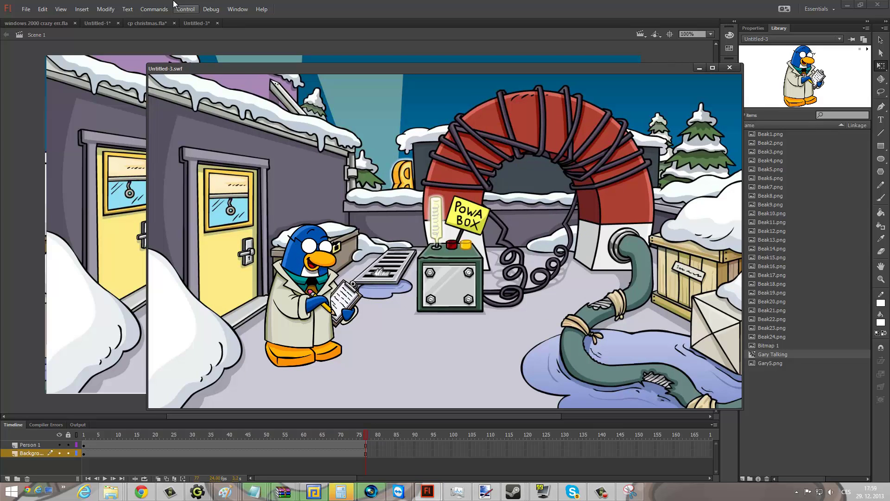
left_click(730, 67)
Add a top layer named bubble and draw a large white oval on it beside Gary, partly covering the Powa Box.
left_click(881, 159)
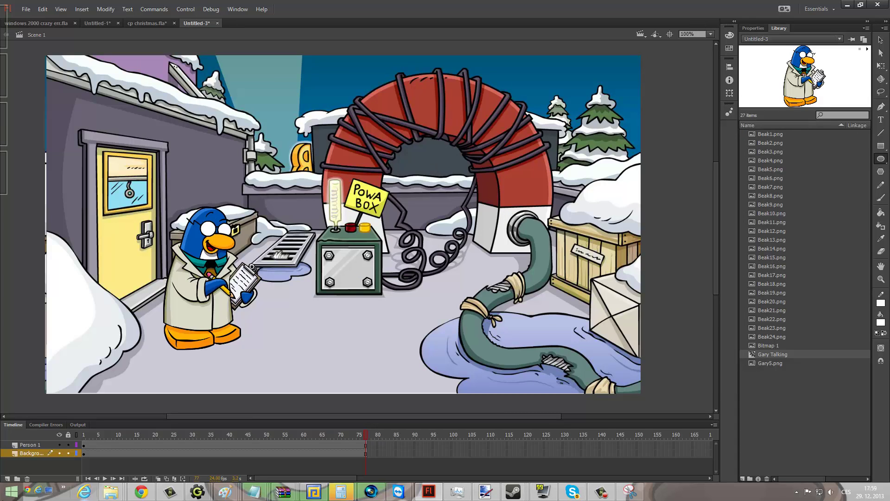
left_click(8, 478)
left_click_drag(37, 454, 38, 446)
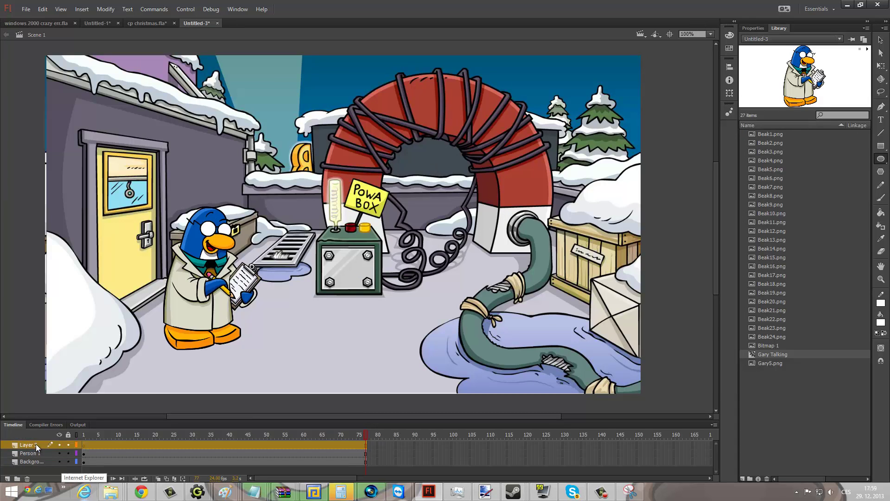
double_click(37, 442)
type("bubble")
key("Return")
left_click_drag(431, 140, 290, 270)
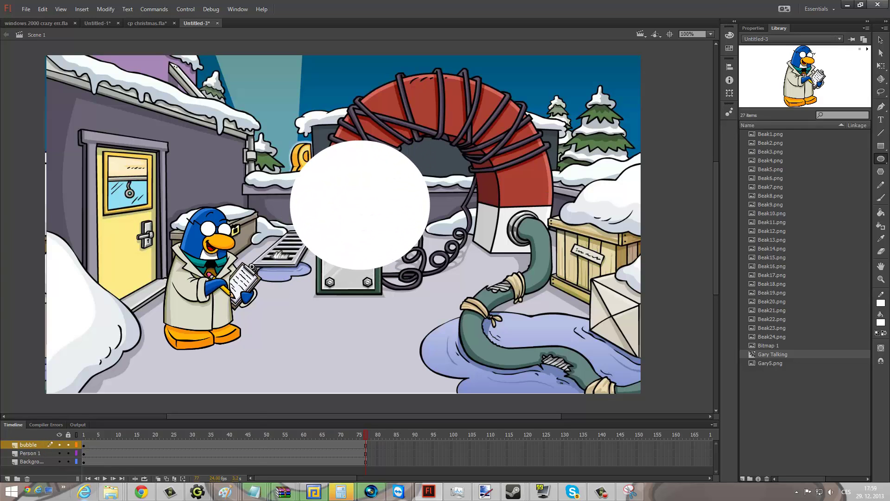
Draw two straight lines from the oval to Gary's beak as the bubble's pointed tail and fill the tail white.
left_click(881, 132)
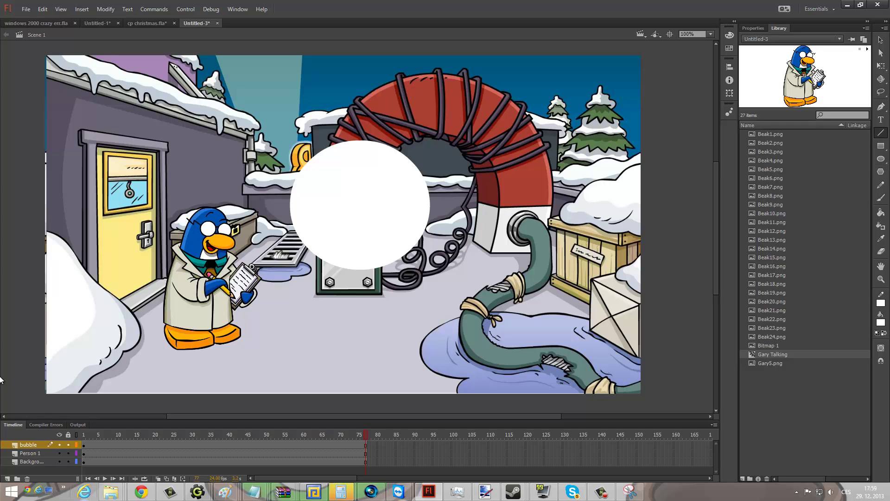
left_click_drag(211, 246, 324, 200)
left_click_drag(353, 247, 392, 242)
left_click(881, 133)
left_click(881, 212)
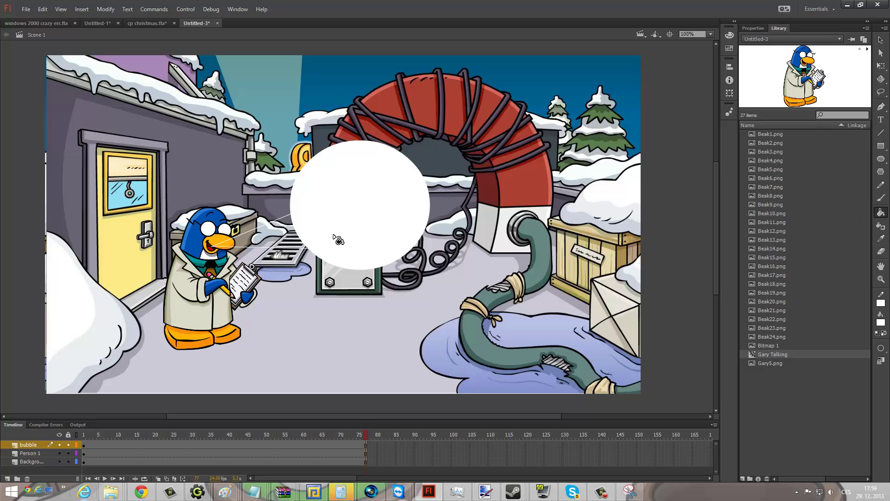
left_click(284, 239)
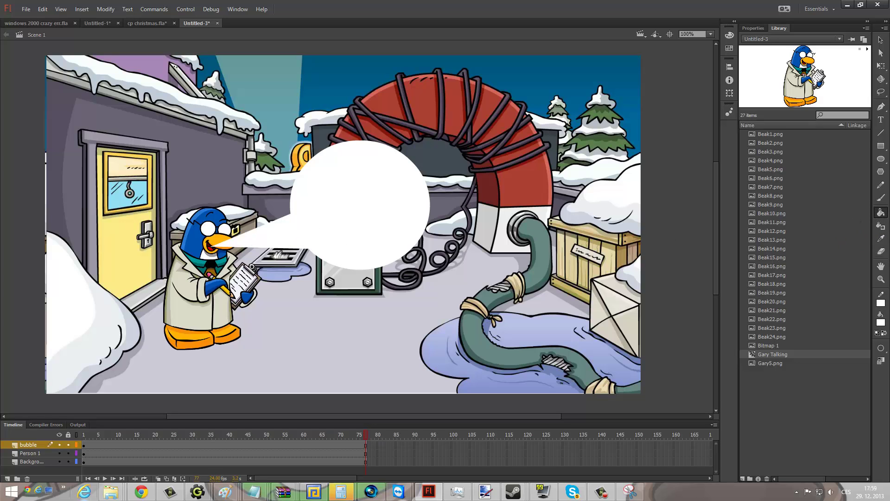
Set the Text tool's colour to black for the bubble's lettering.
left_click(881, 119)
left_click(755, 28)
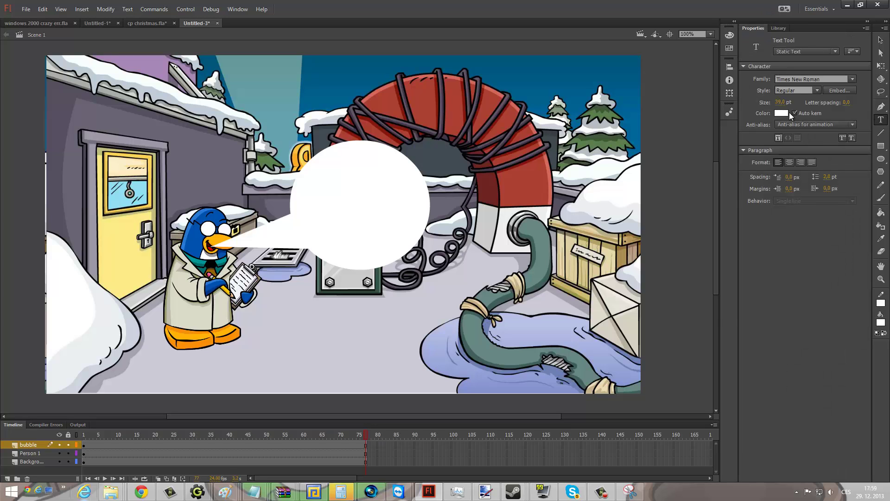
left_click(788, 113)
left_click(645, 143)
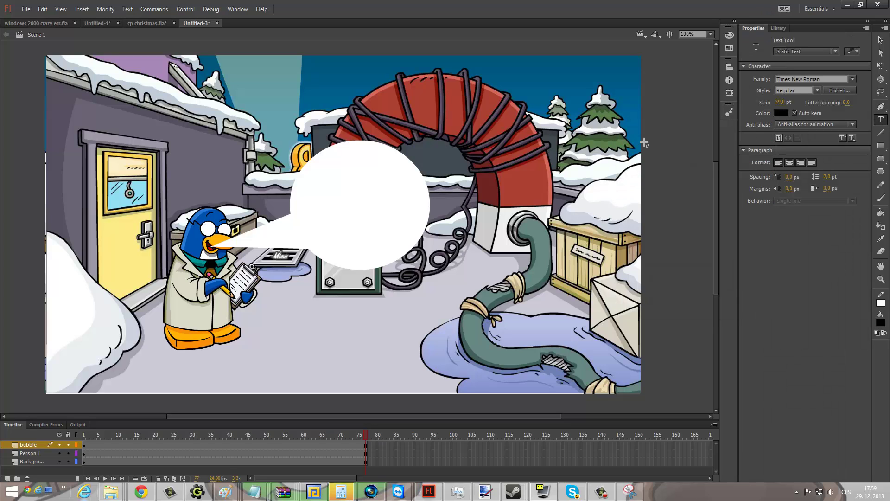
left_click_drag(311, 149, 398, 248)
key("Escape")
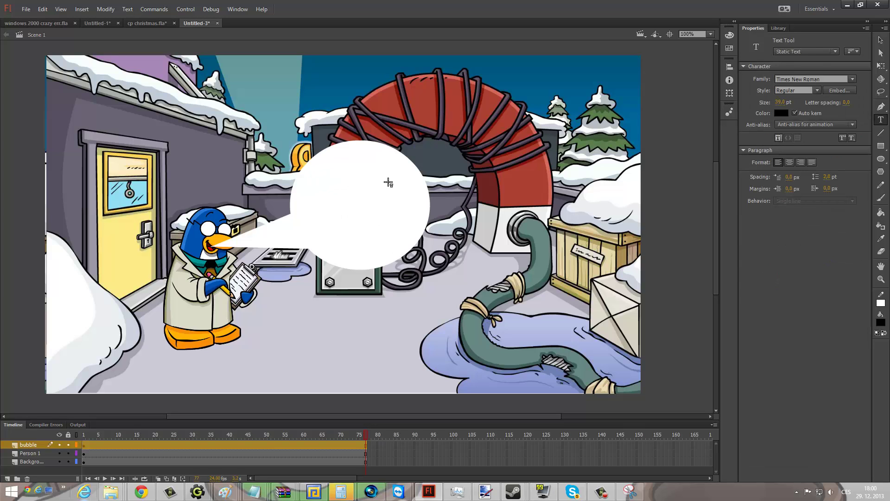
Add the placeholder text "ajhbfeugejeegegegergergeegeigheugegergegerge" inside the speech bubble and shift it slightly up.
left_click_drag(317, 165, 410, 186)
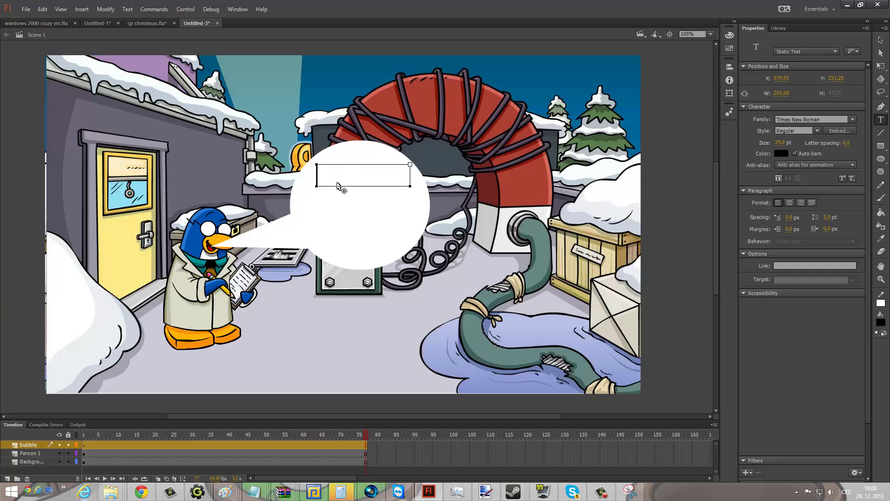
type("ajhbf")
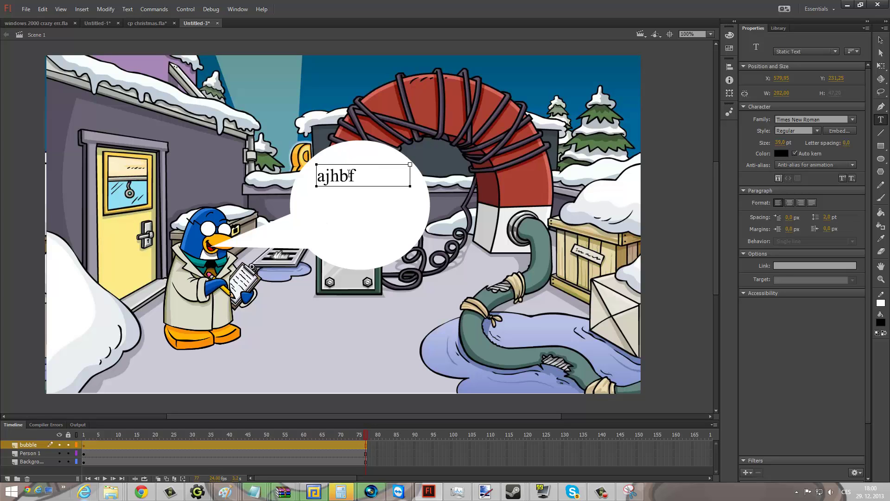
type("eugejeegegeg")
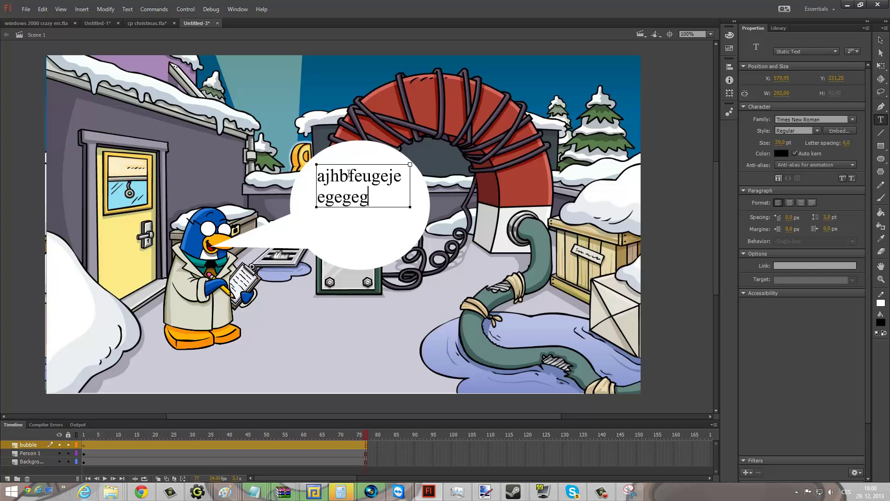
type("ergergeegergergee")
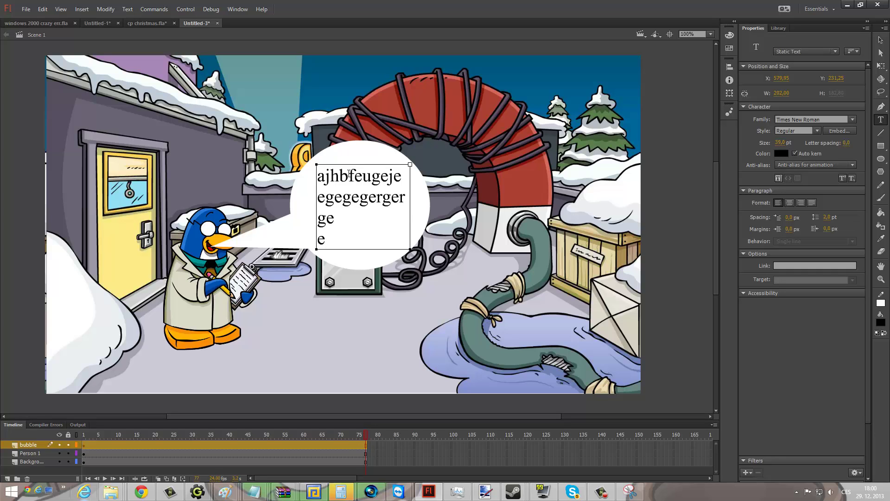
type("geigheugegerg")
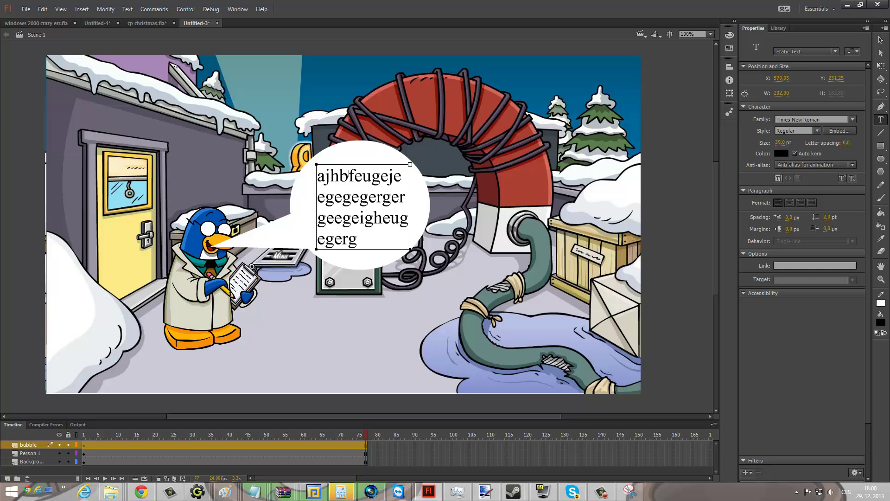
type("egerge")
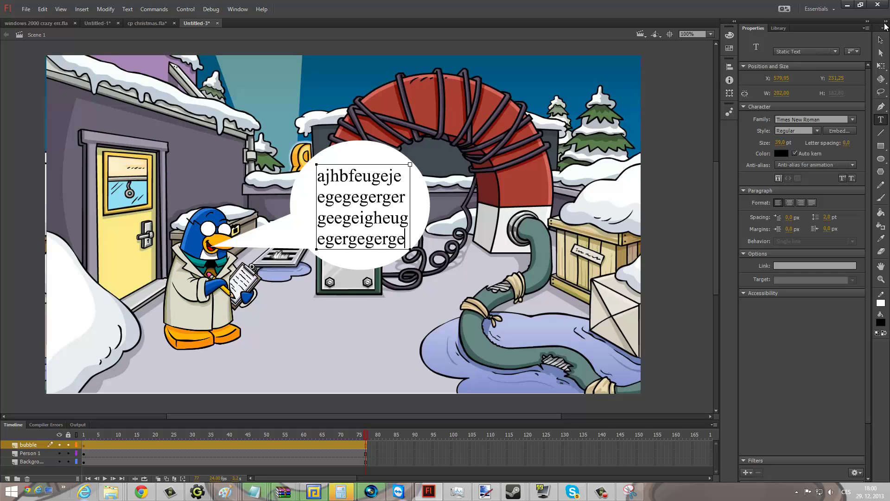
left_click(881, 39)
left_click_drag(397, 193, 400, 193)
left_click(678, 181)
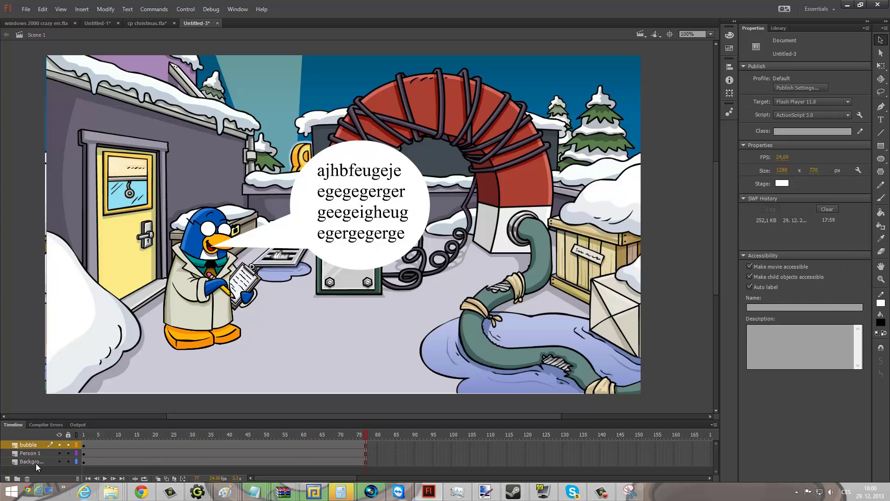
Test the movie to check Gary talking with the speech bubble, and close the preview.
key("ctrl+Return")
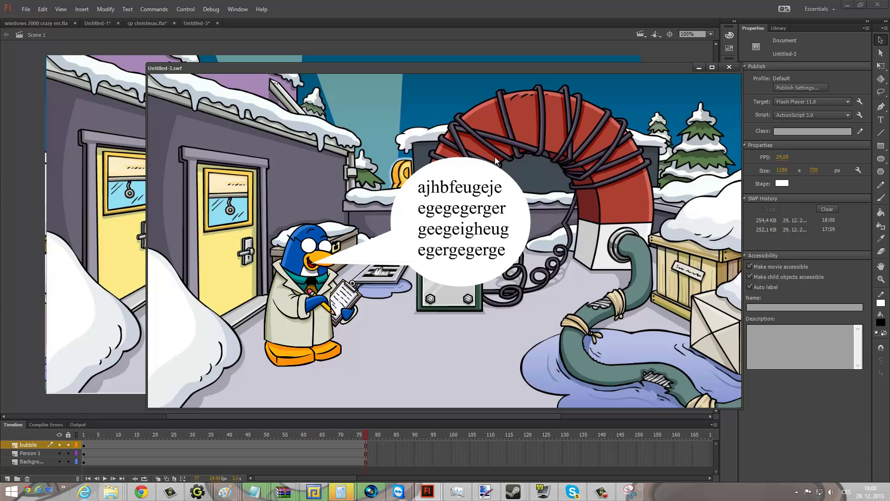
left_click(730, 68)
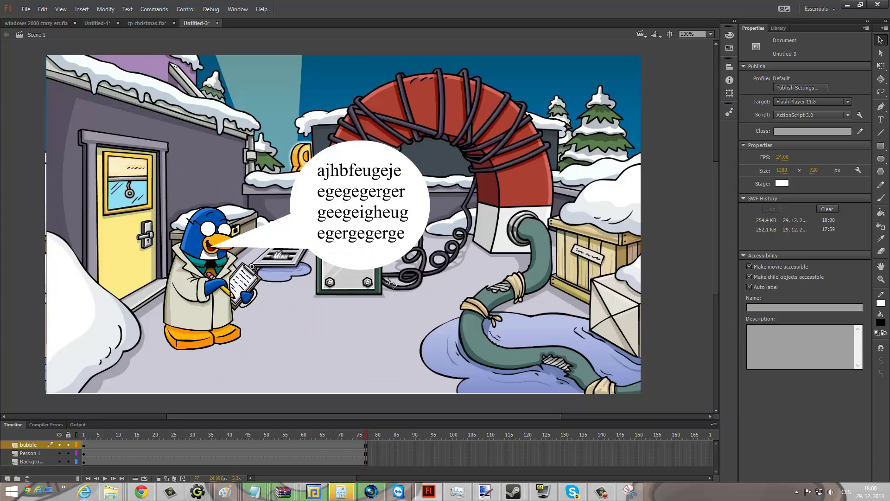
Insert a blank keyframe at frame 78 of the Background layer.
left_click(110, 491)
right_click(370, 466)
left_click(442, 302)
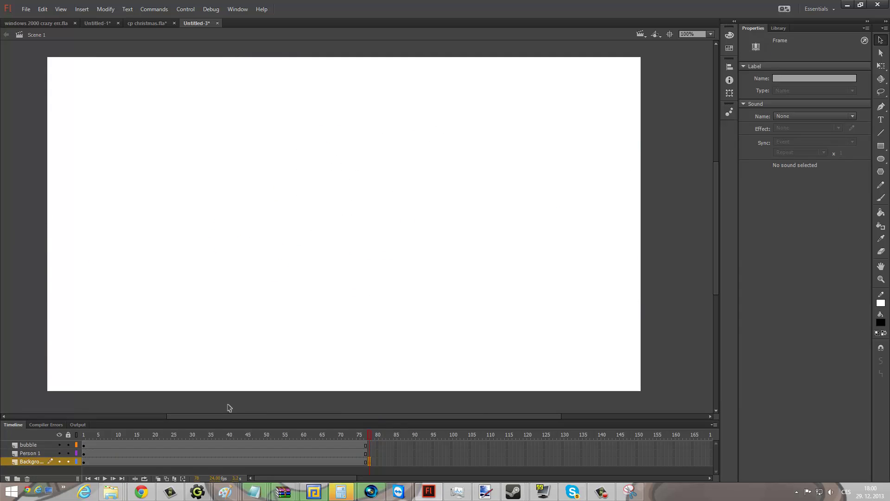
Switch to the Club Penguin Wiki in Chrome, search it for "map" and open the Map article.
left_click(179, 432)
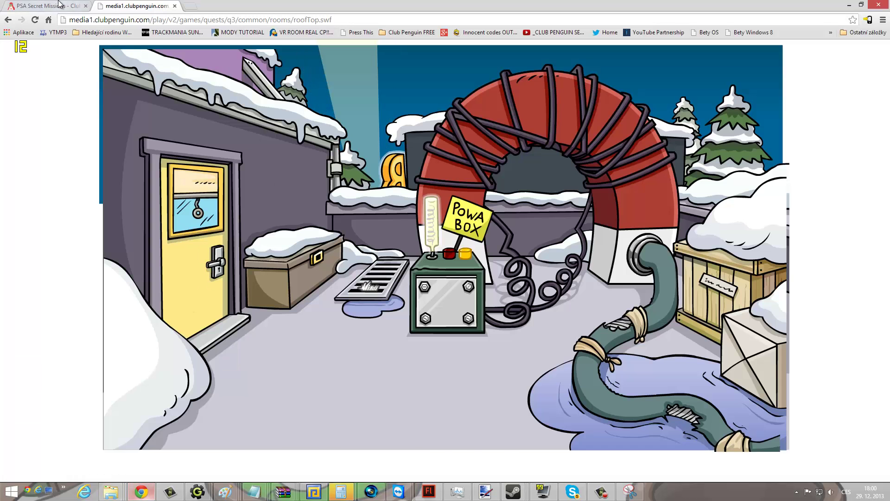
left_click(65, 7)
scroll(318, 207, "up", 3)
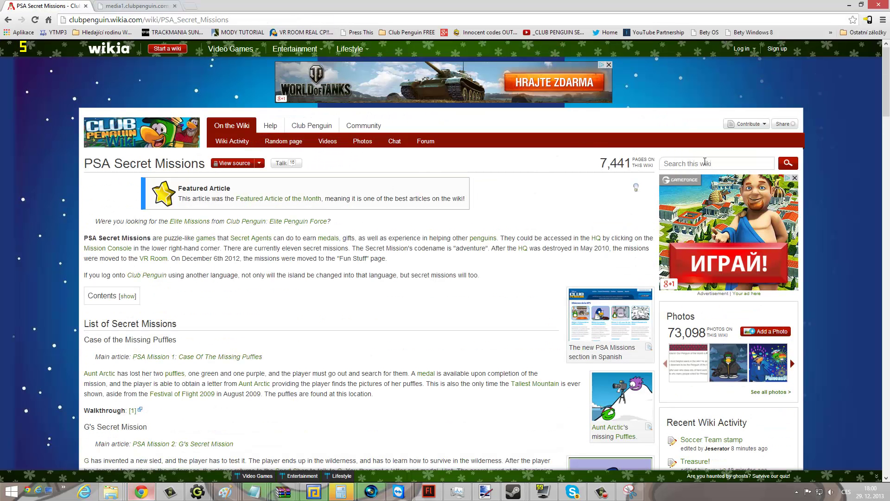
left_click(702, 159)
type("map")
key("Return")
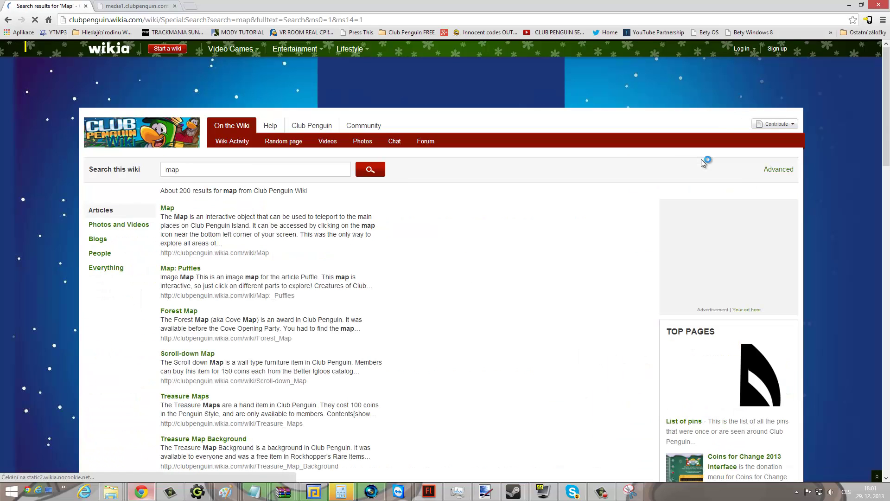
left_click(167, 208)
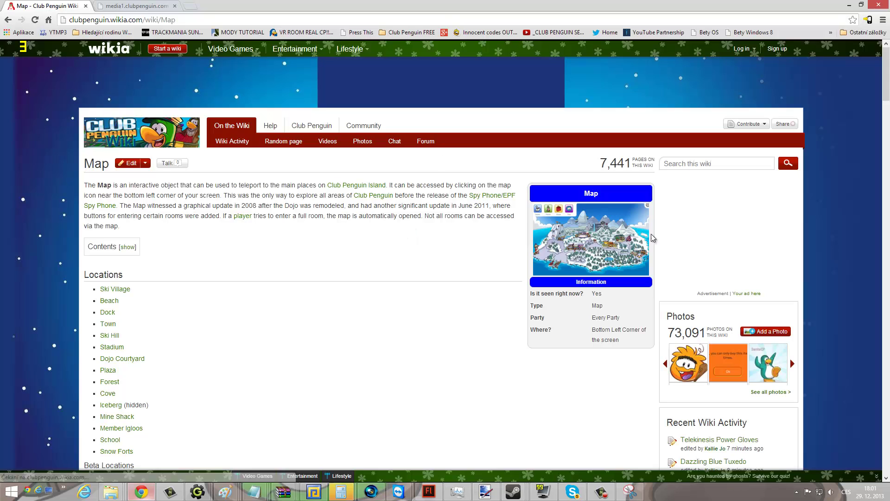
Open the article's island picture, Map December 5th 2013.png, at full resolution.
left_click(624, 230)
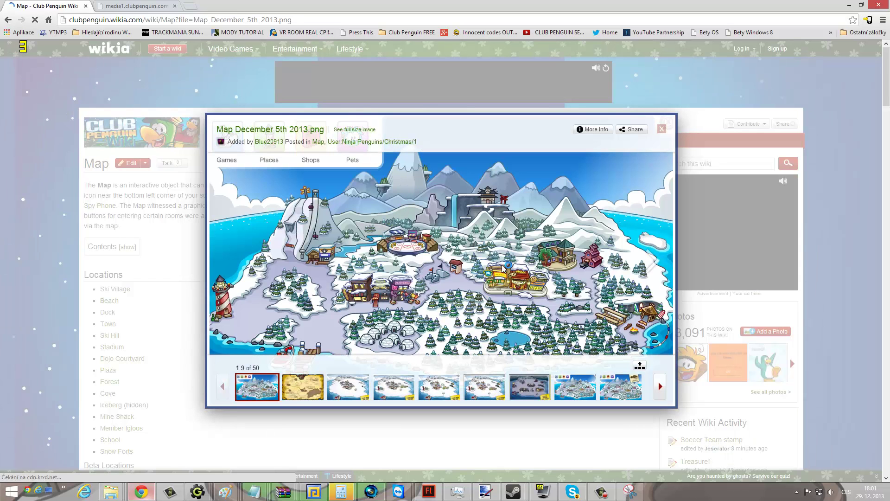
key("Right")
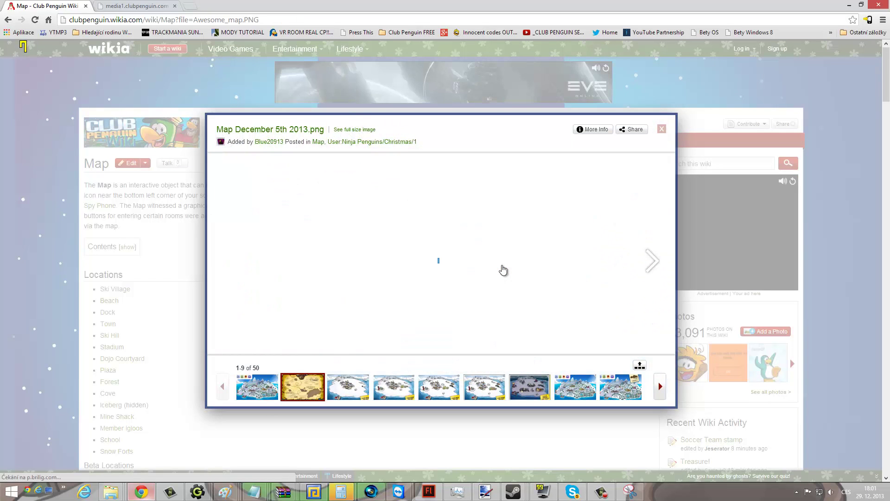
left_click(261, 385)
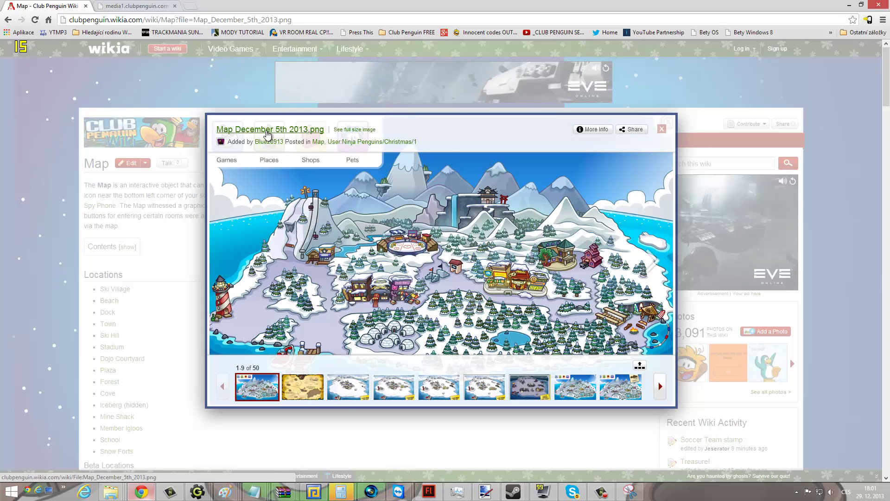
left_click(267, 133)
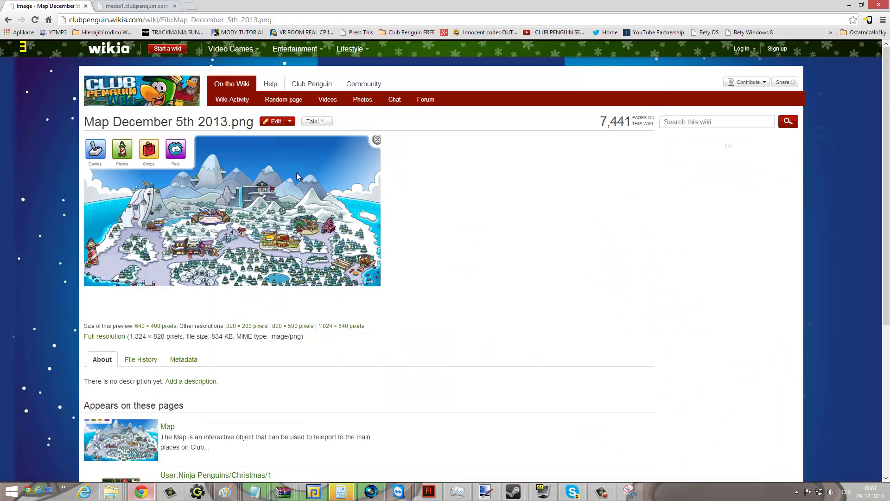
left_click(270, 231)
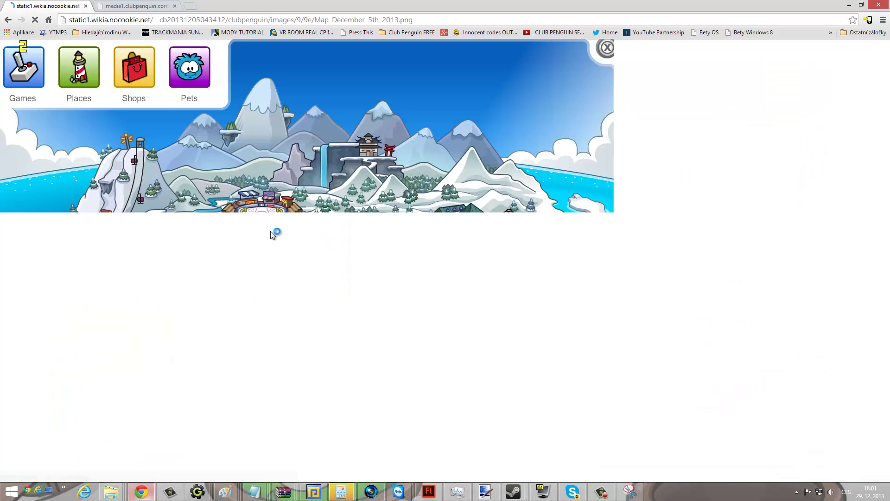
Save the full-size map image as Map_December_5th_2013.png in the Downloads folder.
right_click(355, 228)
left_click(372, 253)
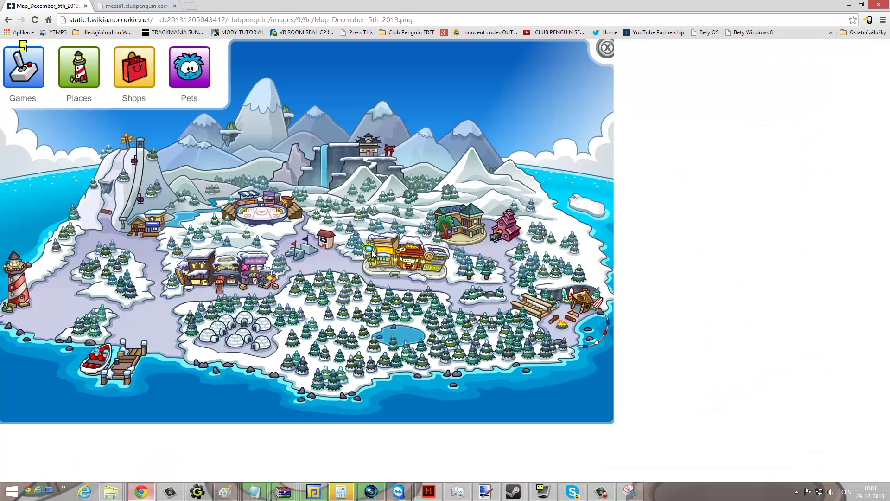
right_click(418, 251)
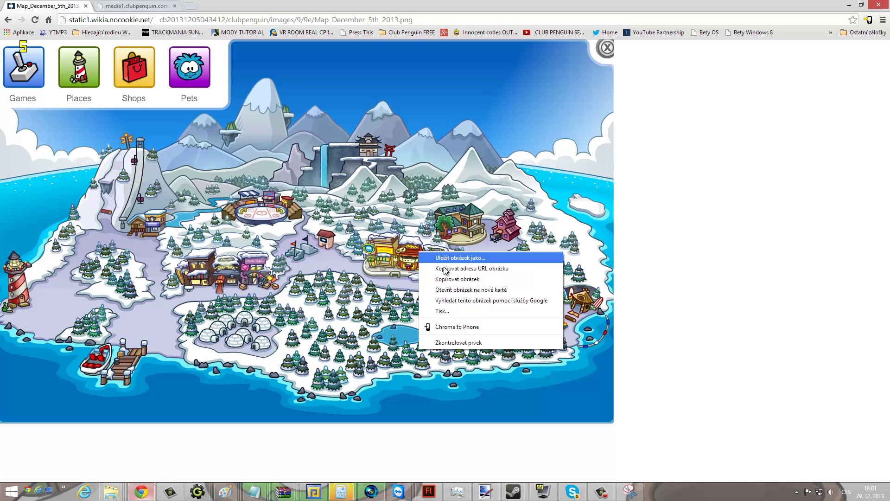
left_click(445, 262)
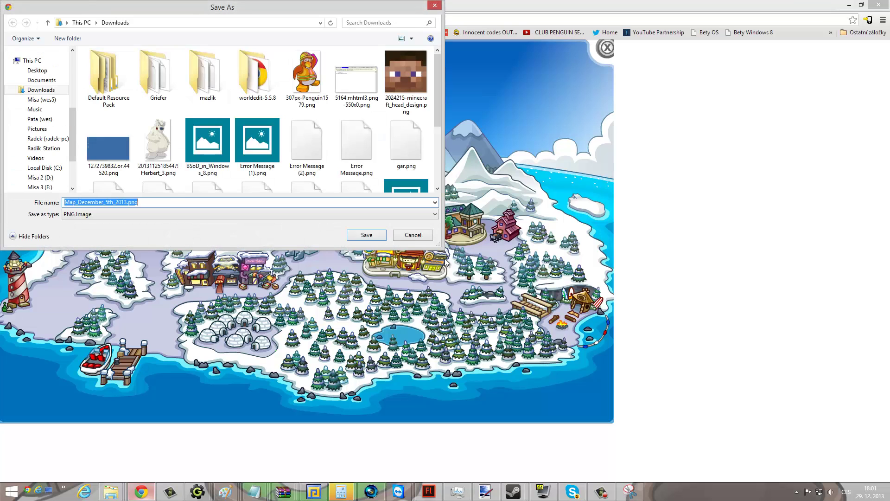
key("Return")
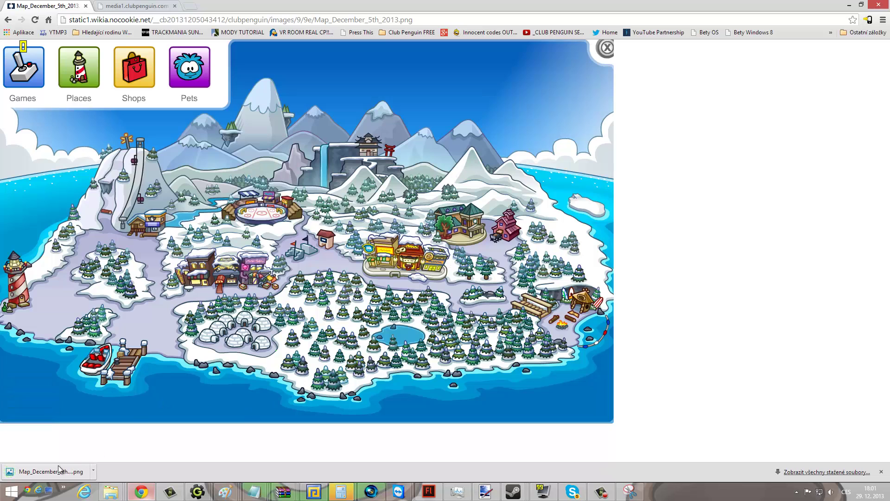
Place the downloaded map on the Background layer at frame 78 in Flash and enlarge it to about 1564 × 978 px, covering the stage.
left_click_drag(432, 497, 360, 242)
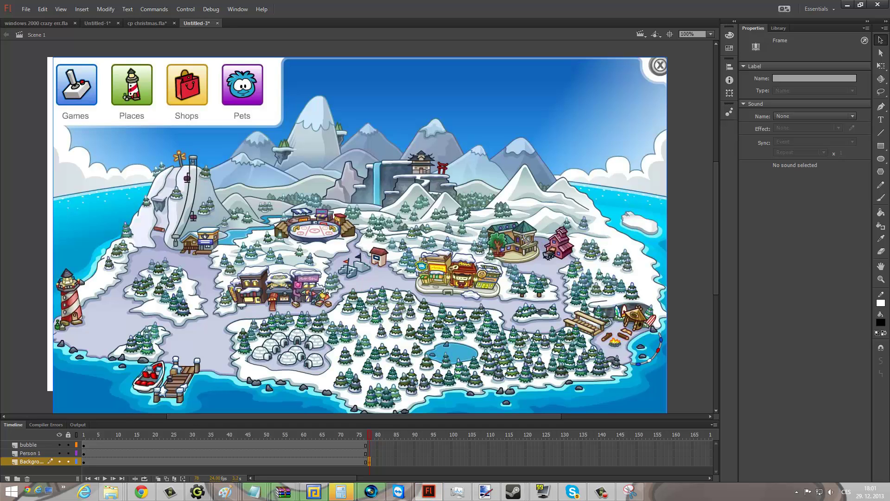
left_click_drag(528, 240, 513, 198)
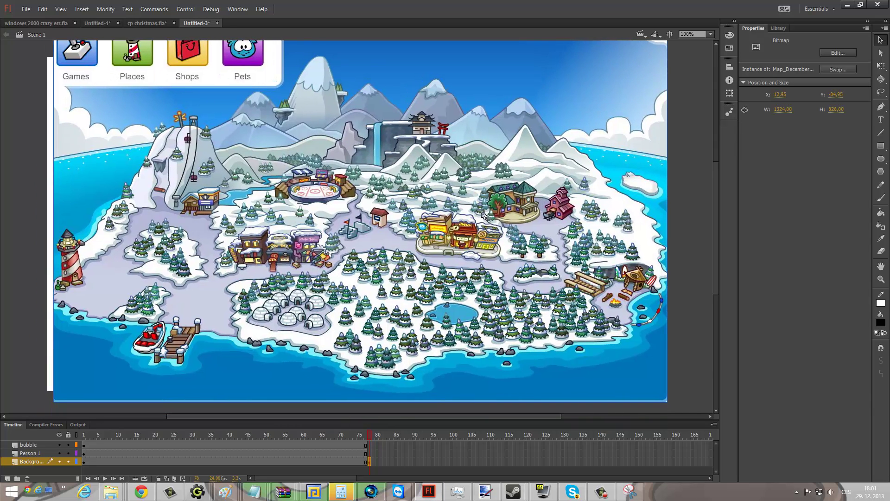
left_click(881, 65)
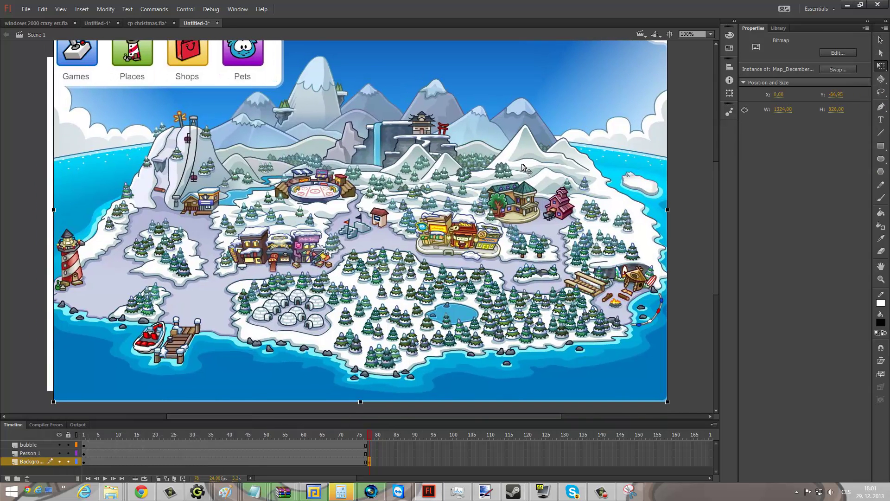
left_click_drag(663, 46, 681, 51)
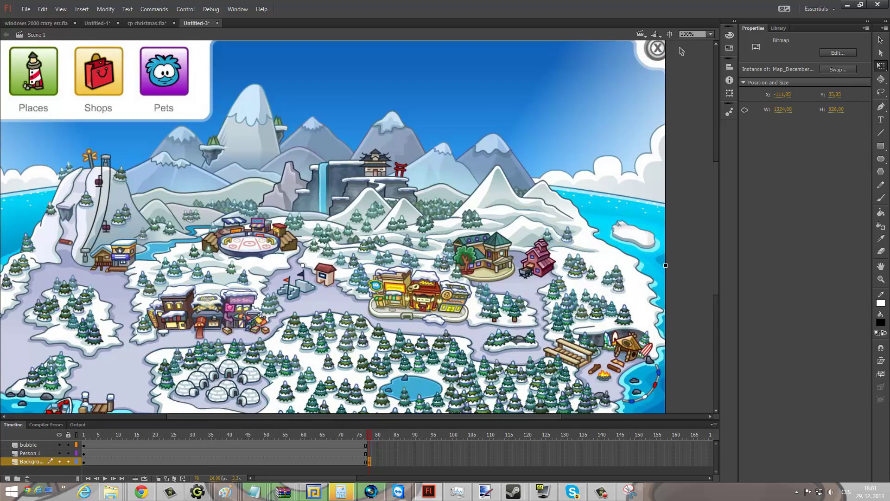
left_click_drag(438, 211, 510, 174)
right_click(510, 174)
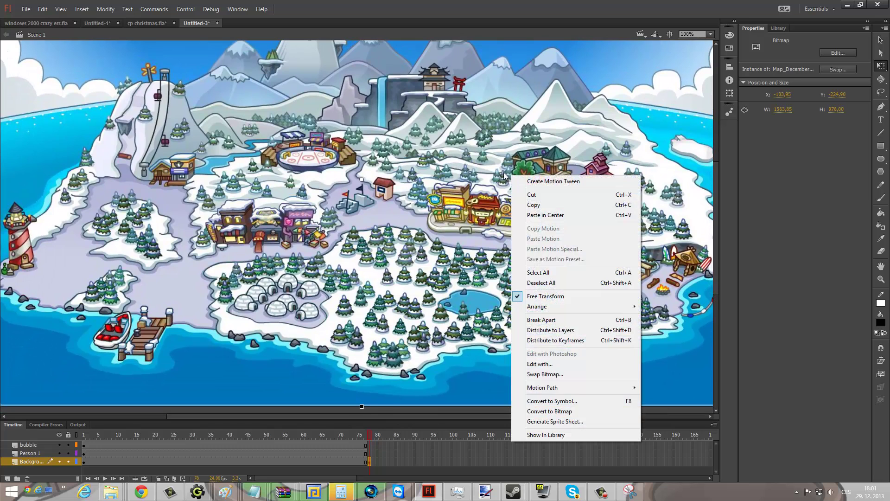
left_click(503, 138)
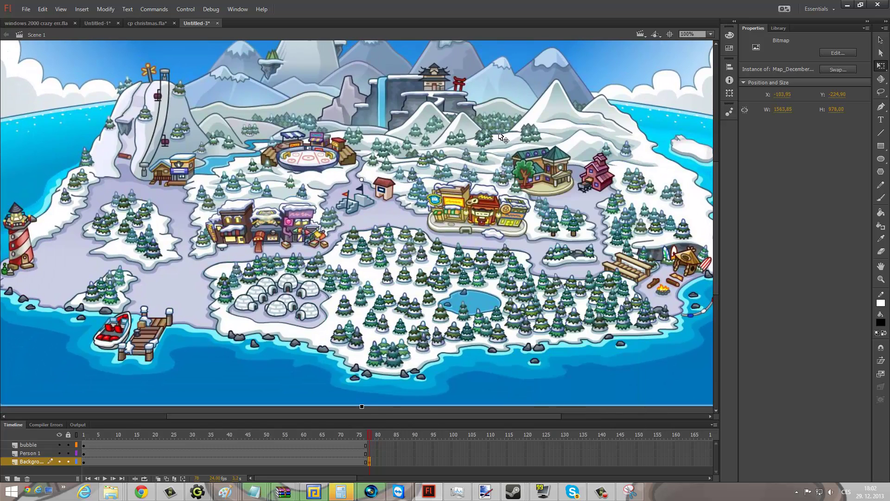
Extend the island map on the Background layer to frame 126.
right_click(672, 462)
left_click(546, 463)
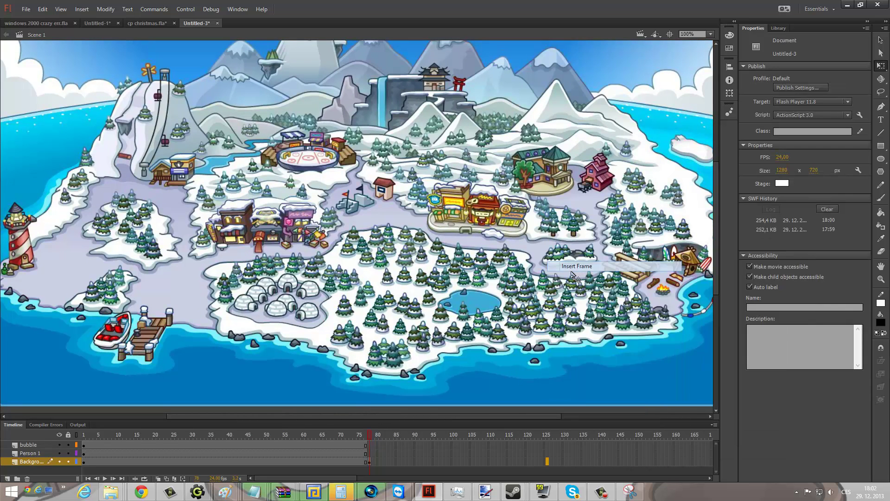
key("F5")
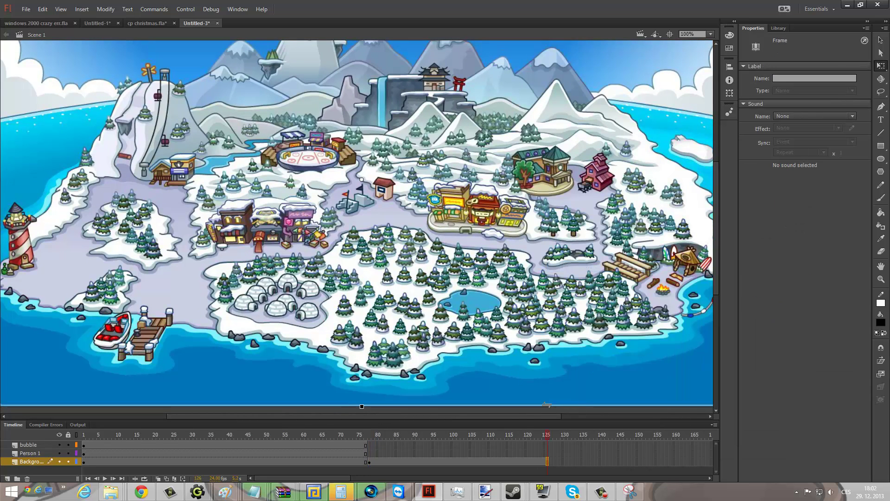
left_click(370, 434)
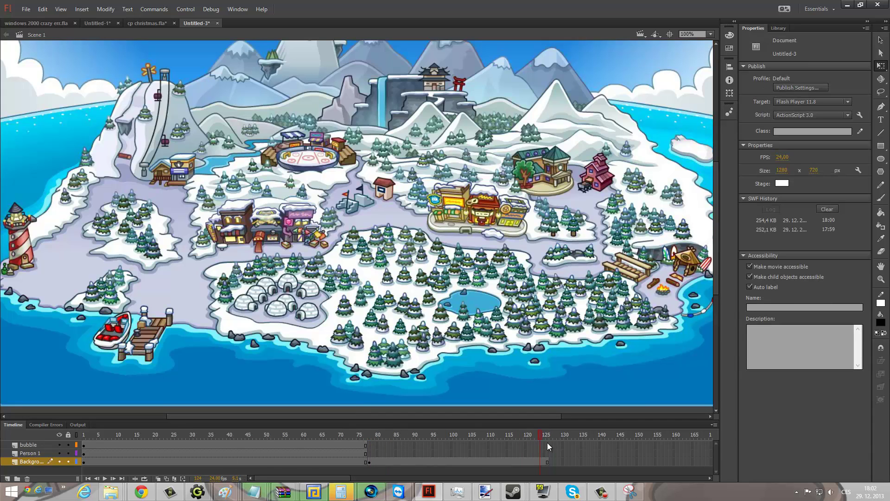
Create a motion tween on the map, converting the bitmap to a symbol.
right_click(452, 233)
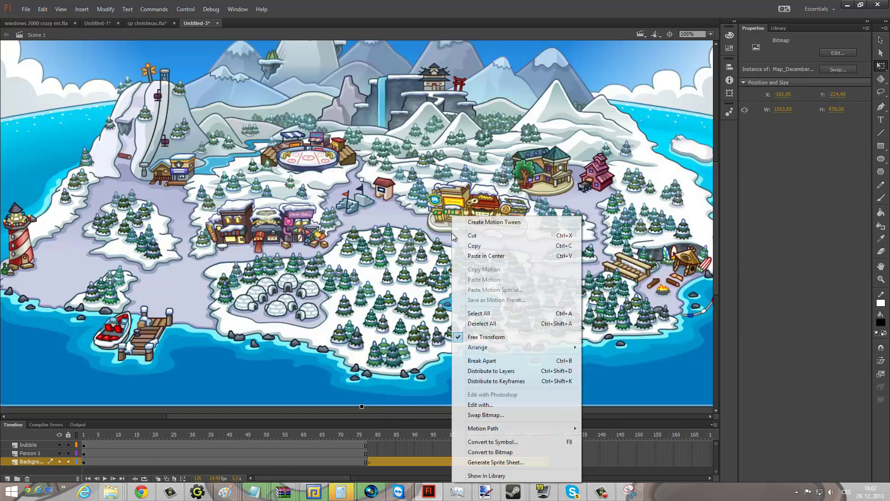
left_click(483, 221)
left_click(485, 263)
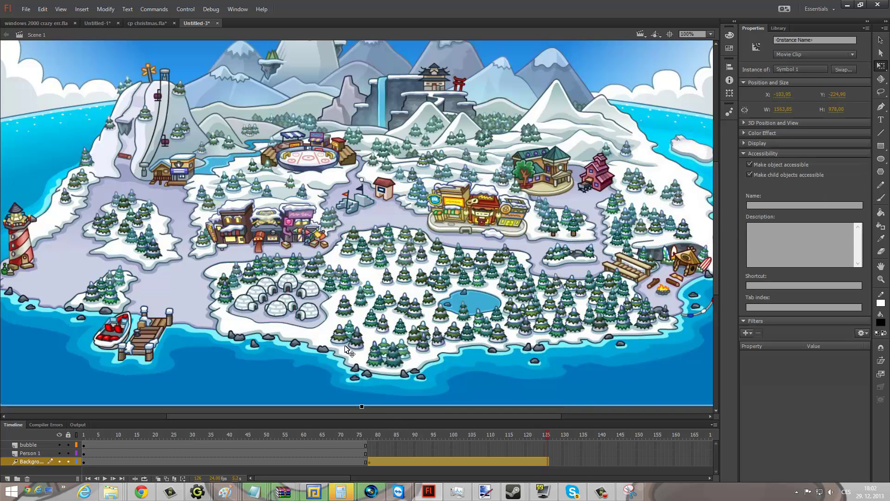
Enlarge the map at frame 126 to about 4850 × 3033 px, framing the town shops on the stage, and test the movie.
left_click_drag(388, 325, 456, 304)
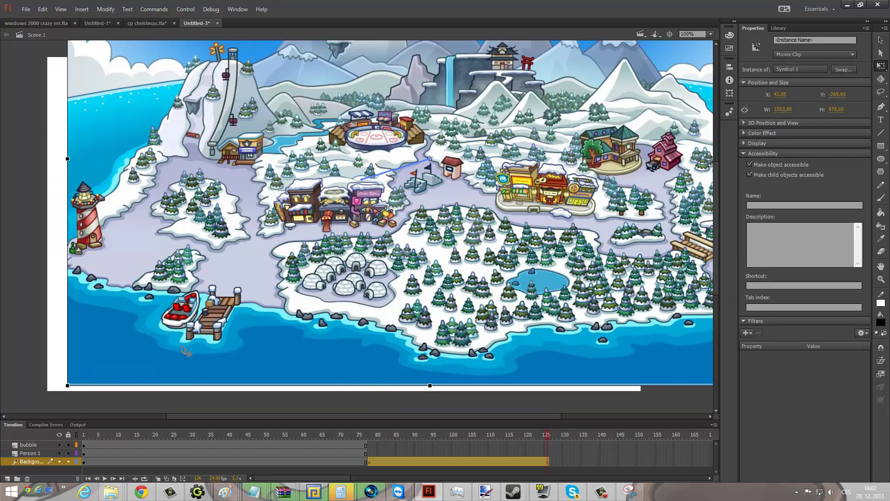
left_click_drag(51, 406, 21, 439)
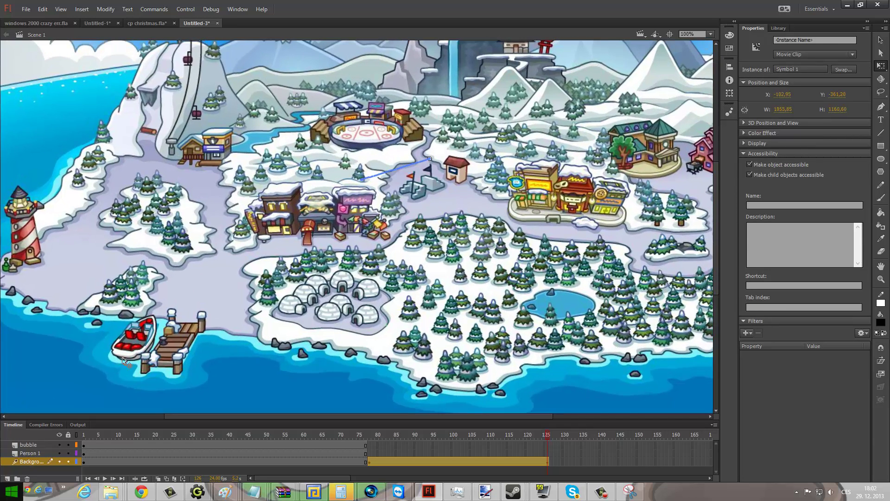
left_click_drag(134, 300, 315, 127)
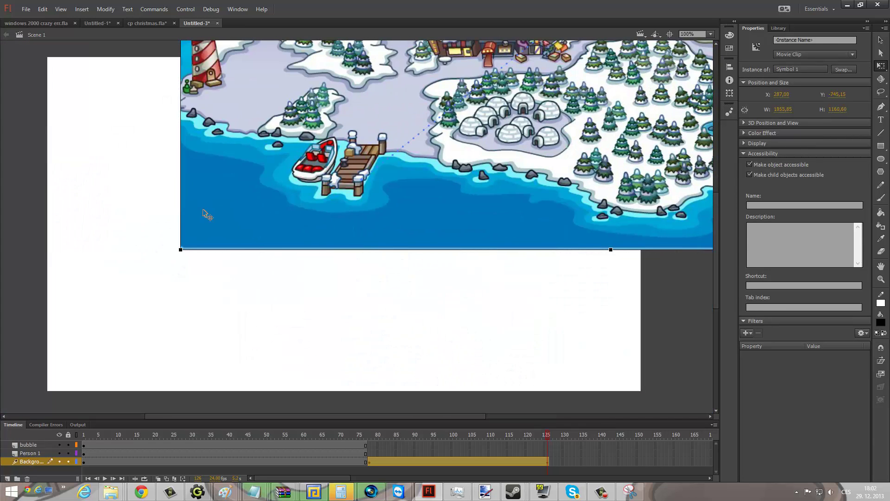
left_click_drag(180, 250, 37, 392)
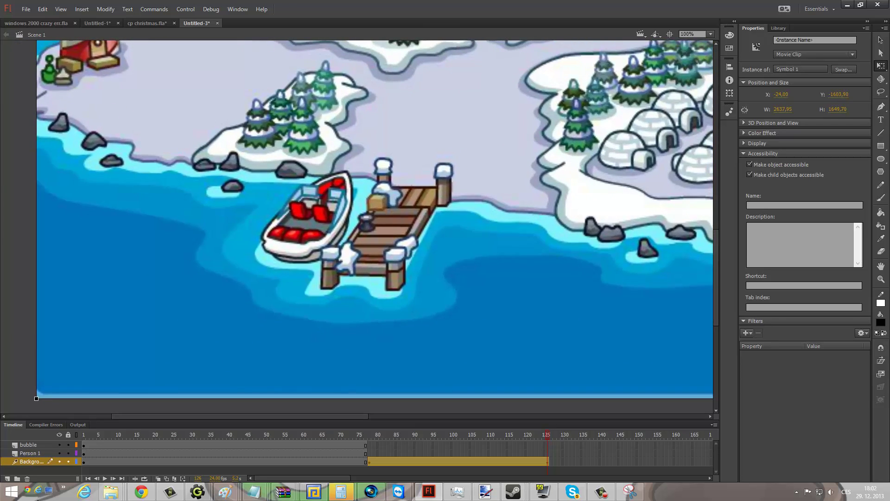
left_click_drag(122, 263, 229, 151)
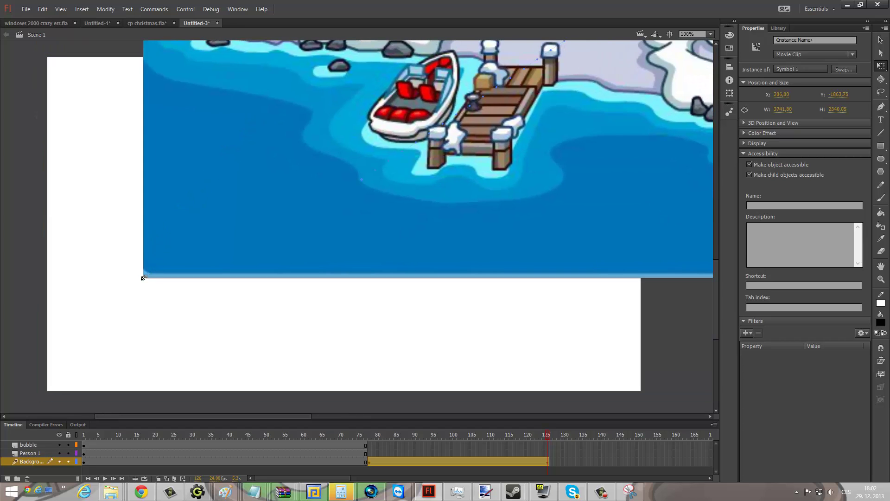
left_click_drag(142, 278, 1, 369)
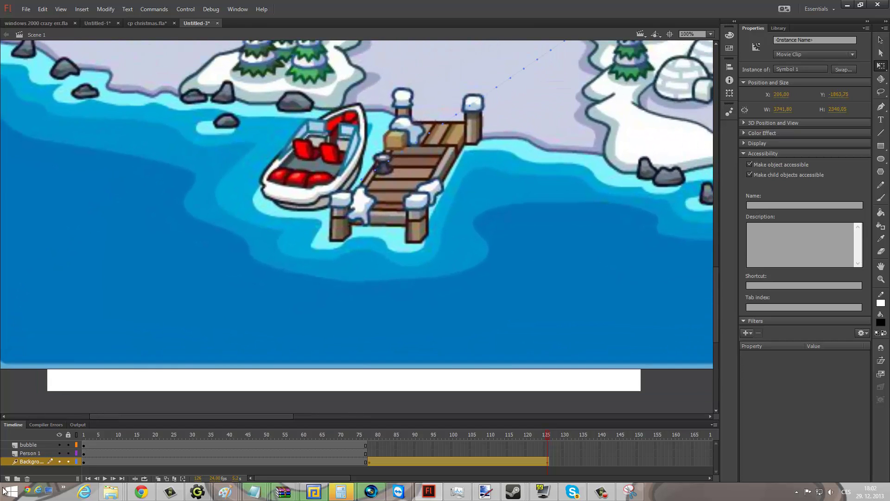
mouse_move(89, 302)
left_mouse_down()
mouse_move(294, 175)
mouse_move(212, 229)
mouse_move(113, 332)
mouse_move(86, 307)
left_mouse_up()
left_click_drag(652, 103, 288, 430)
left_click_drag(444, 90, 278, 229)
key("ctrl+Return")
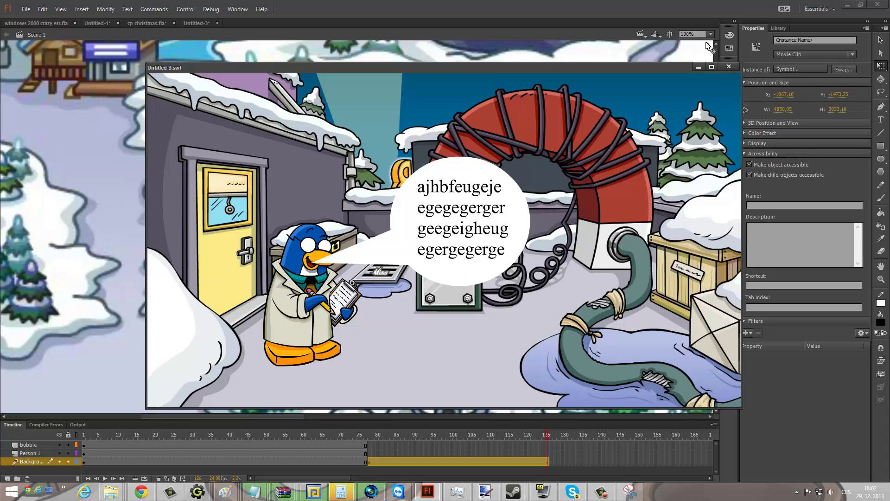
left_click(728, 67)
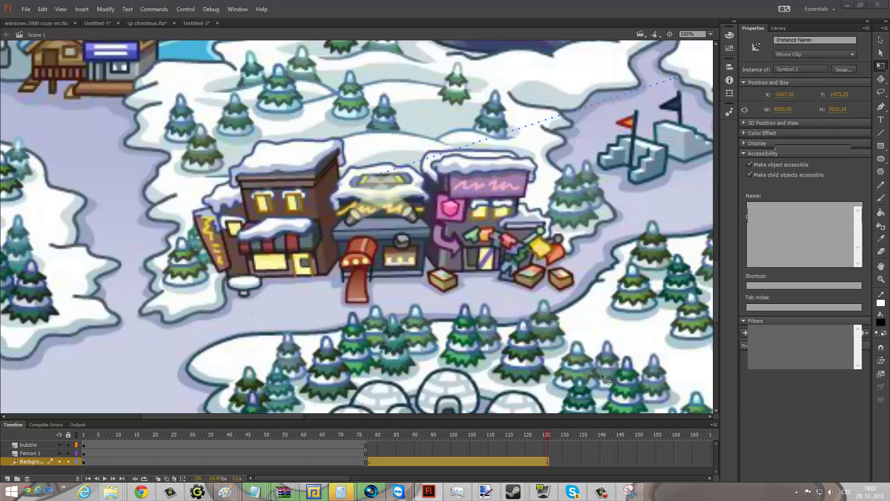
Insert a blank keyframe at frame 127 on the Background layer and add the text "The End" near the stage's upper edge.
right_click(551, 461)
left_click(578, 277)
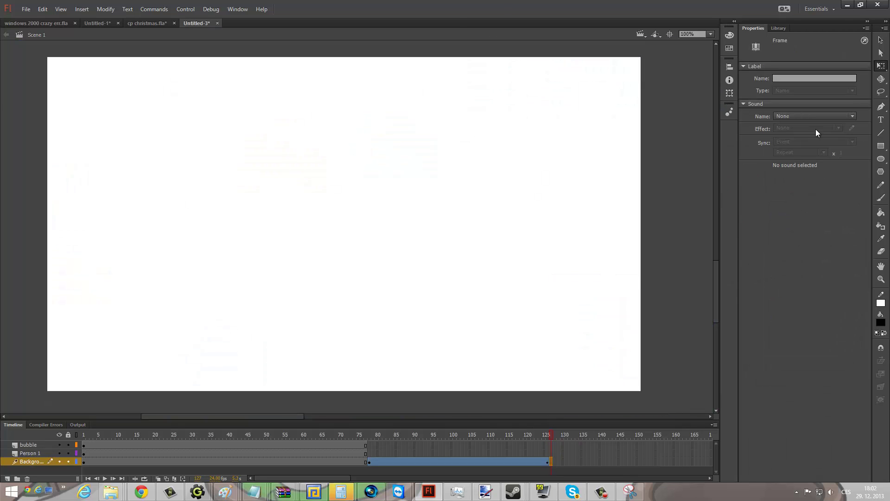
left_click(880, 120)
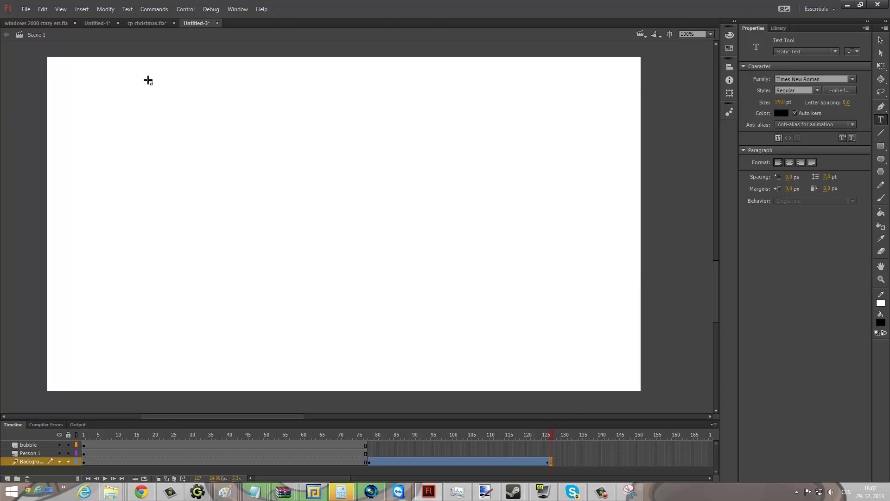
left_click_drag(82, 81, 505, 101)
type("The End")
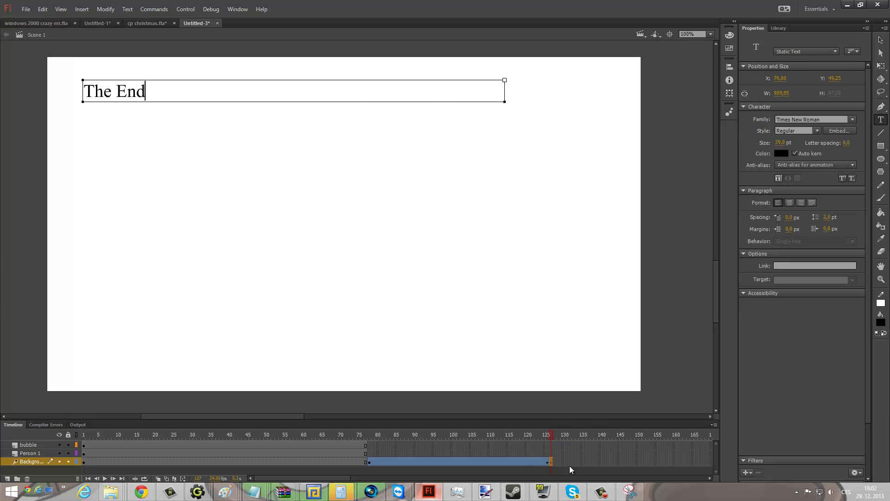
key("Escape")
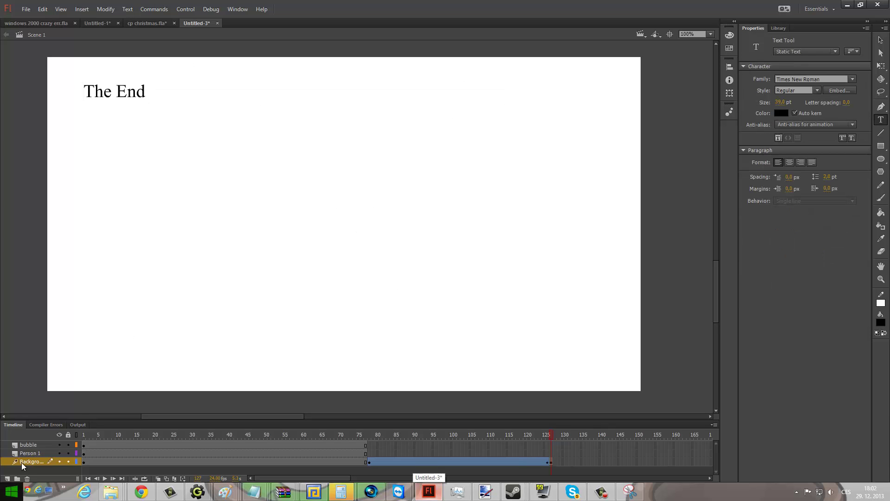
left_click(37, 454)
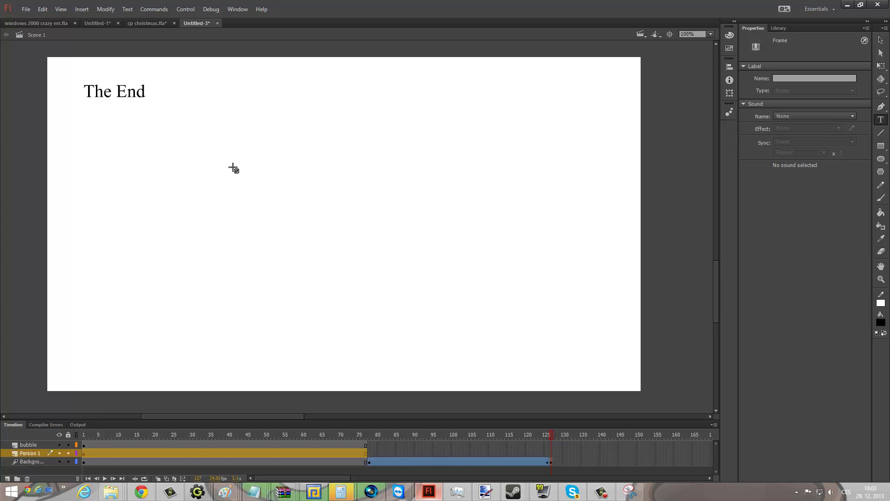
left_click(252, 166)
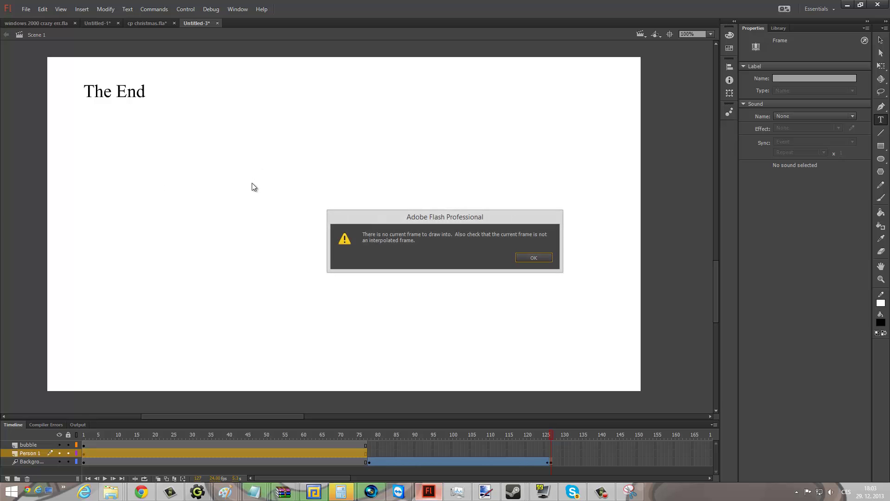
left_click(532, 258)
left_click(368, 462)
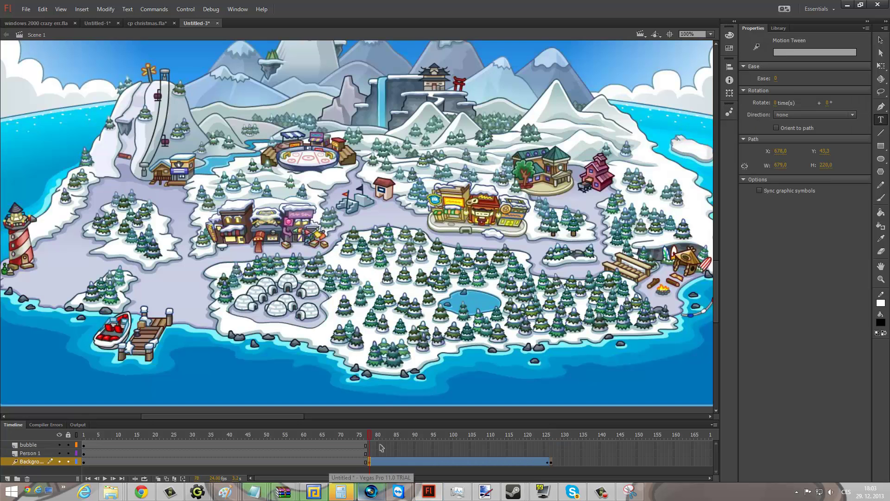
Add a second text line at frame 127 reading "Made by YOU!!!! YOU MADE IT NOT ME!!!".
left_click(551, 462)
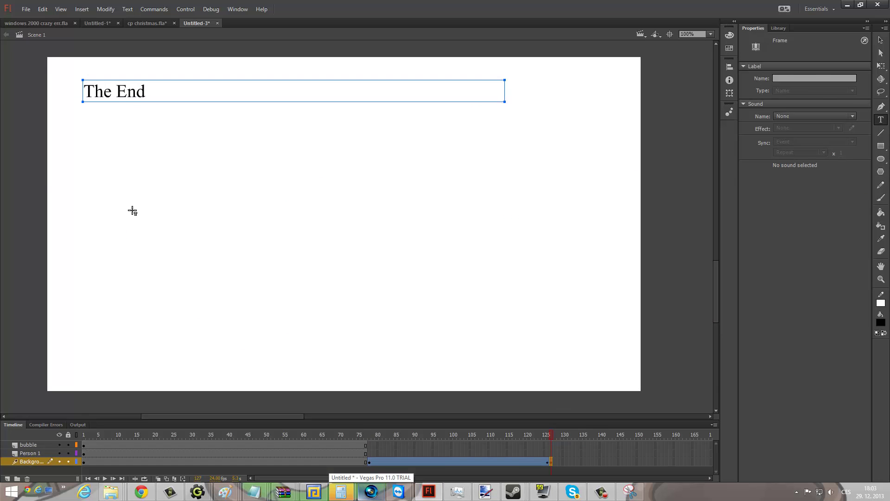
left_click_drag(166, 201, 556, 185)
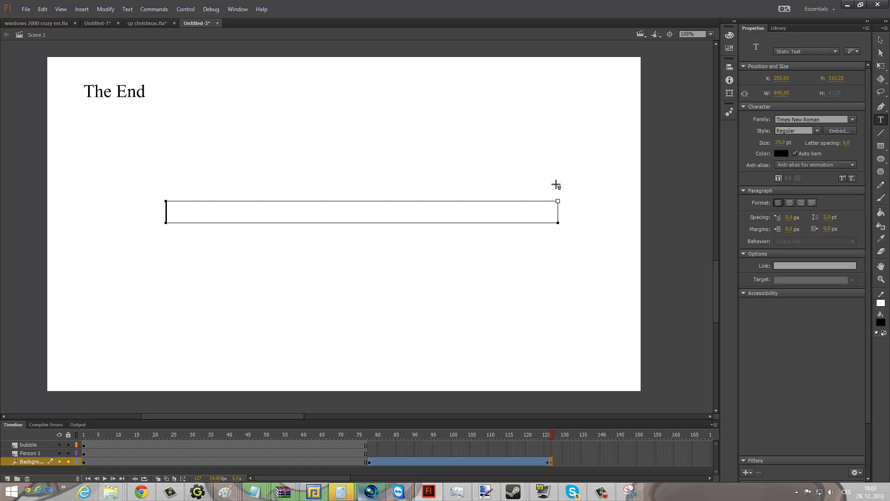
type("Made by Y")
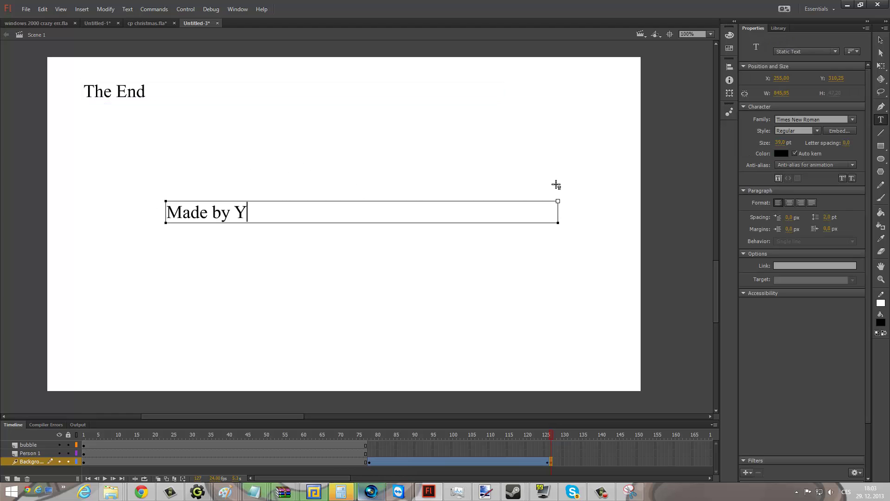
type("OUR")
key("BackSpace")
type("!!!! YOU MADE")
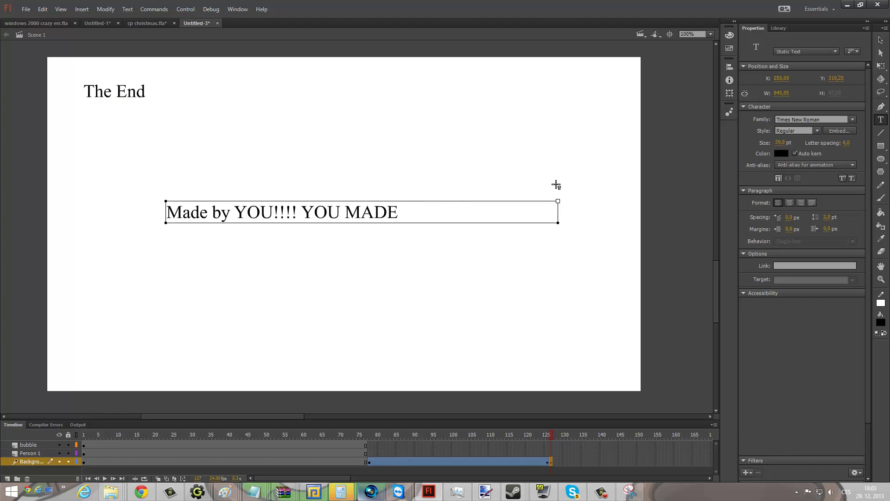
type(" IT NOT ME!!!")
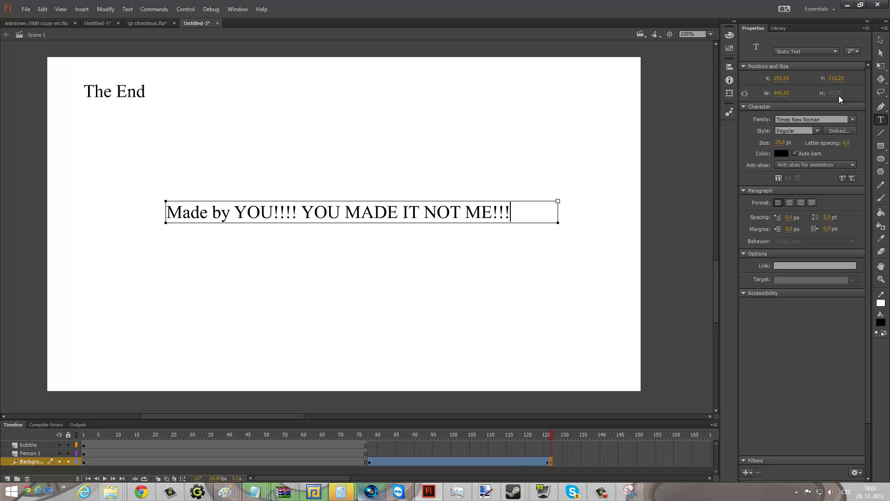
Reposition "The End" at about X 203, Y 106 and the "Made by" line near the stage's lower edge.
left_click(880, 40)
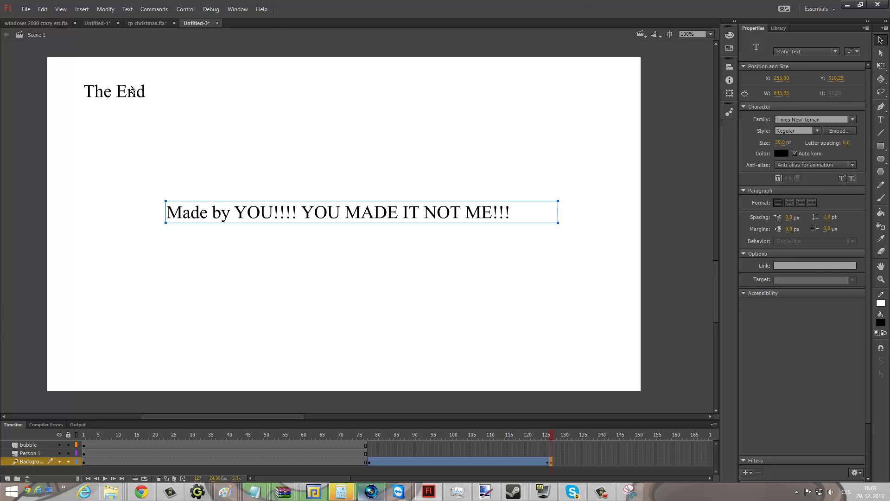
left_click_drag(131, 91, 331, 99)
left_click_drag(284, 204, 194, 358)
left_click_drag(334, 109, 70, 54)
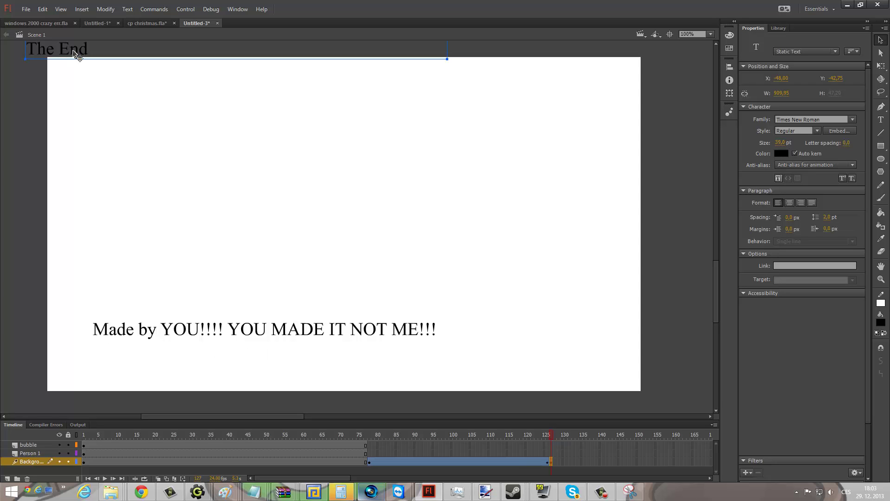
key("ctrl+z")
key("ctrl+z")
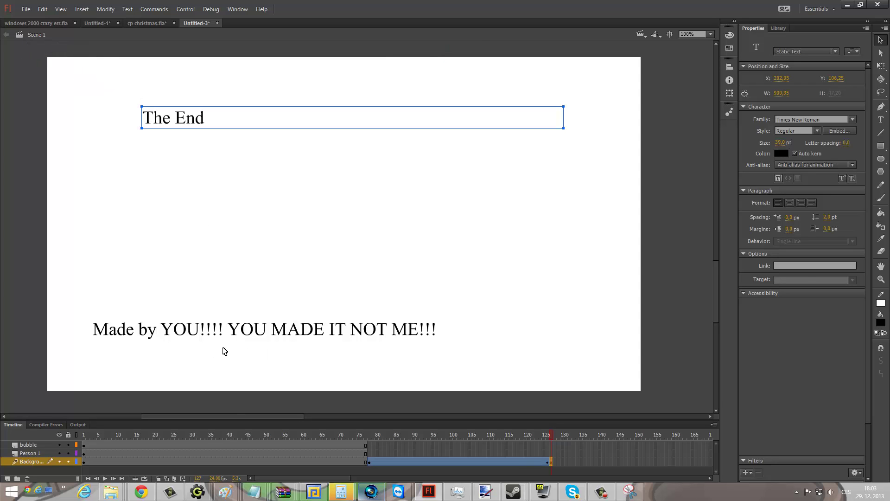
Move the "Made by" text up onto the same line directly after "The End" and test the movie.
left_click(236, 333)
left_click_drag(217, 329, 280, 178)
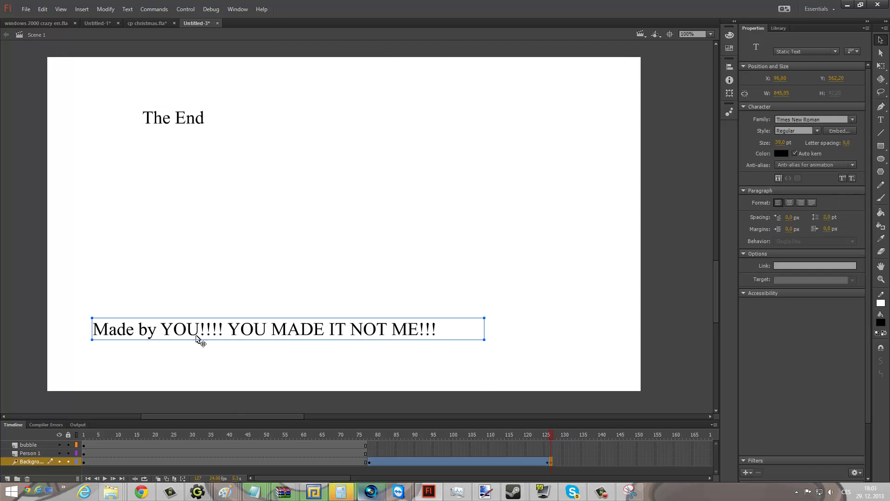
left_click_drag(199, 330, 301, 119)
left_click(309, 173)
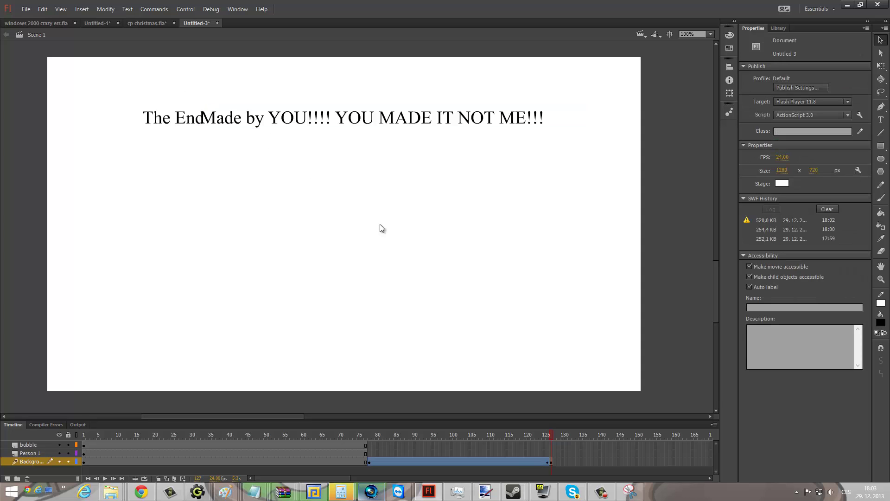
key("ctrl+Return")
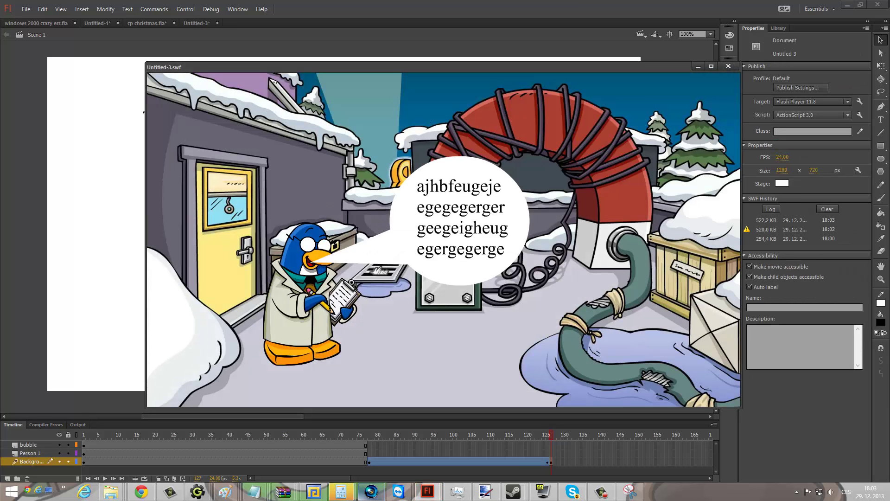
left_click(728, 66)
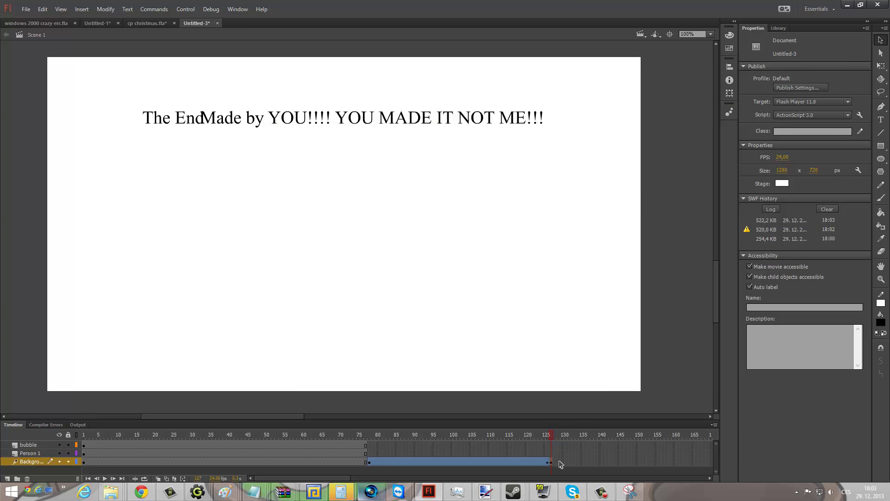
Extend the end screen on the Background layer to frame 169 and test the movie.
right_click(707, 465)
left_click(741, 265)
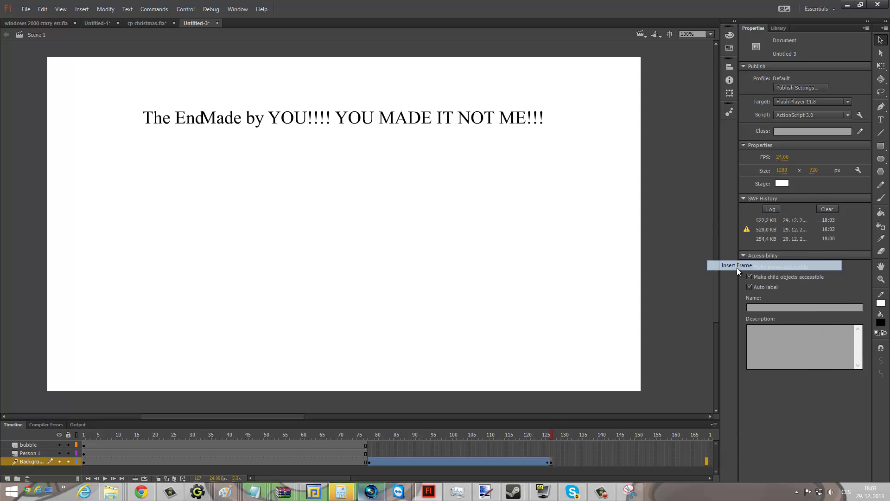
left_click(274, 221)
key("ctrl+Return")
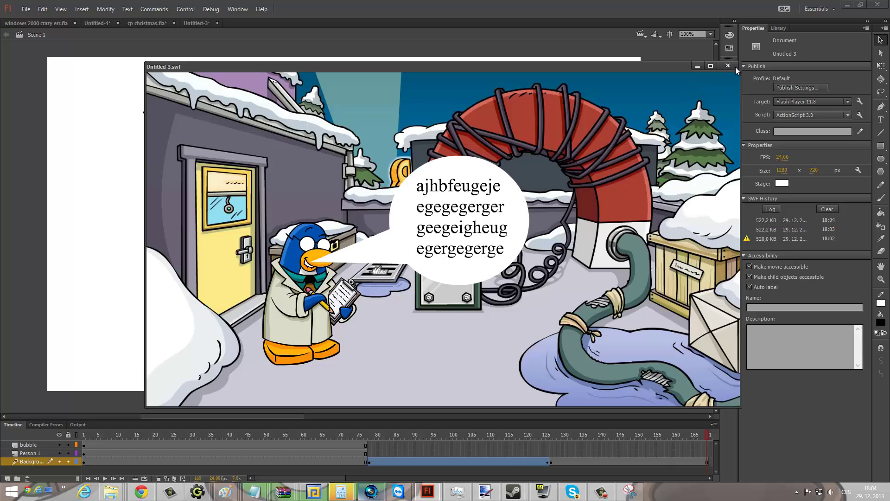
left_click(727, 66)
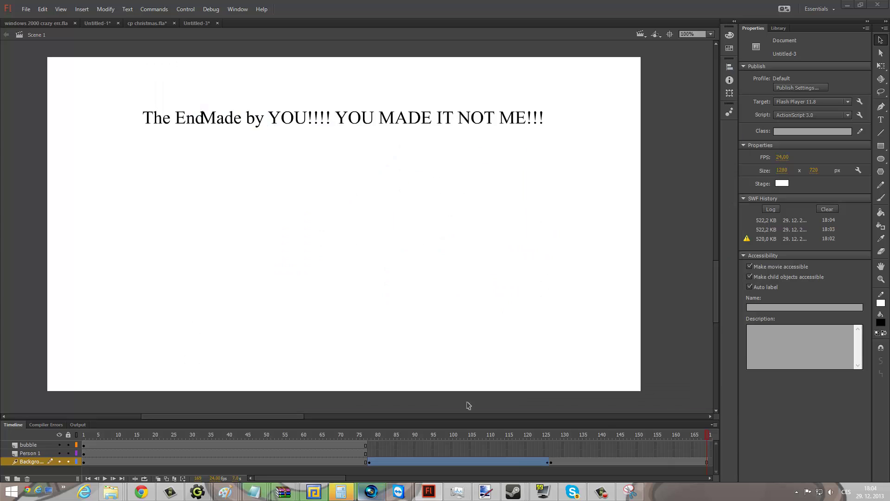
Extend the end screen on the Background layer to frame 835 and test the movie.
scroll(313, 469, "right", 3)
left_click_drag(342, 477, 715, 496)
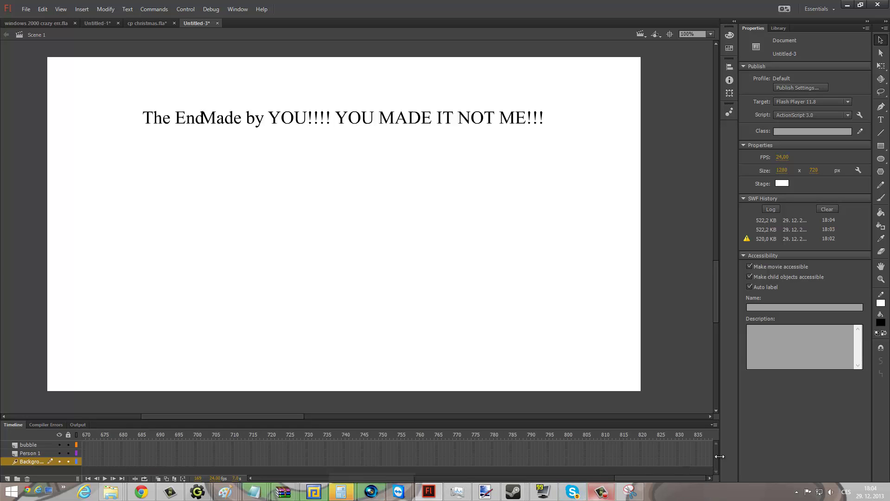
right_click(696, 462)
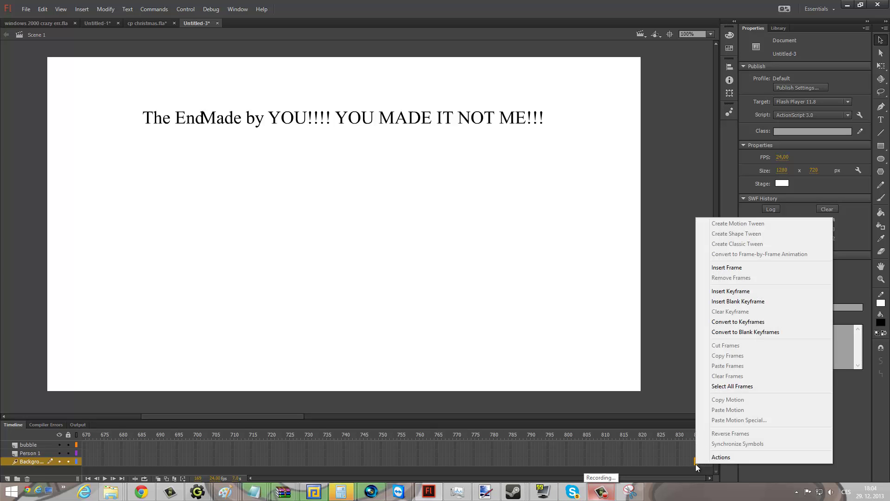
left_click(724, 268)
left_click(485, 257)
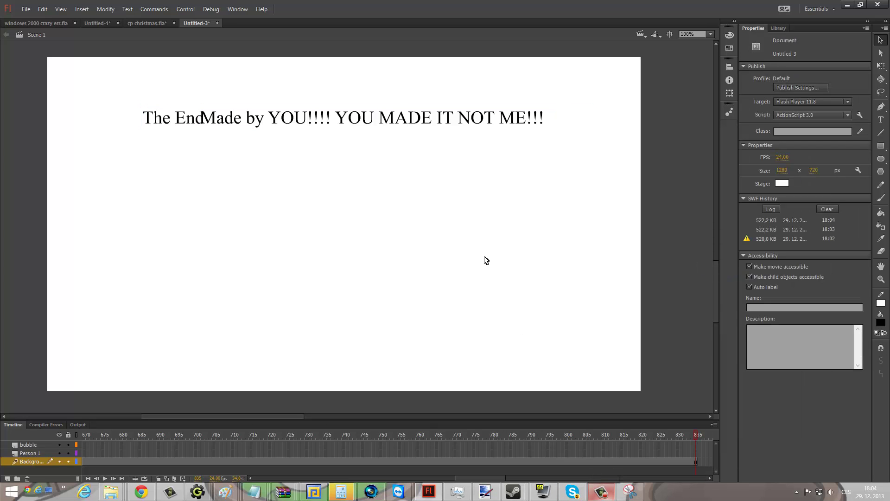
key("ctrl+Return")
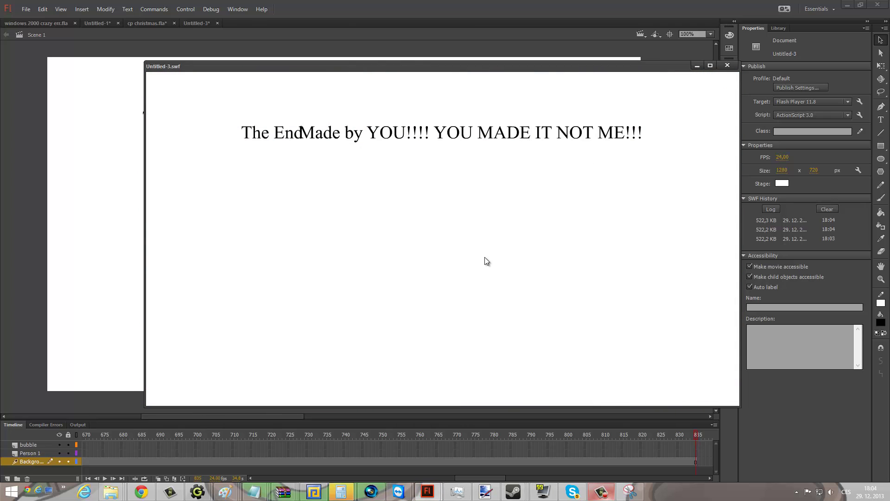
left_click(728, 66)
Export the animation as the 1280 × 720 video Untitled-3.mov with conversion in Adobe Media Encoder.
left_click(26, 10)
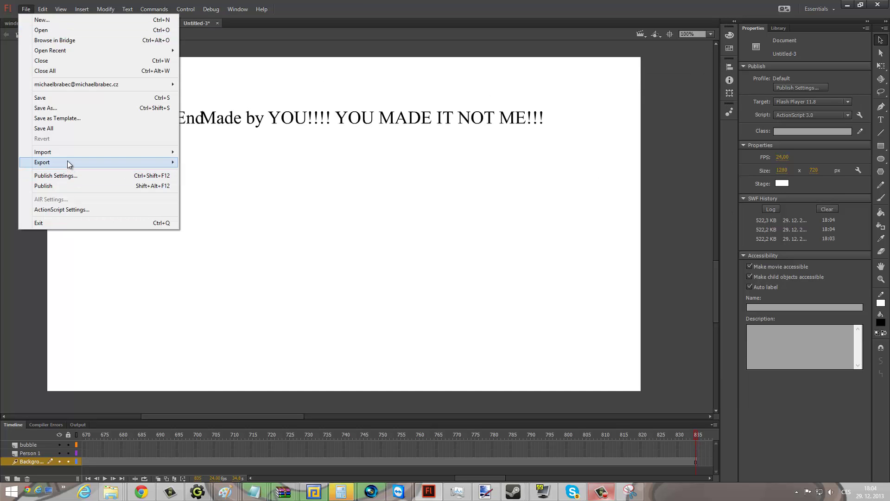
mouse_move(69, 163)
left_click(215, 183)
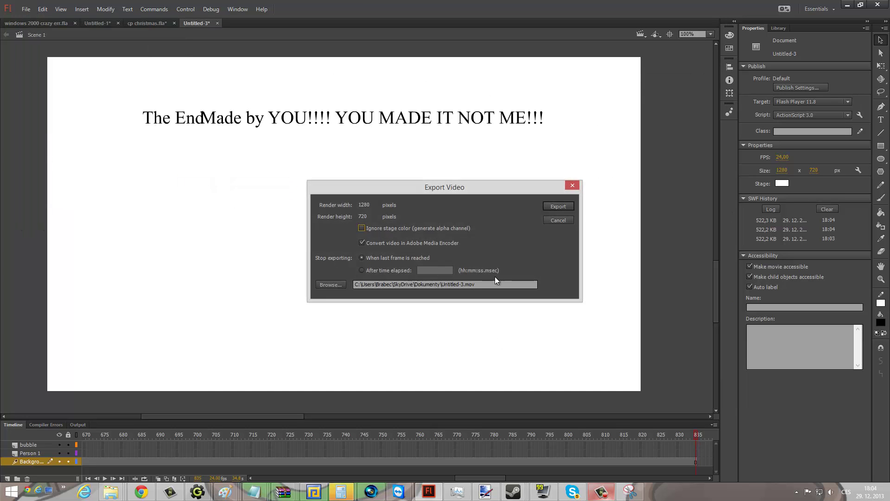
left_click(551, 205)
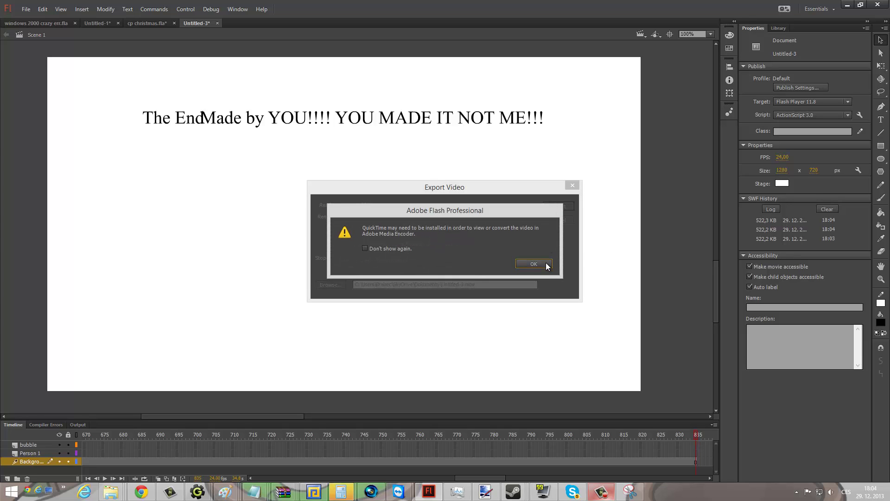
left_click(546, 263)
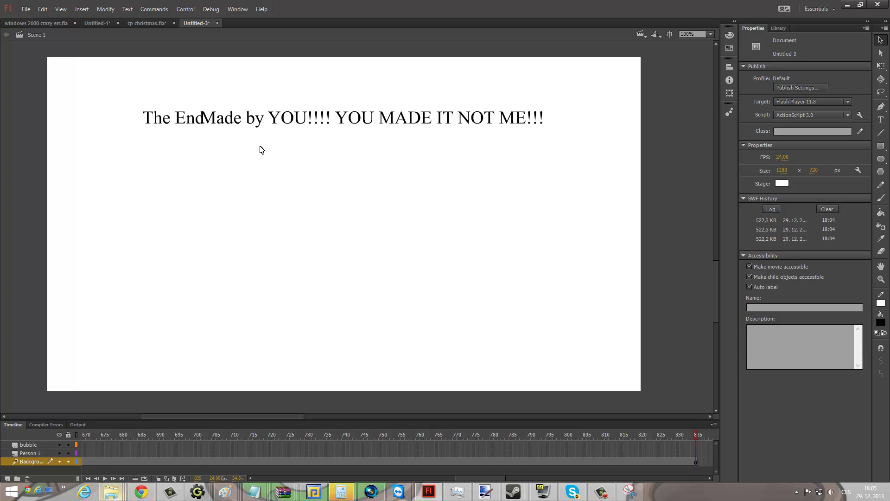
left_click_drag(106, 187, 589, 67)
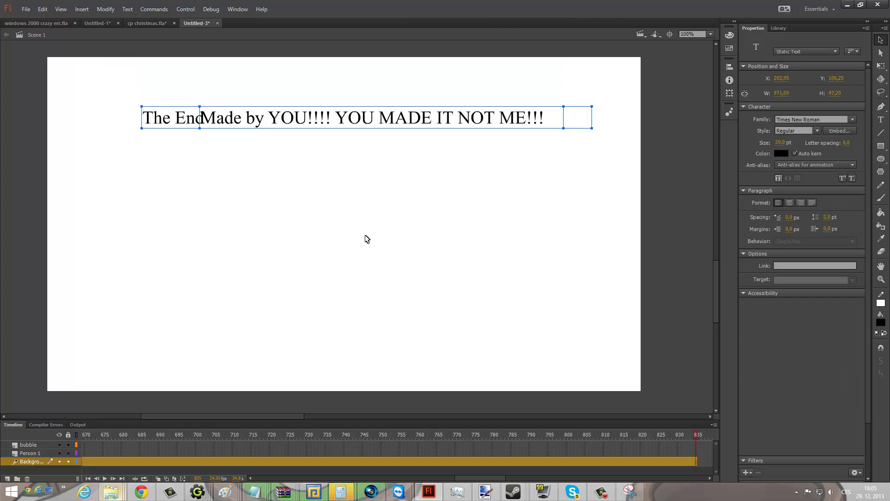
left_click(361, 237)
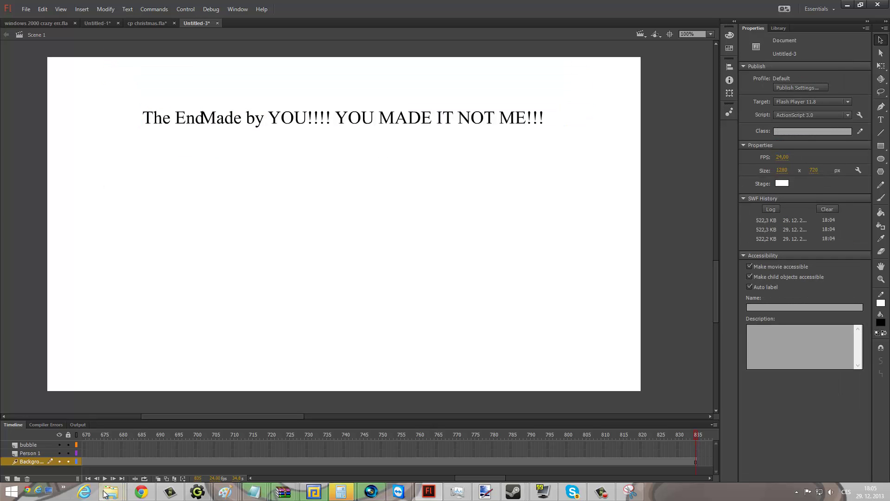
mouse_move(111, 492)
mouse_move(410, 459)
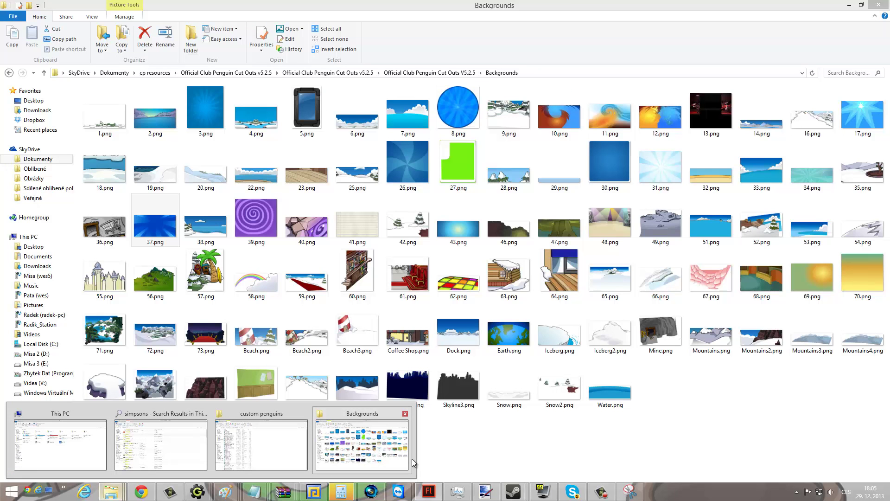
left_click(393, 453)
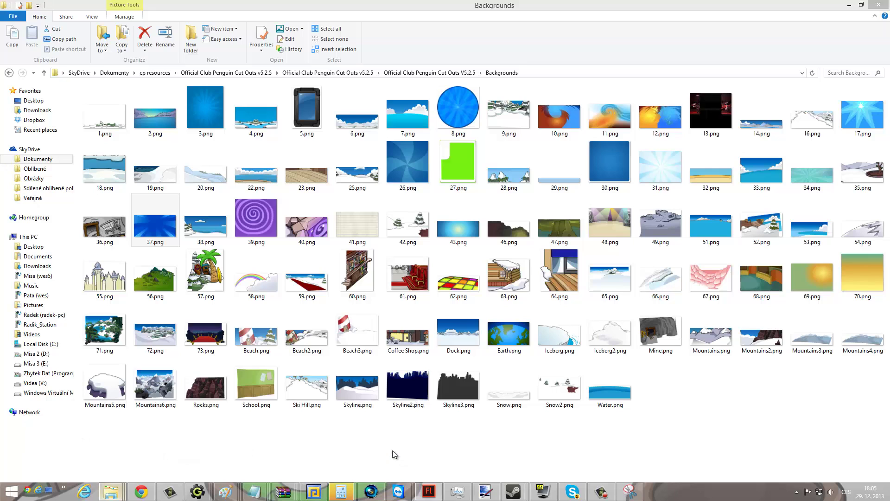
left_click(278, 230)
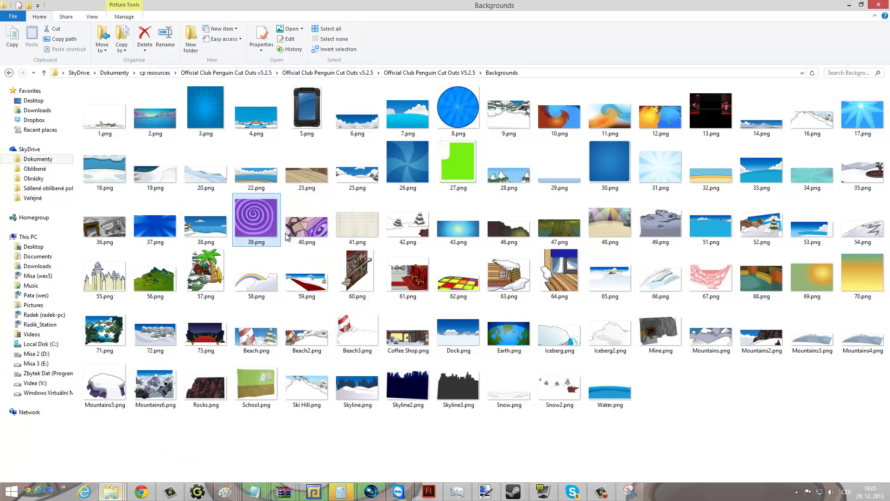
left_click(374, 457)
left_click(428, 493)
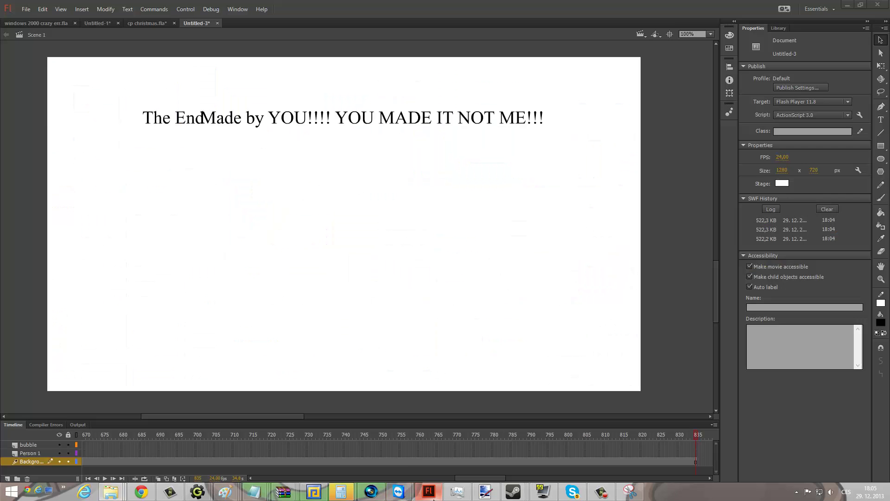
Save the document in the Dokumenty folder as "sample movie for video" in Flash Document format.
left_click(28, 10)
left_click(71, 99)
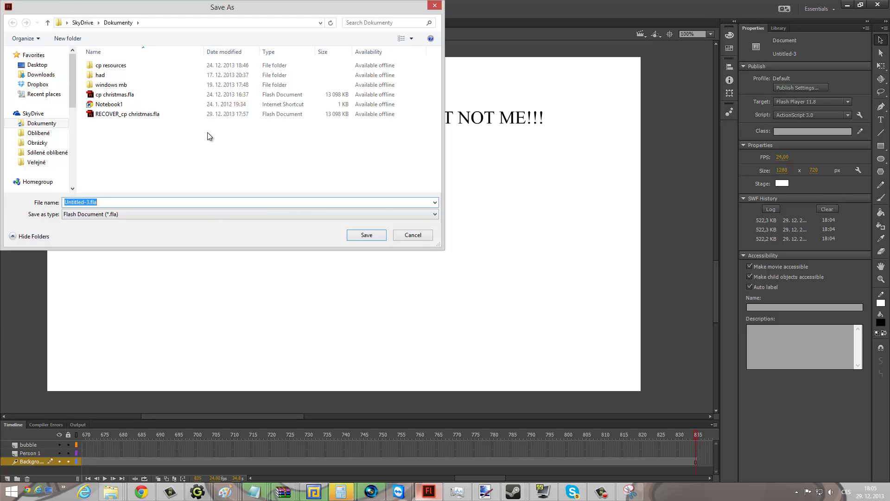
type("sample om")
type("vie for video")
key("Return")
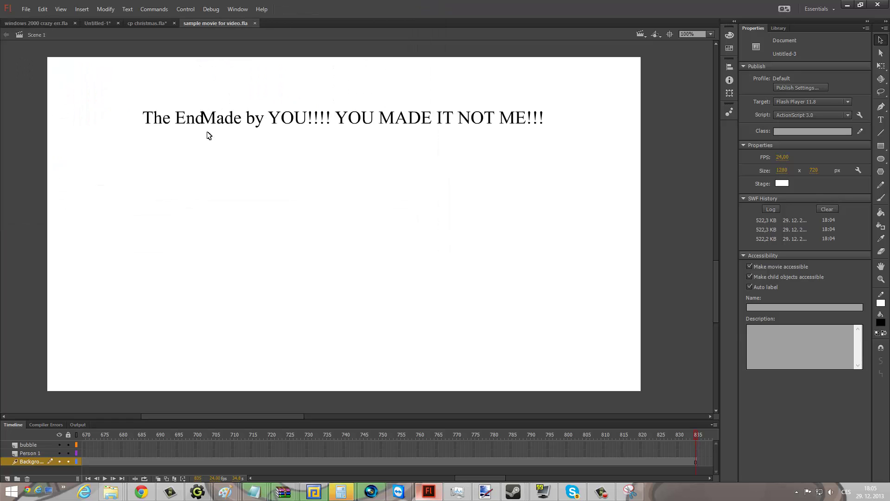
left_click(23, 10)
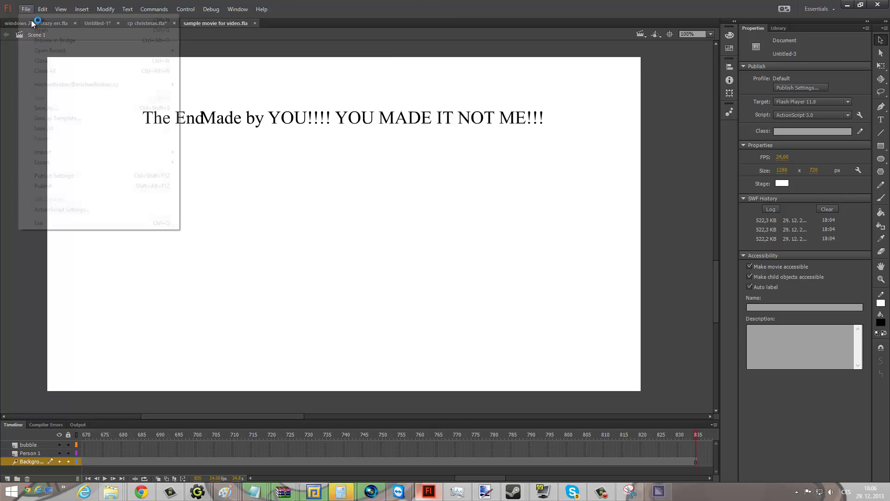
left_click(32, 20)
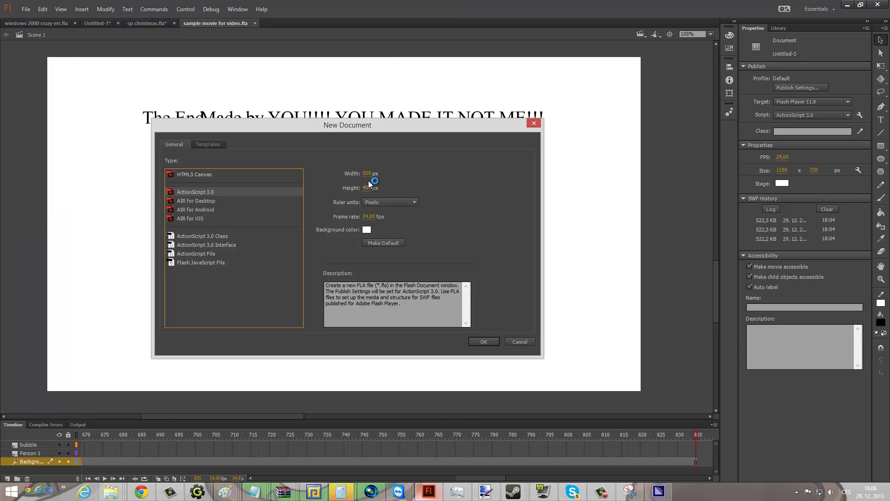
left_click(520, 341)
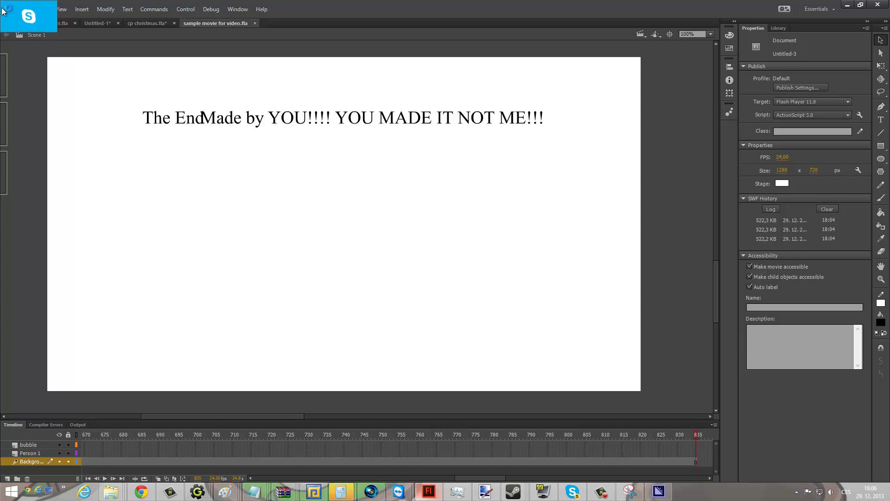
left_click(31, 10)
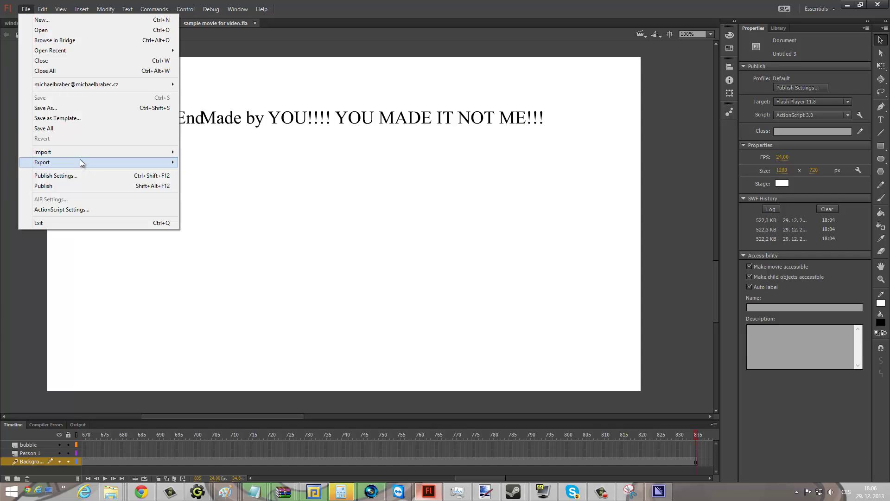
left_click(91, 179)
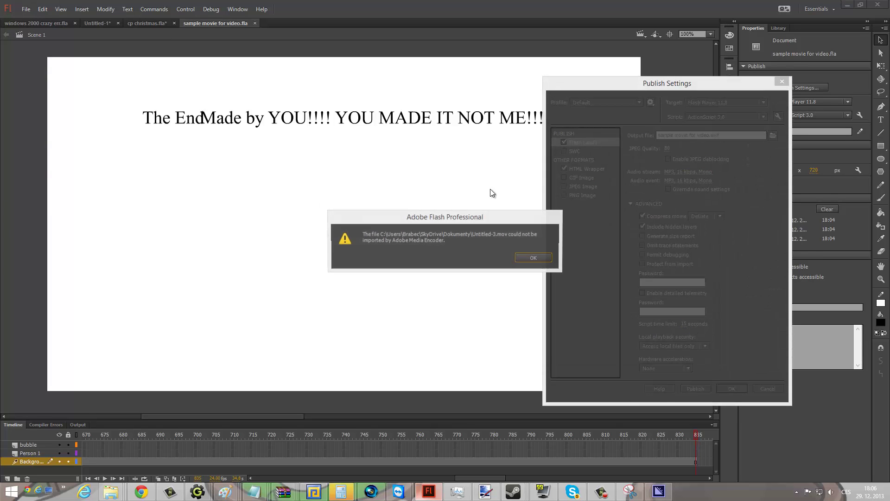
left_click(538, 257)
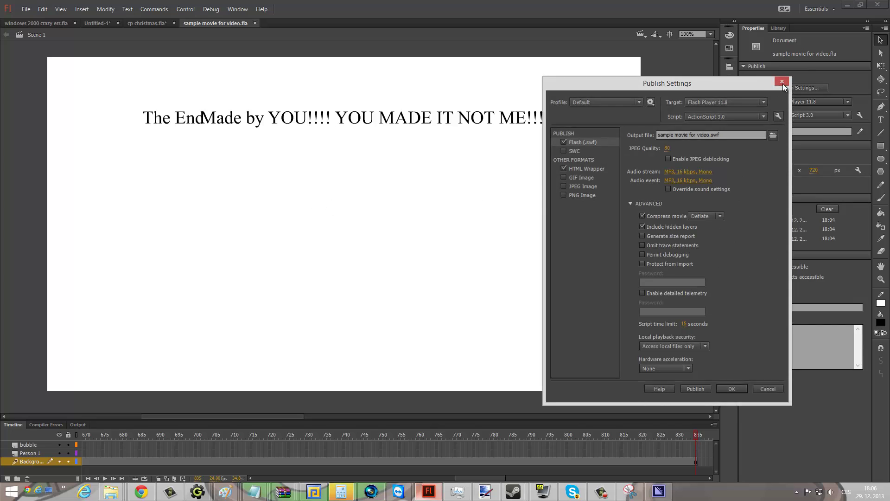
left_click(782, 82)
Publish the movie as a SWF with an HTML wrapper and review its publish settings.
left_click(25, 9)
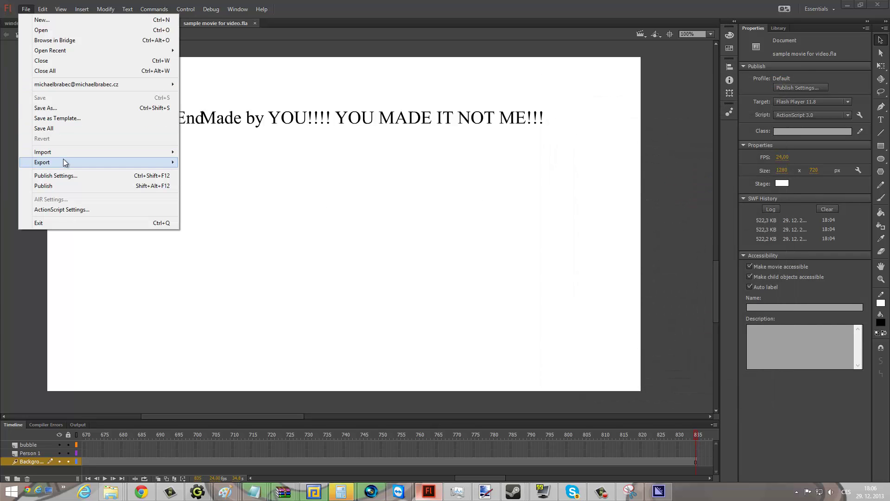
left_click(104, 185)
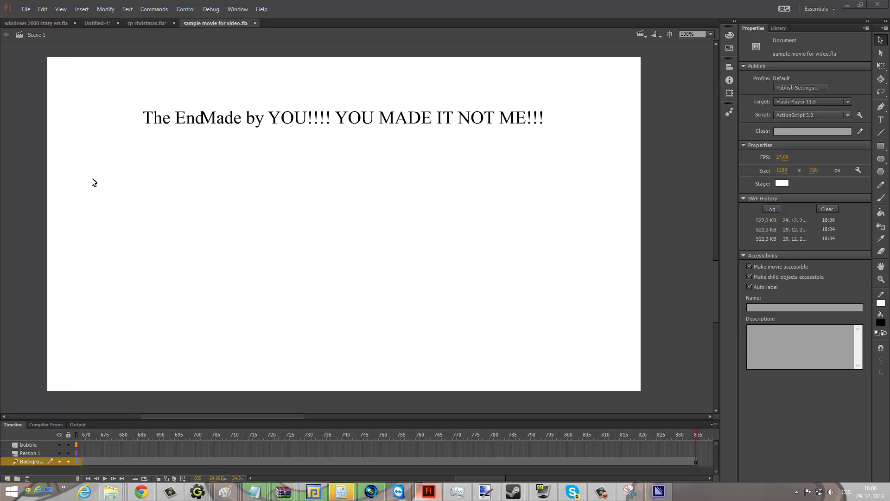
key("alt+f")
left_click(52, 176)
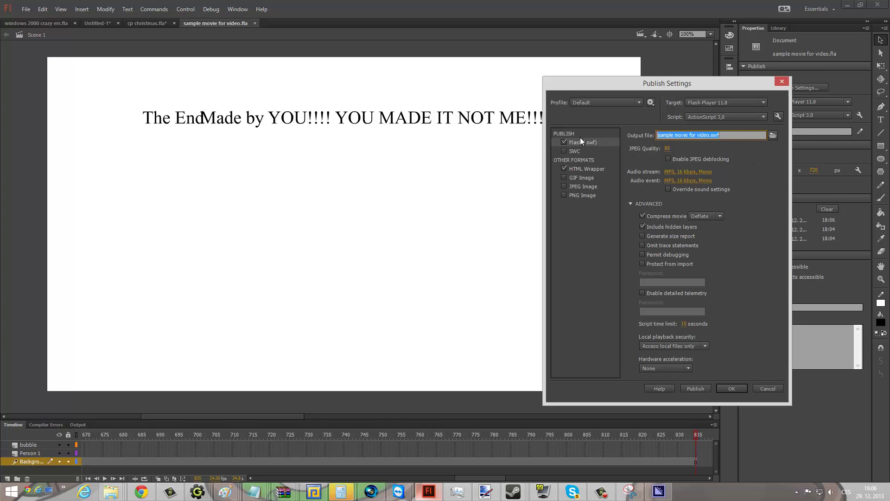
left_click(781, 82)
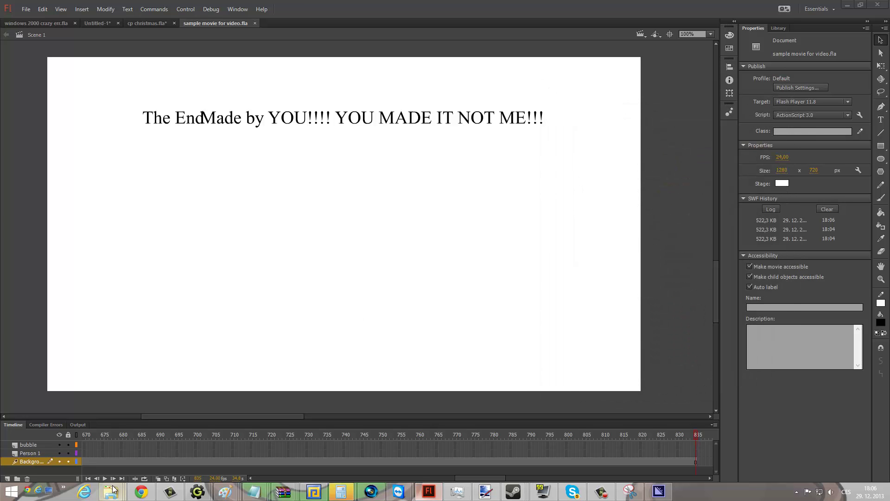
Switch to File Explorer and locate the published sample movie files in the Dokumenty folder.
mouse_move(112, 489)
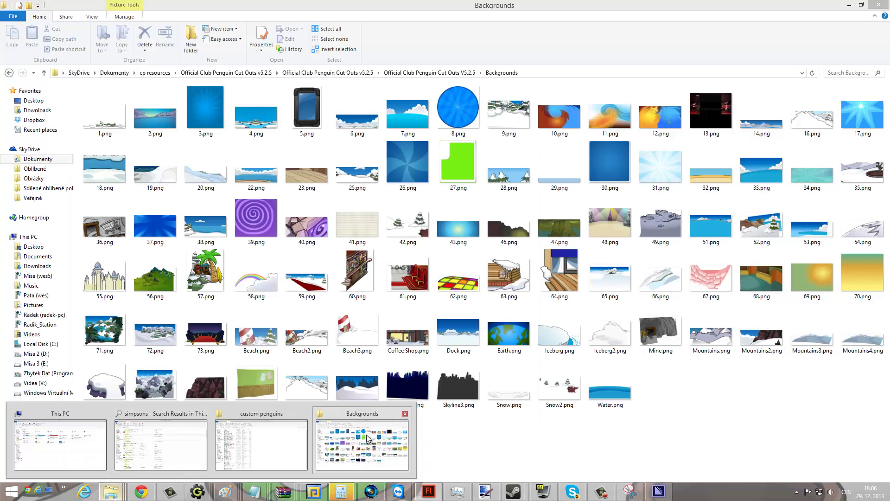
left_click(360, 438)
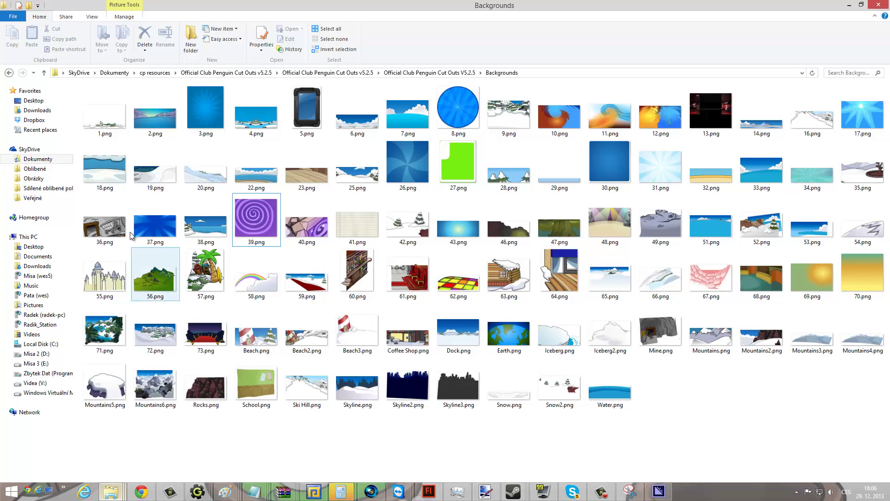
left_click(38, 158)
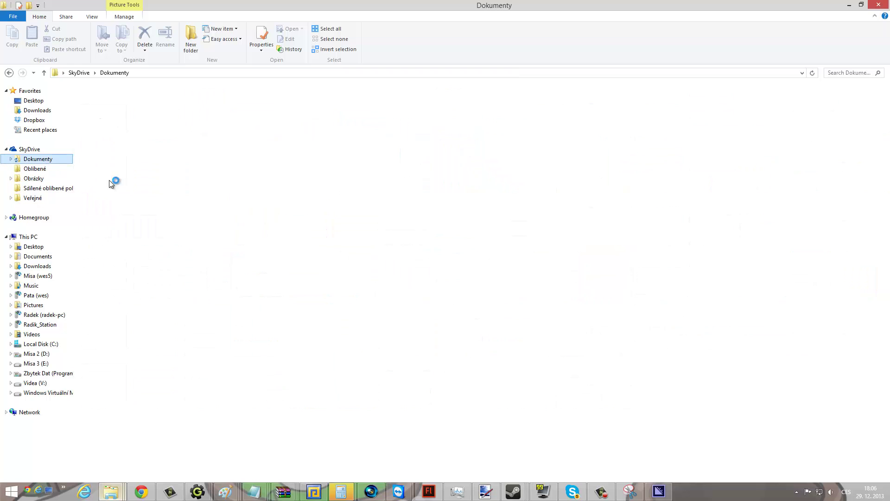
left_click(176, 237)
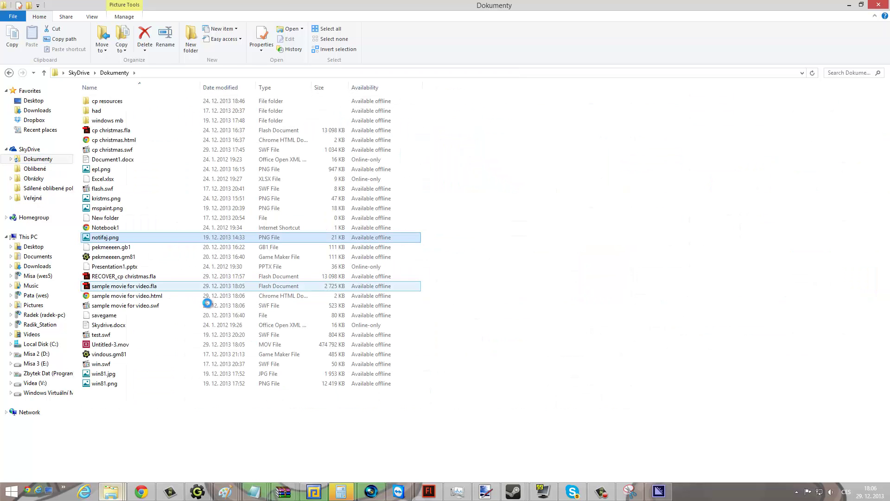
left_click(207, 285)
left_click(208, 297)
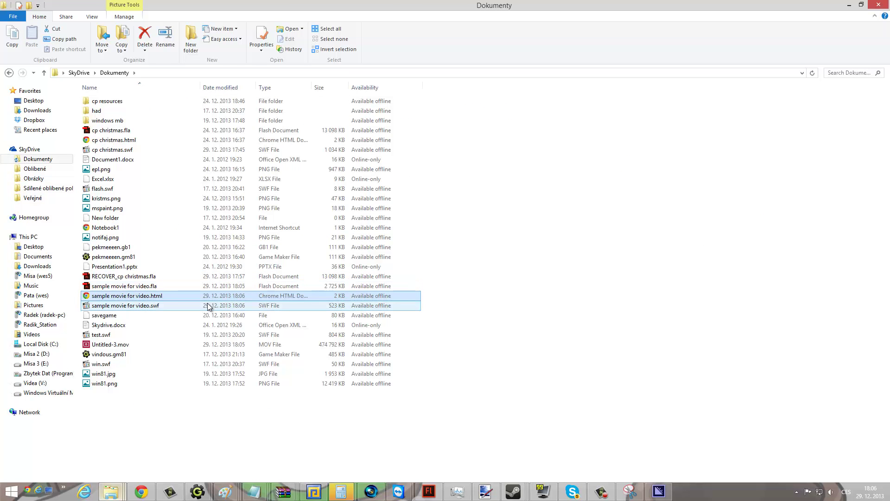
Open "sample movie for video.swf" with Adobe Flash Player 11.8 r800.
left_click(130, 304)
key("shift+Down")
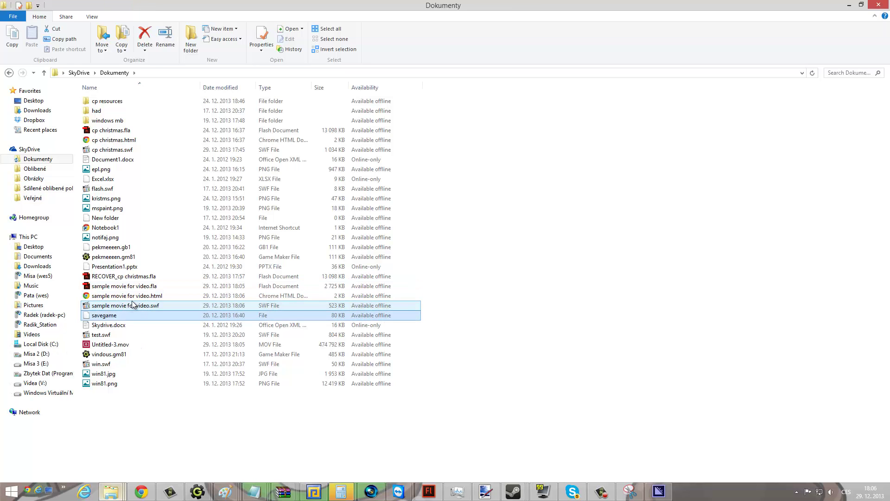
left_click(132, 305)
right_click(133, 305)
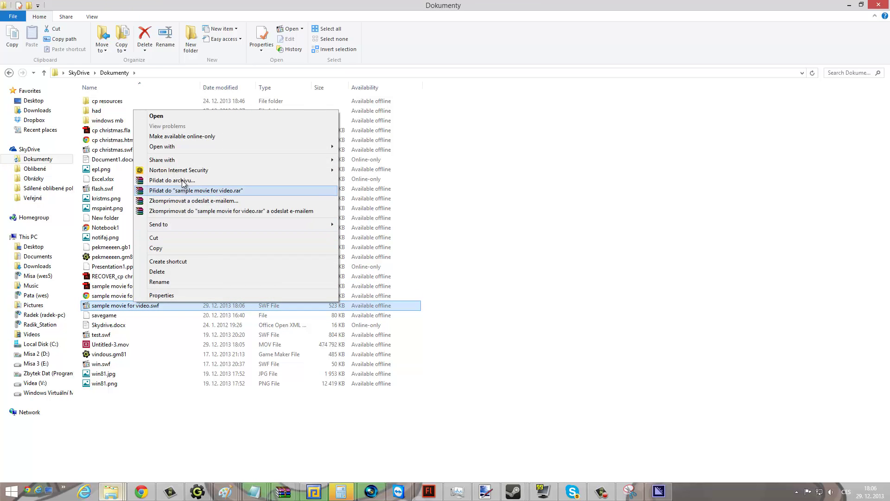
mouse_move(171, 146)
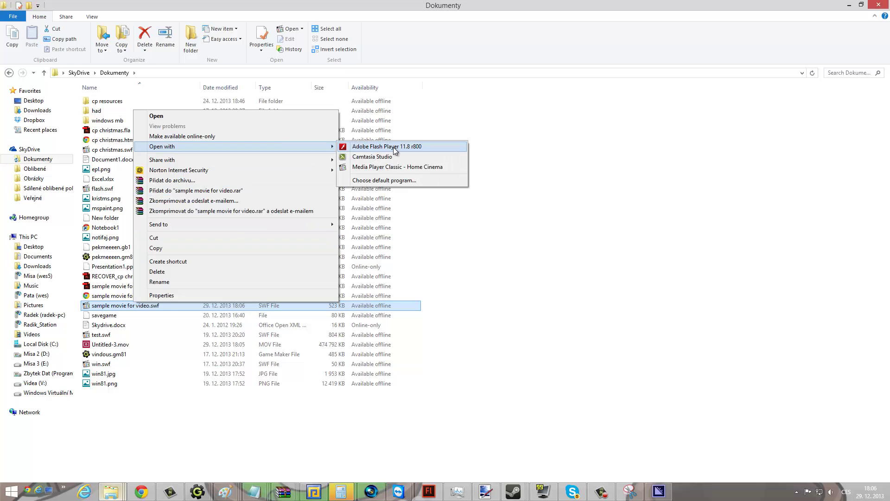
left_click(394, 147)
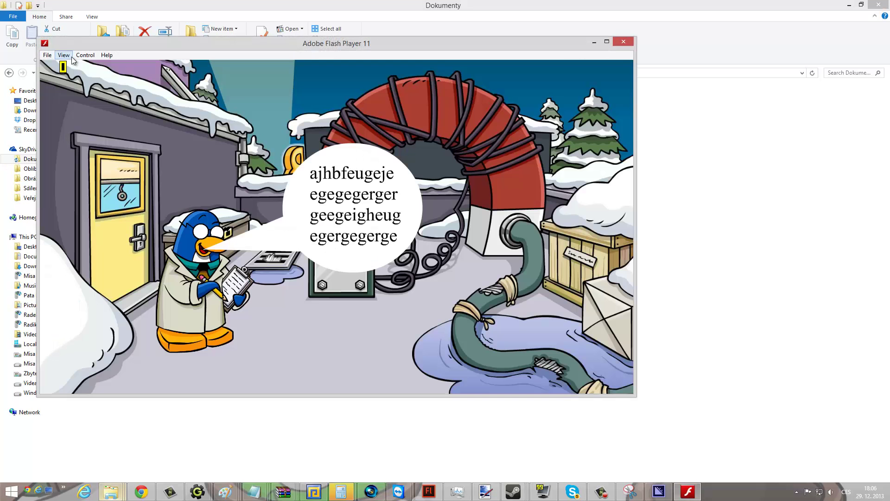
left_click(86, 55)
left_click(88, 57)
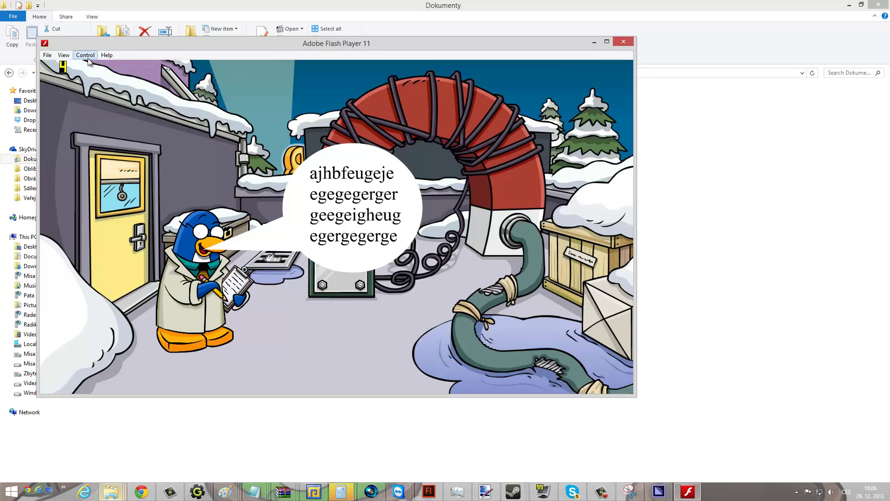
left_click(86, 55)
left_click(87, 55)
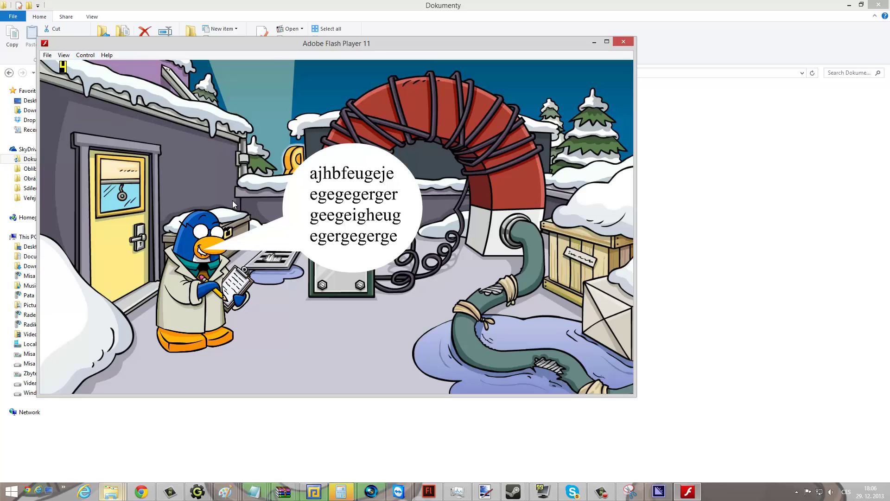
left_click(86, 55)
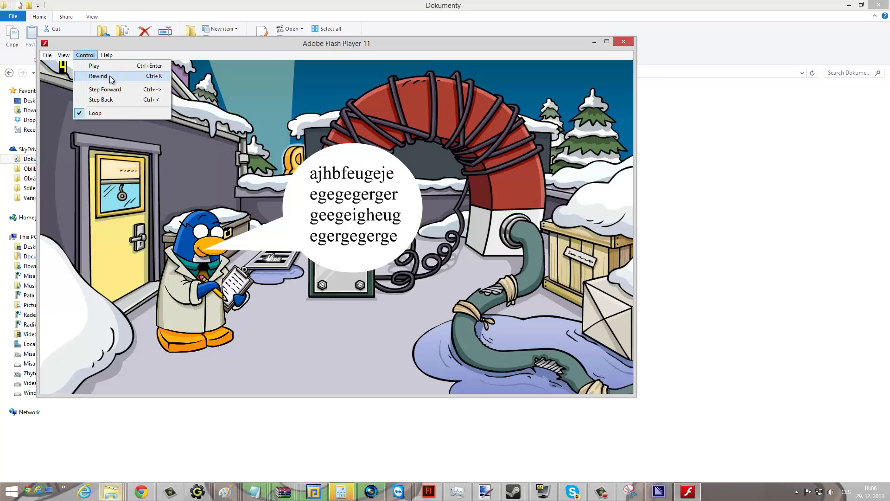
left_click(86, 55)
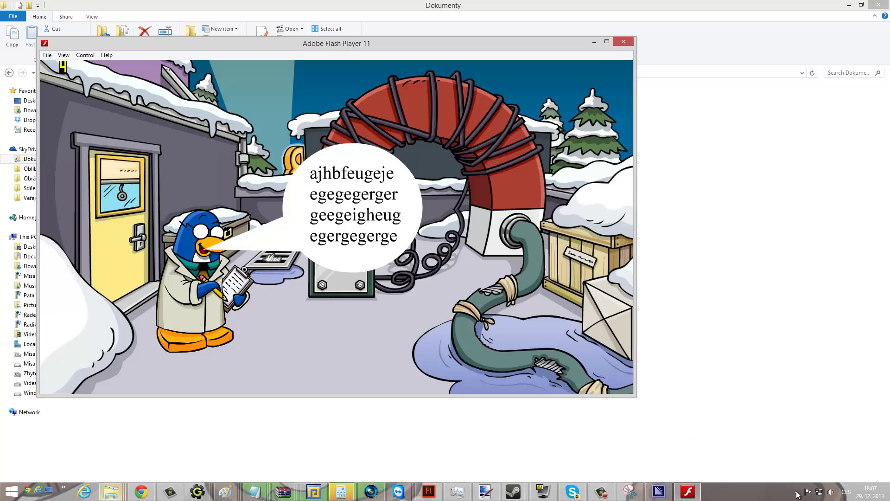
left_click(602, 490)
left_click(344, 236)
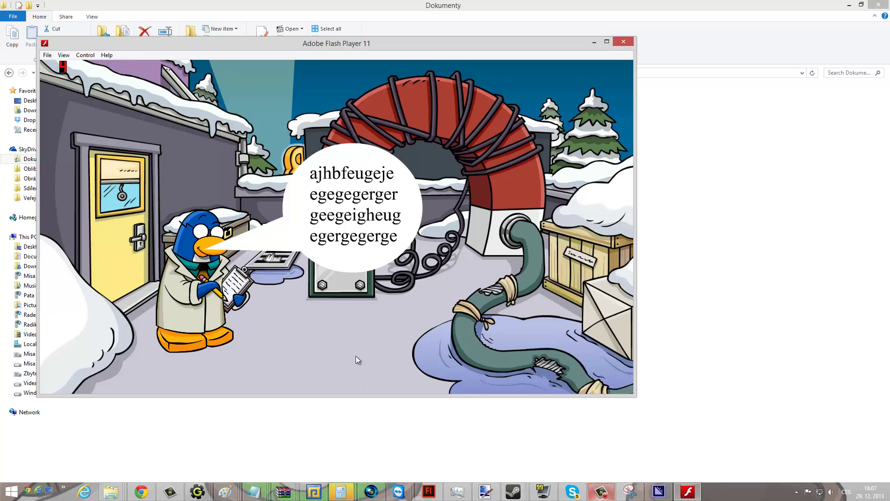
mouse_move(2, 3)
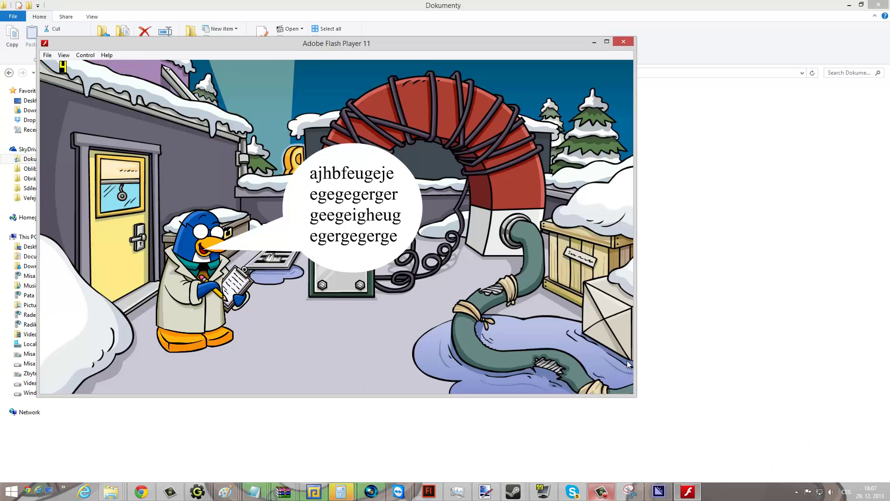
left_click(612, 491)
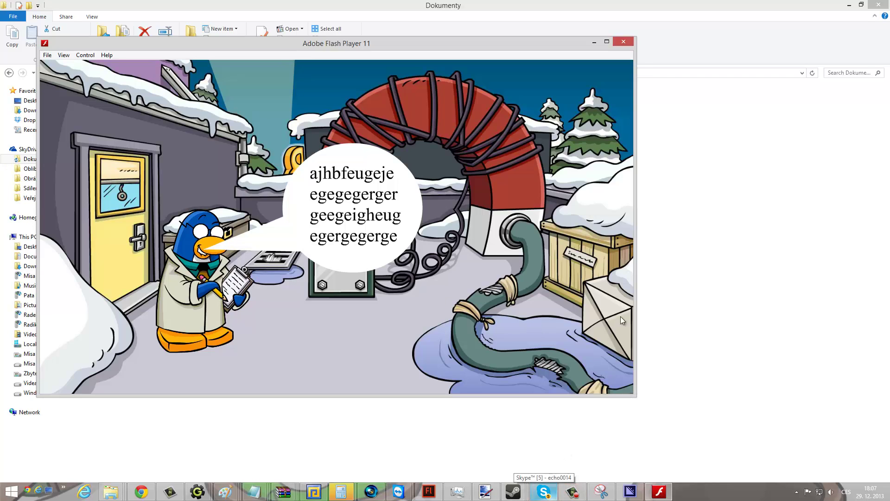
Play the published movie in Flash Player through to its end screen and exit the player.
left_click(429, 491)
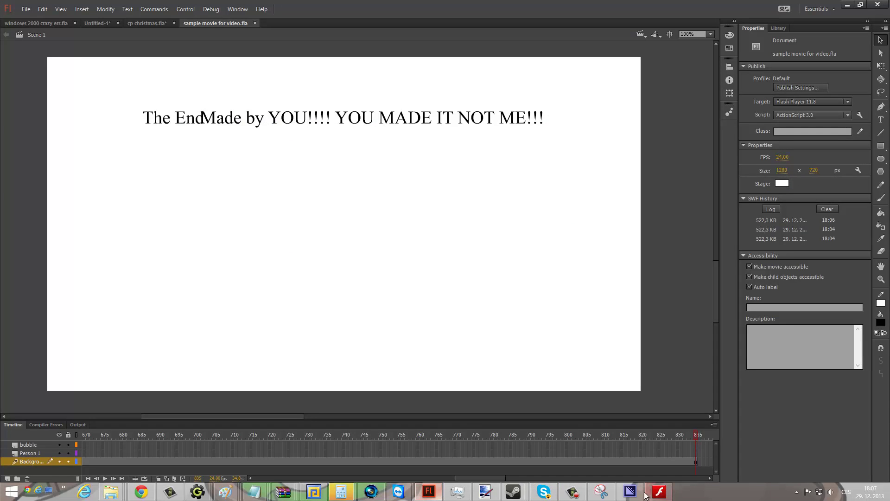
left_click(659, 491)
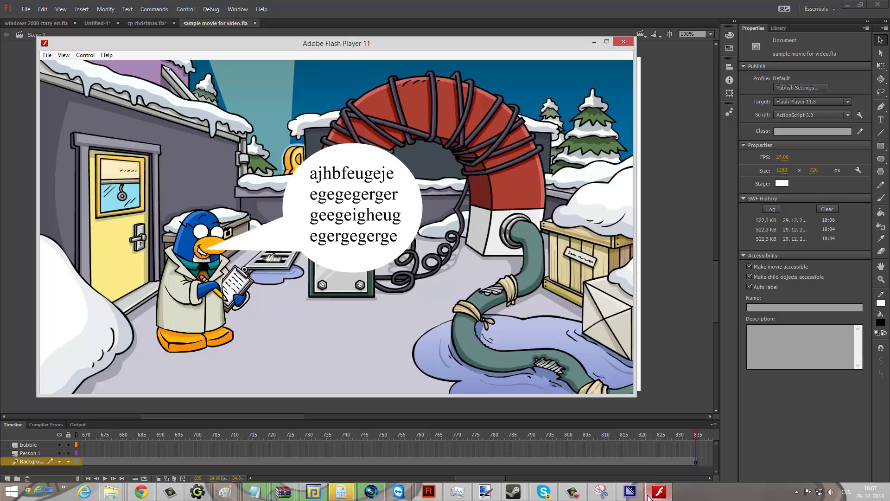
left_click(85, 55)
left_click(82, 56)
left_click(88, 57)
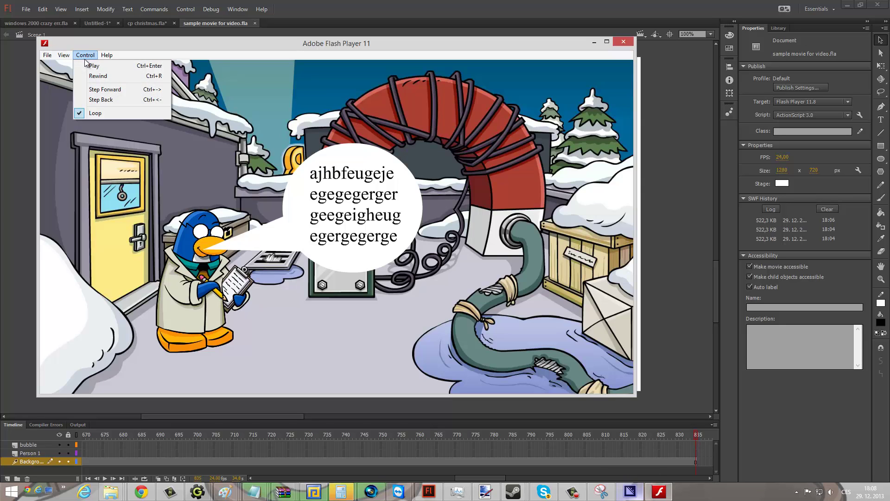
left_click(88, 57)
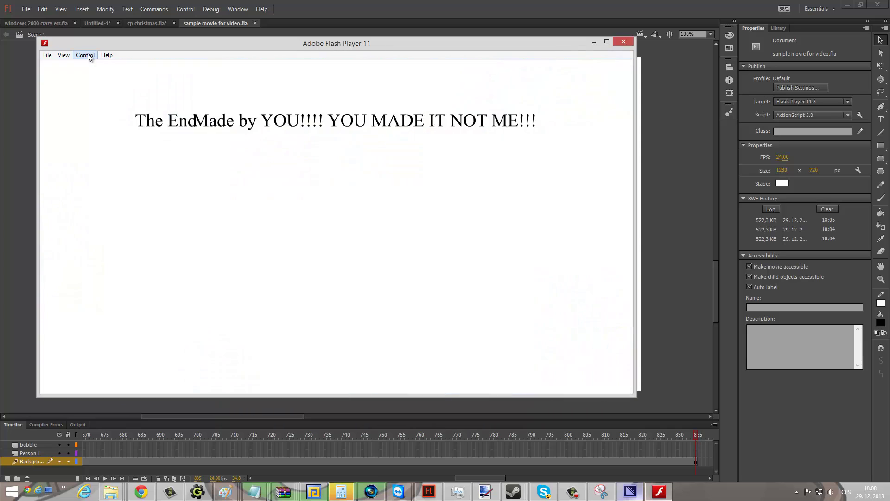
left_click(48, 56)
left_click(68, 161)
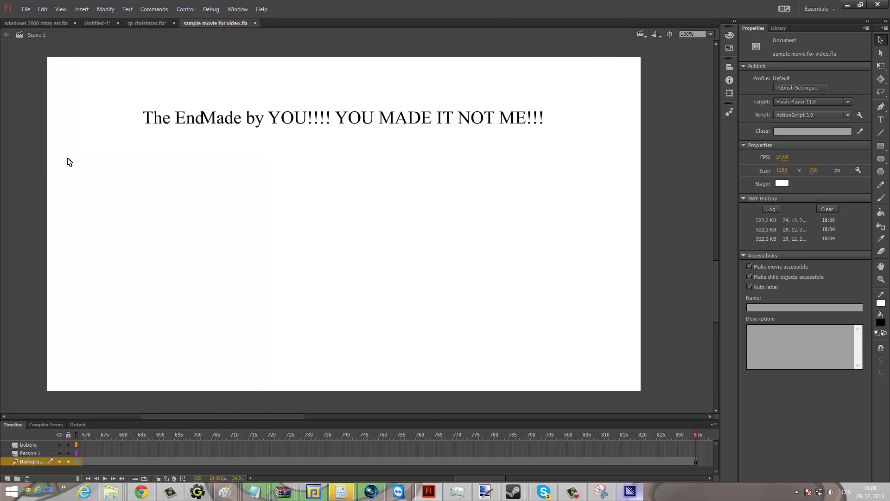
left_click_drag(110, 53, 369, 150)
left_click_drag(474, 181, 609, 207)
left_click(465, 245)
Preview the animation on the timeline from frame 1 and return the playhead to frame 1.
left_click_drag(474, 479, 243, 478)
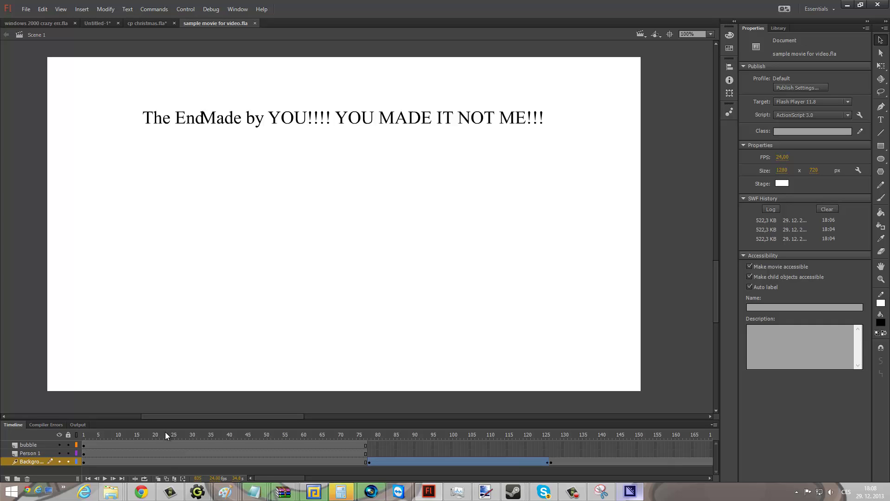
left_click(84, 435)
key("Return")
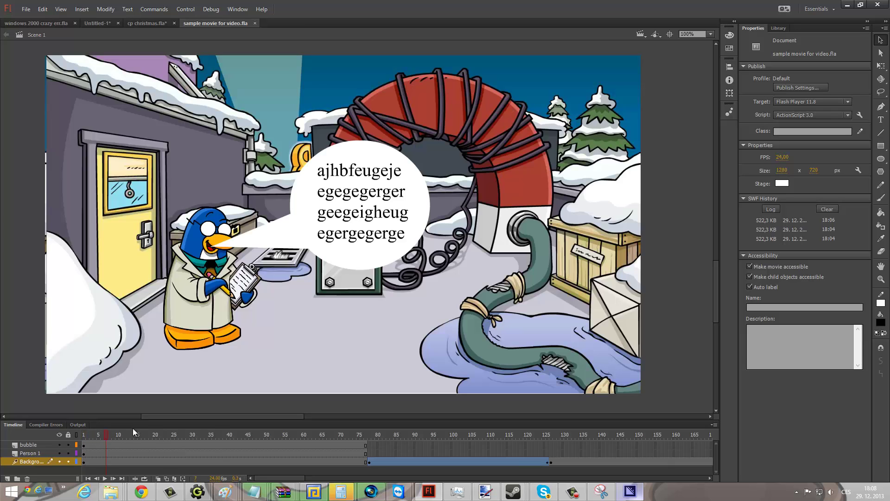
left_click(84, 462)
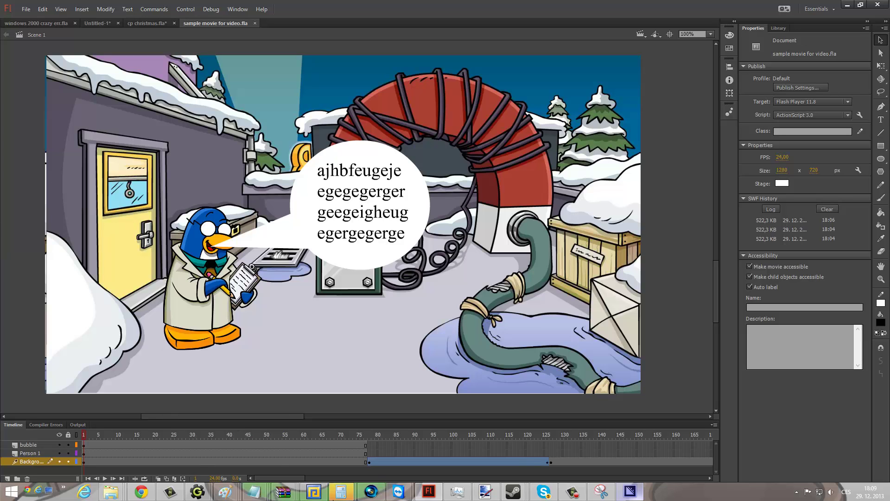
left_click(599, 493)
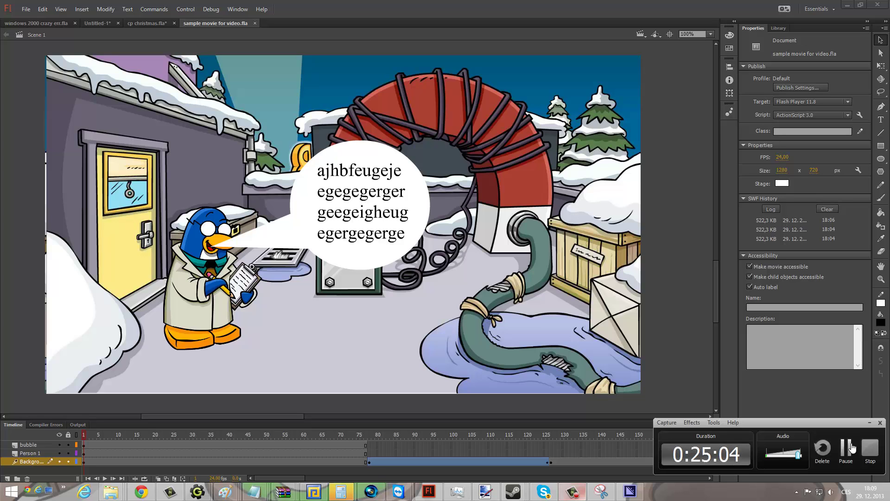
left_click(852, 447)
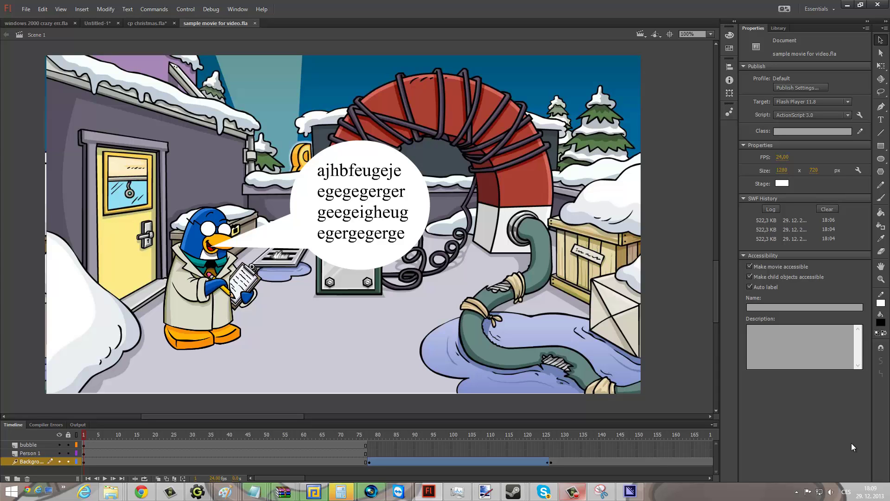
key("super+r")
type("w")
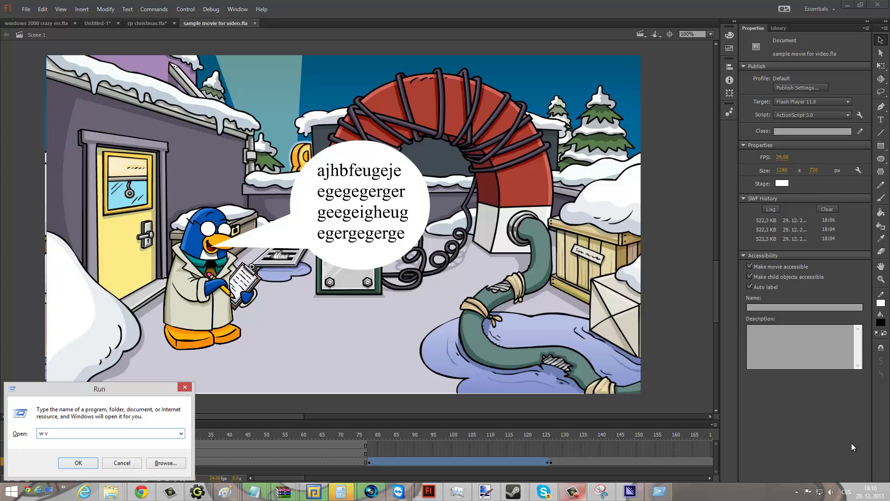
key("Escape")
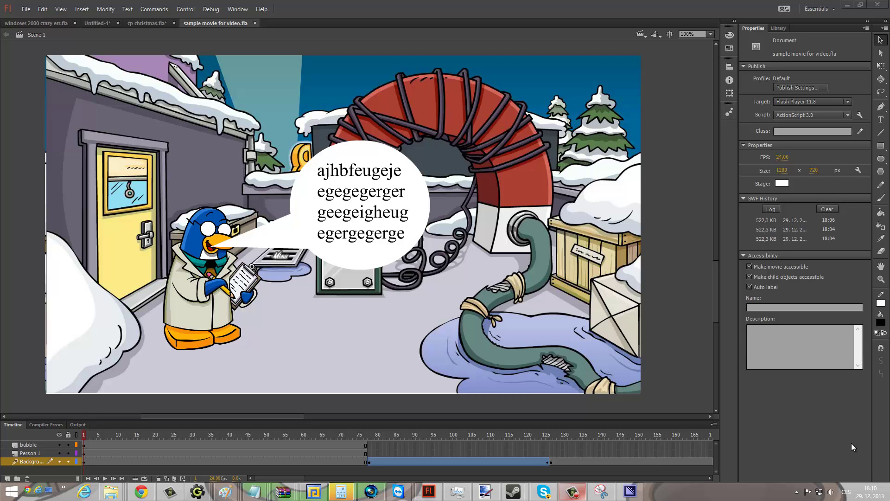
Write the converter name "VMeisoft Flash to Video Converter" in the Windows Run dialog.
key("super+r")
type("VM")
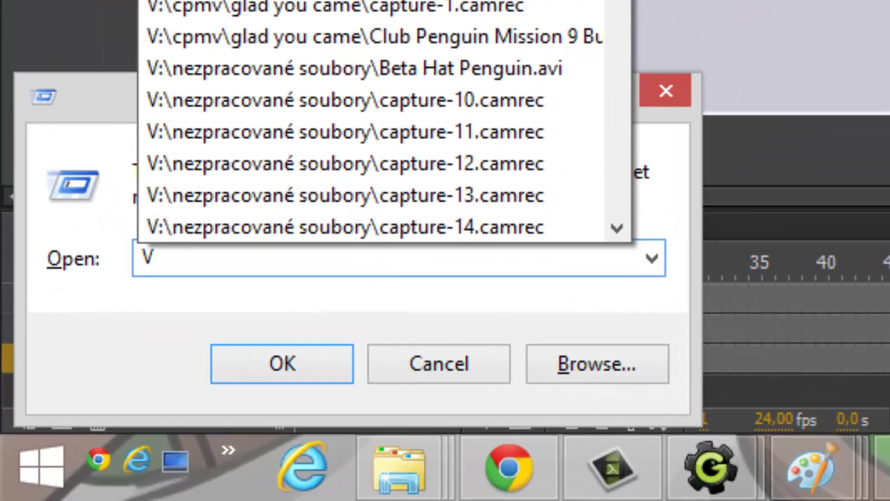
type("E")
key("BackSpace")
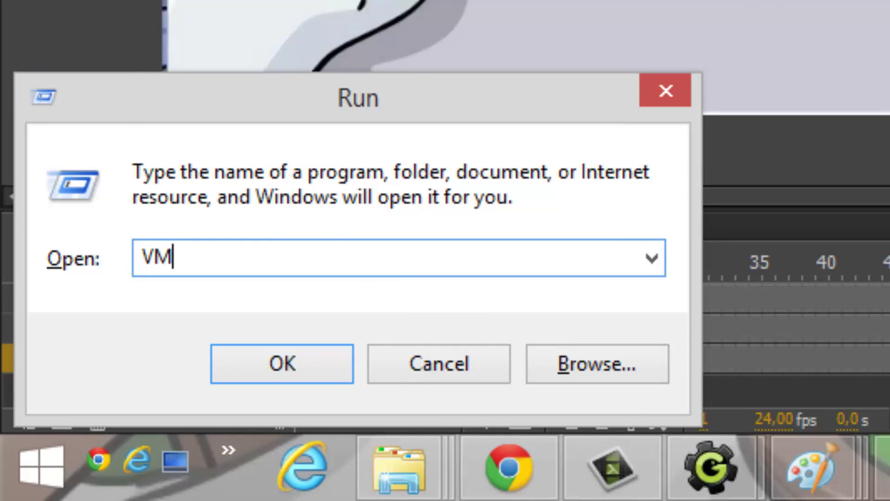
type("eisoft")
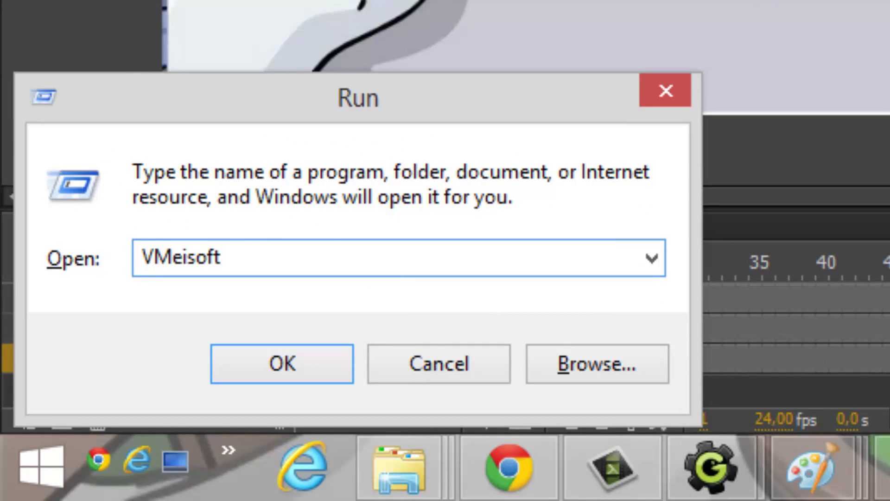
type(" Flash to Vi")
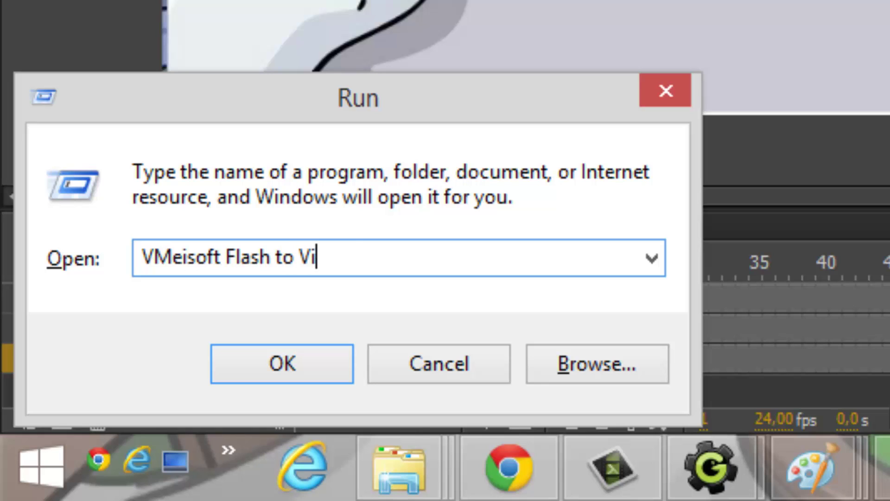
type("deo Conv")
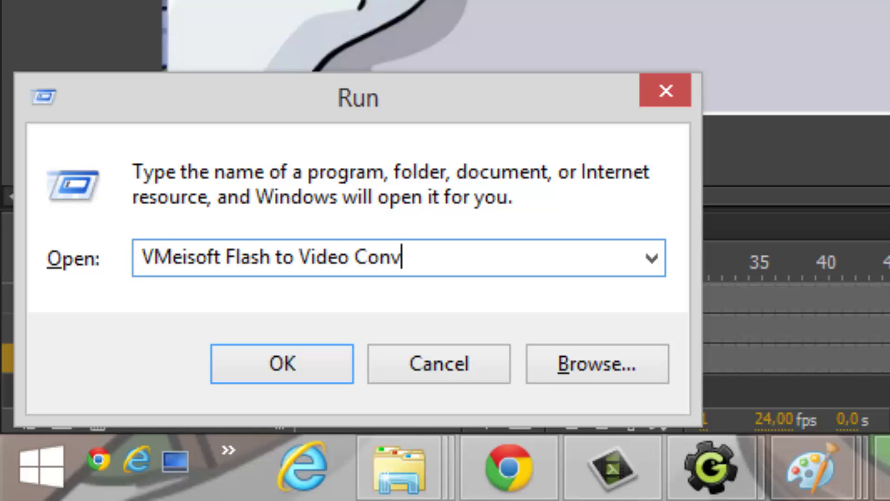
type("ert")
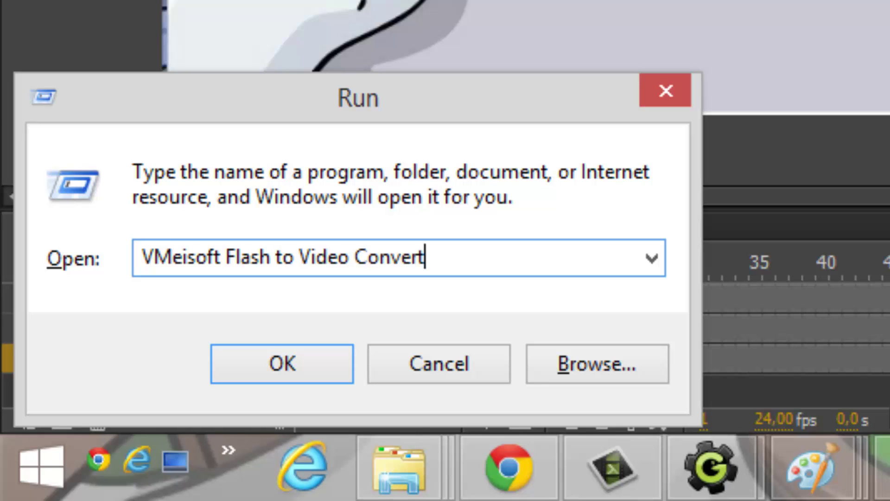
type("er")
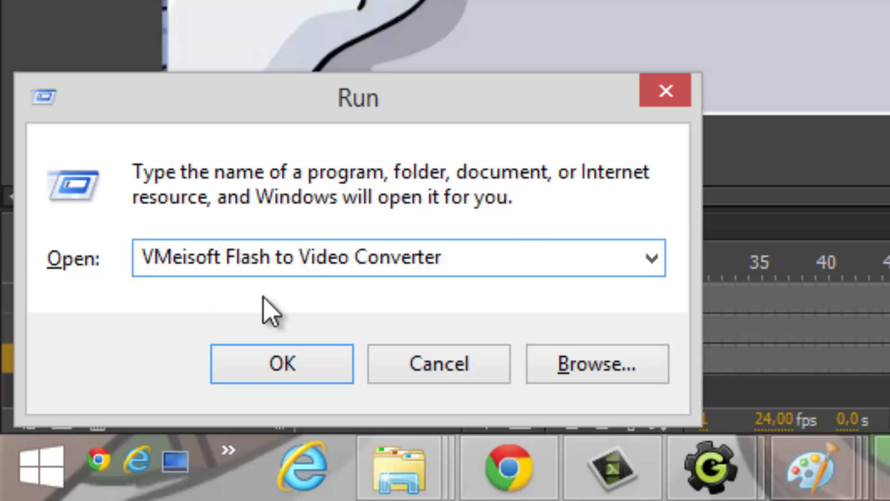
Change "to Video" in the converter name to "SWF" and dismiss the Run dialog without running it.
left_click(274, 267)
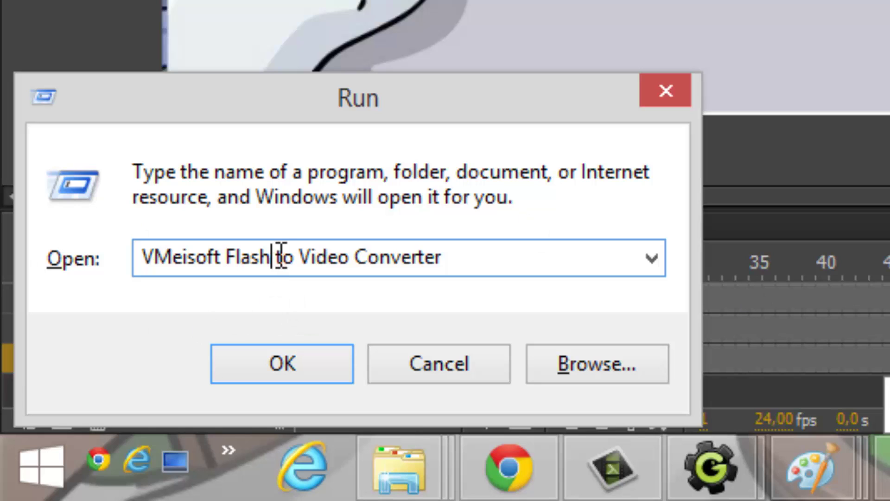
left_click_drag(277, 256, 351, 273)
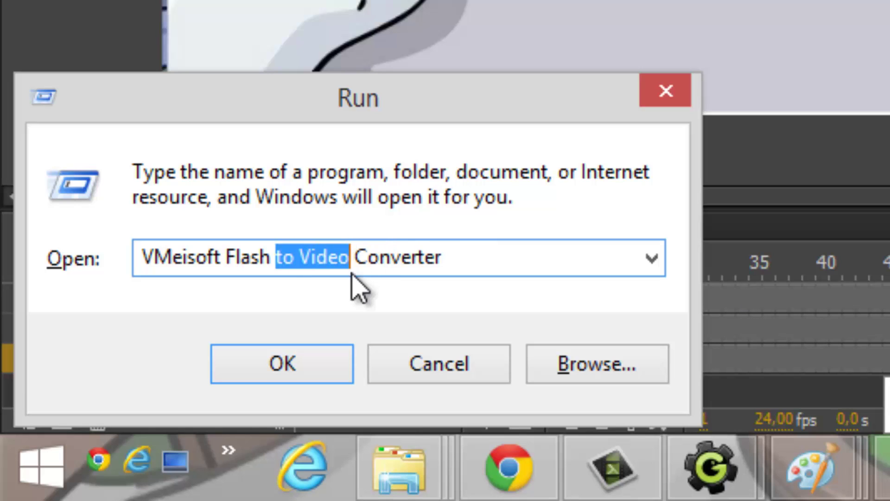
type("SWF")
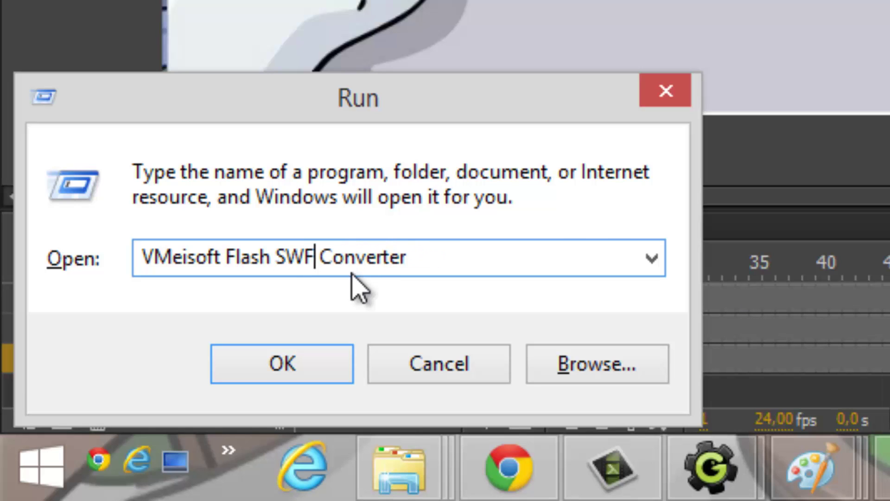
left_click(423, 372)
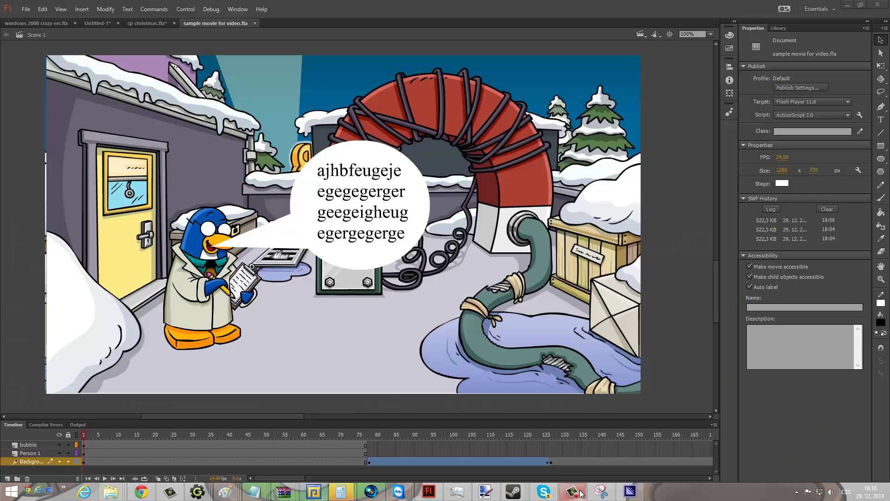
left_click(572, 491)
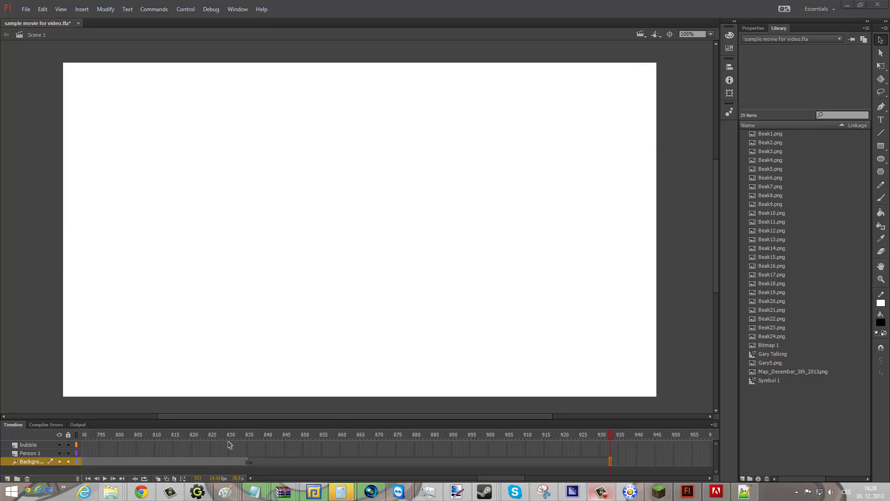
Place the Gary5.png image from the library on the stage at frame 836 of the background layer.
left_click(252, 435)
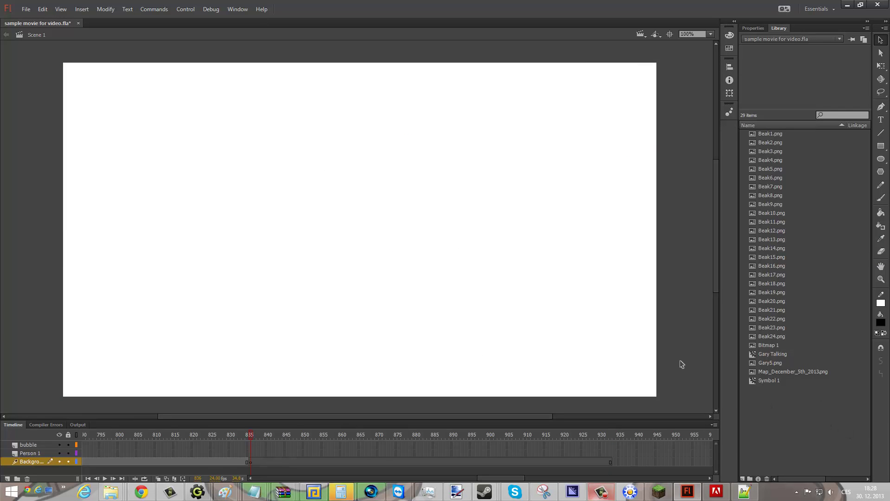
left_click(775, 363)
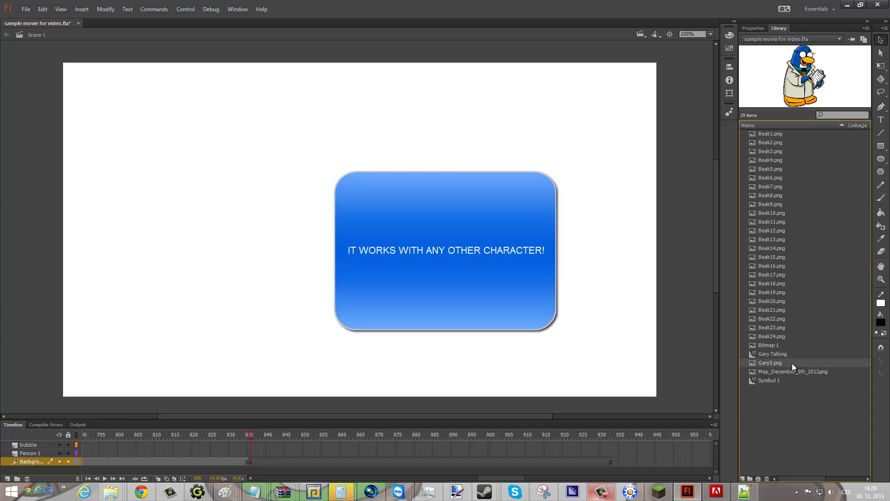
left_click(768, 354)
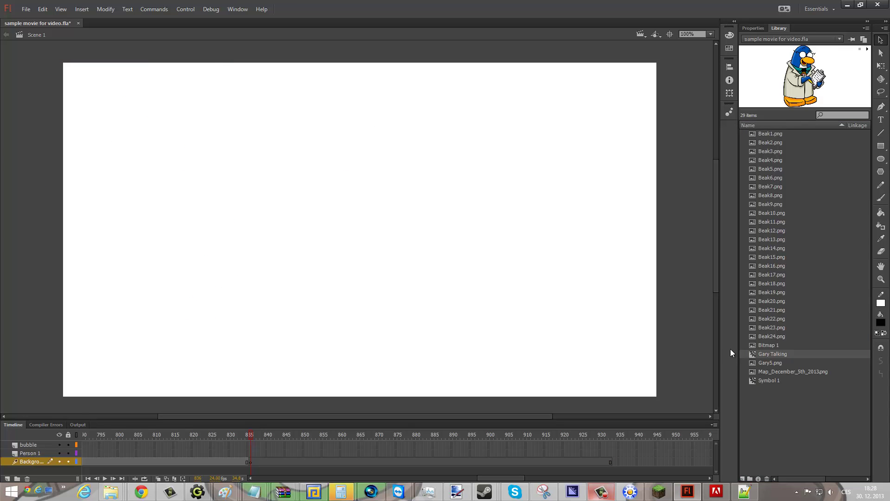
left_click_drag(765, 366, 169, 278)
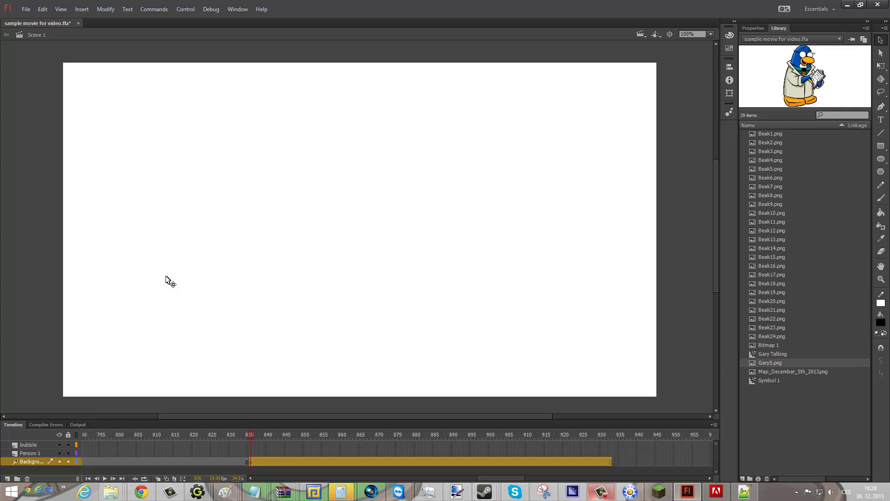
left_click_drag(217, 227, 221, 186)
Scale Gary down to about half size with Free Transform and move him to the stage's lower-left corner.
left_click(881, 65)
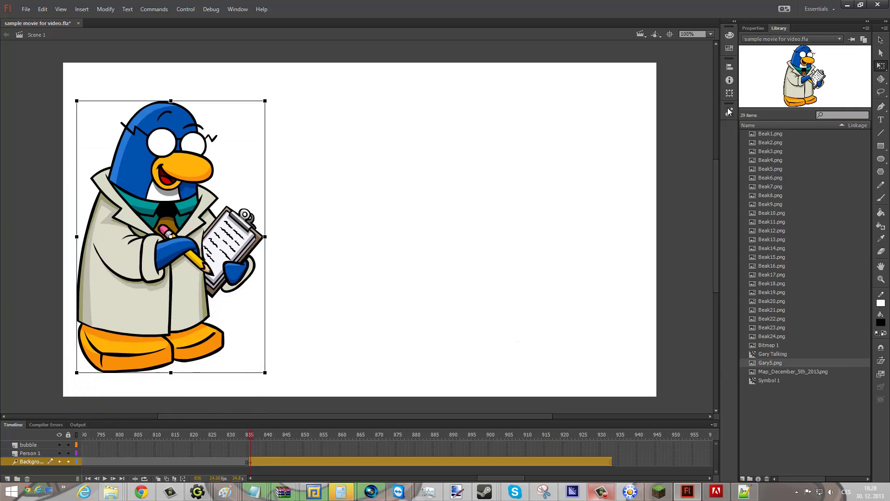
left_click_drag(264, 100, 216, 169)
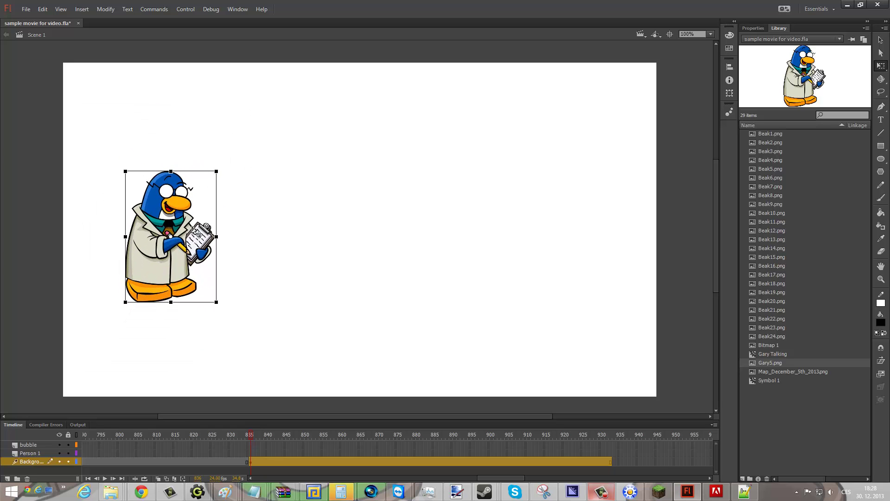
left_click_drag(188, 232, 135, 310)
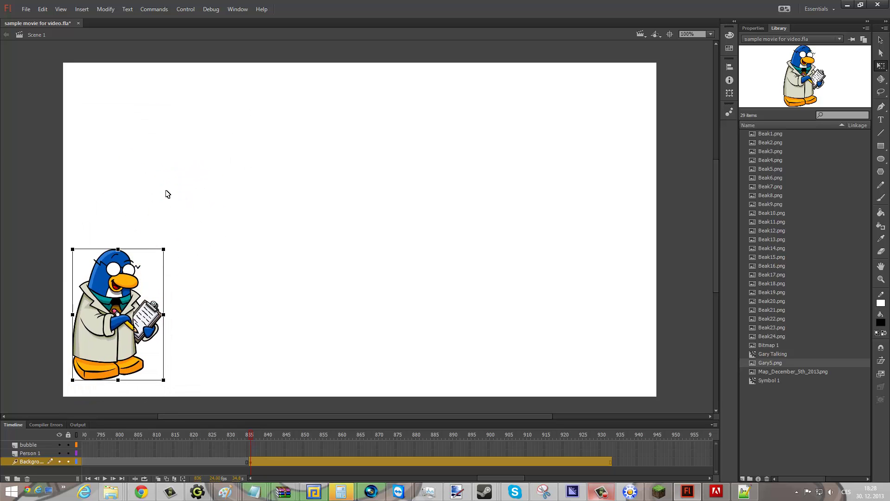
Create a motion tween on Gary, accepting his conversion to a symbol, and select Symbol 2 in the library.
right_click(139, 279)
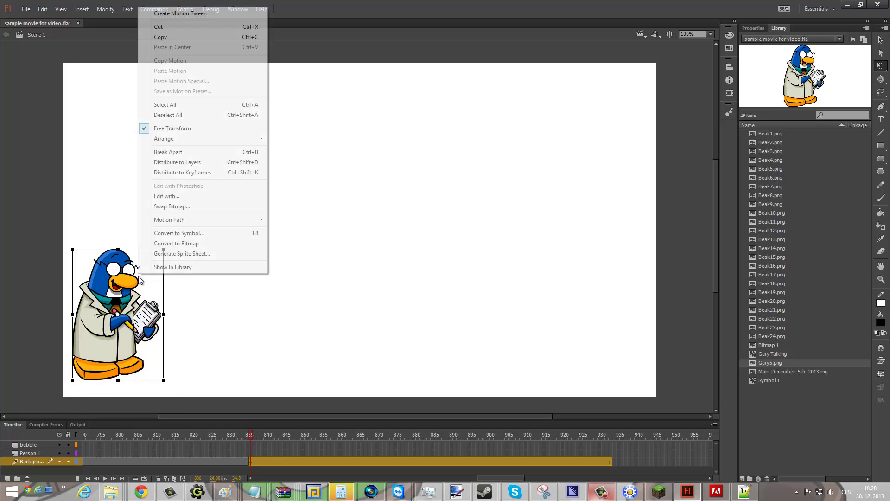
left_click(246, 15)
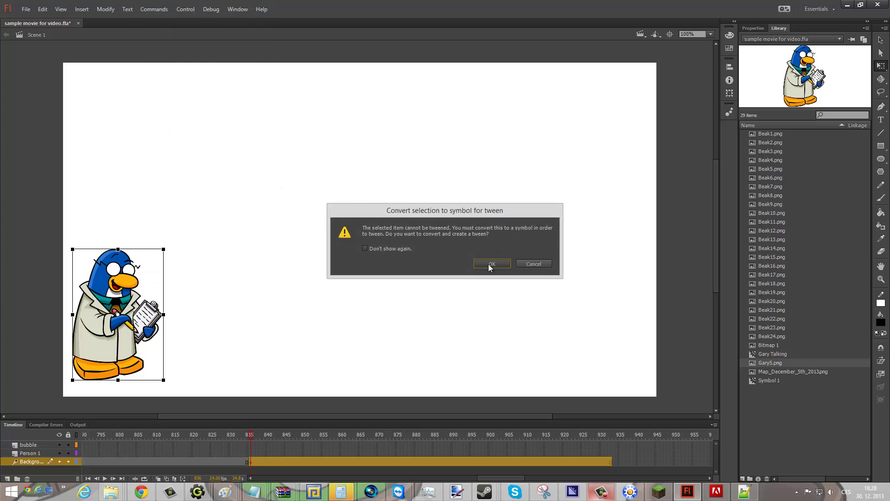
left_click_drag(349, 215, 191, 140)
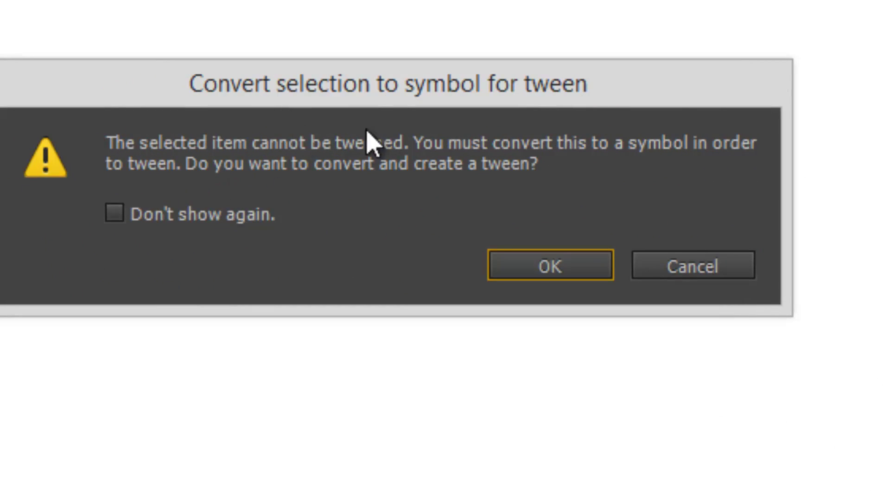
left_click(548, 268)
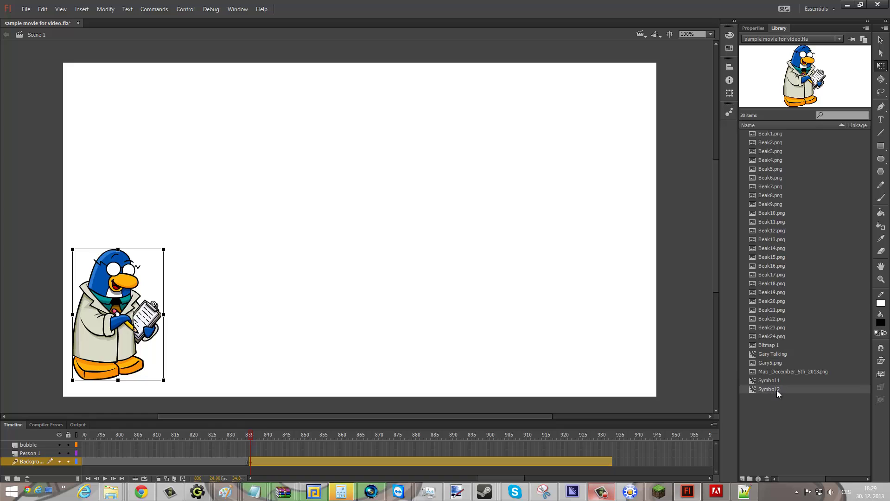
left_click(769, 388)
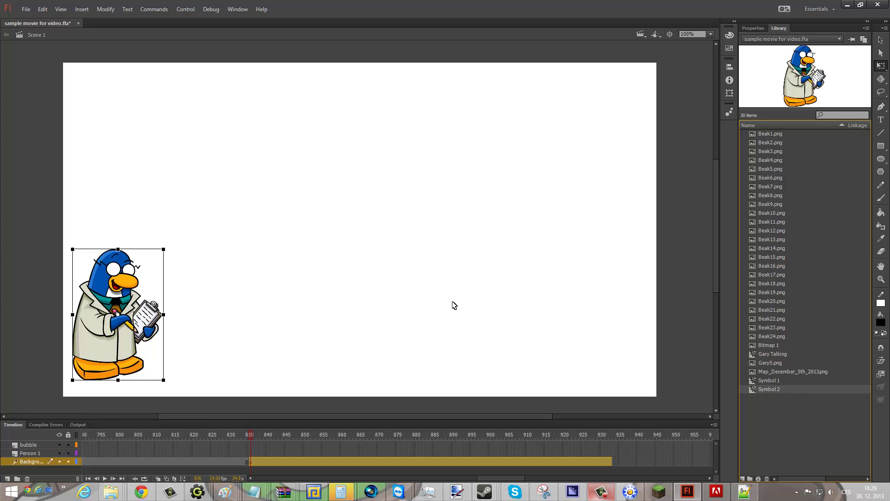
Position Gary at the stage's lower right on frame 933 and at its upper left on frame 836.
left_click(610, 435)
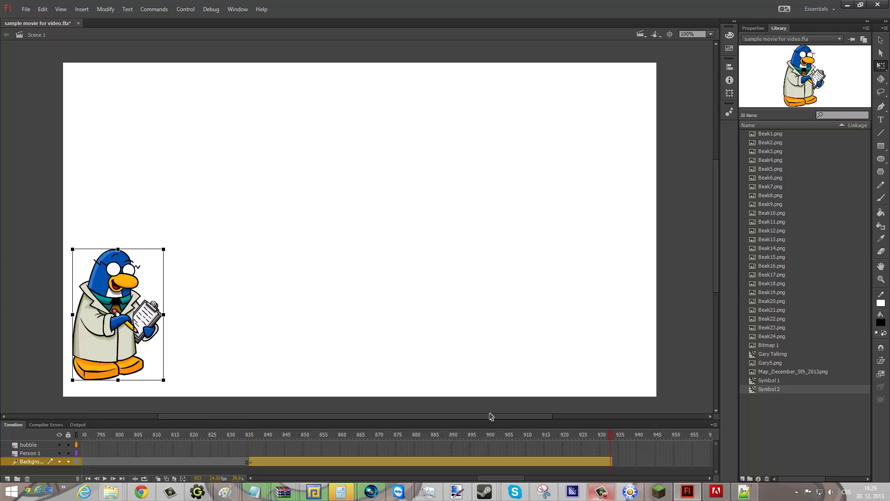
left_click_drag(115, 285, 608, 285)
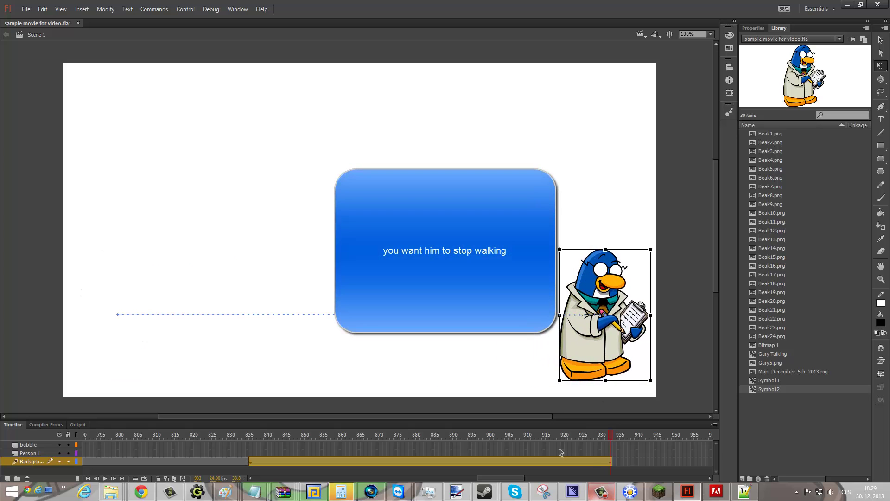
left_click_drag(597, 428, 249, 425)
left_click(131, 268)
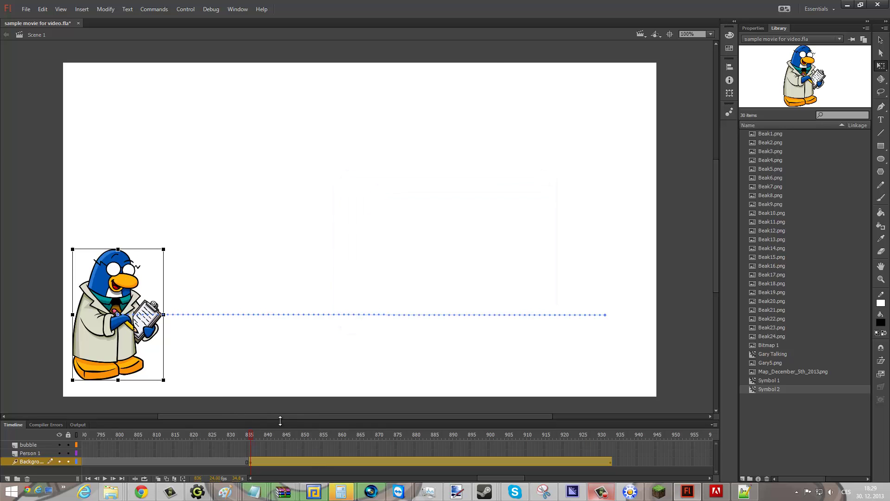
left_click_drag(147, 321, 151, 121)
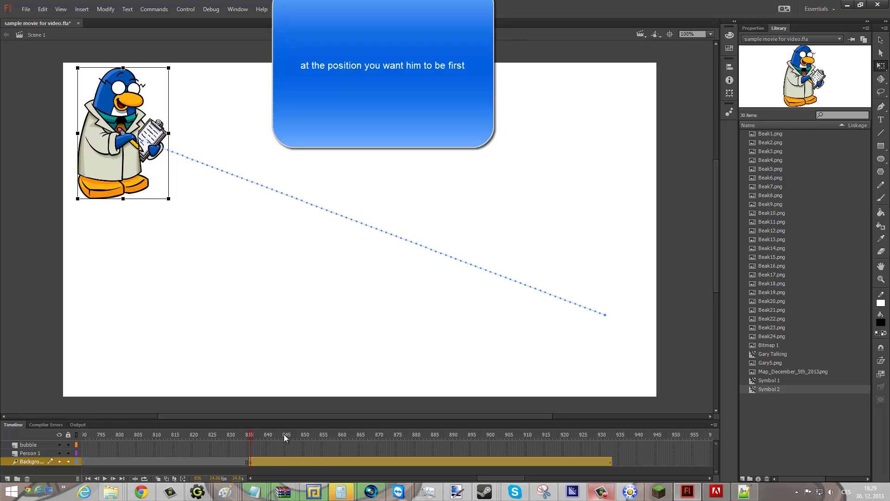
Add tween positions for Gary at the stage's upper right on frame 871 and left of centre on frame 906.
left_click_drag(284, 433, 382, 435)
left_click(306, 243)
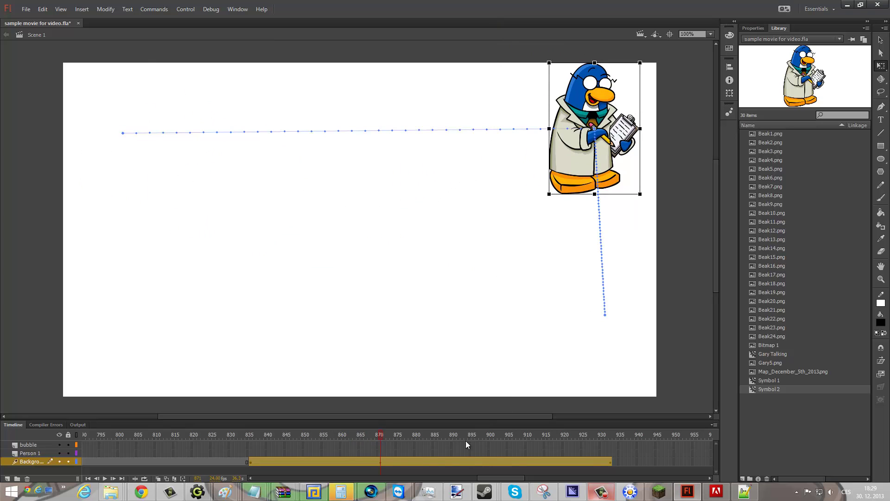
left_click_drag(255, 436, 511, 440)
left_click(593, 232)
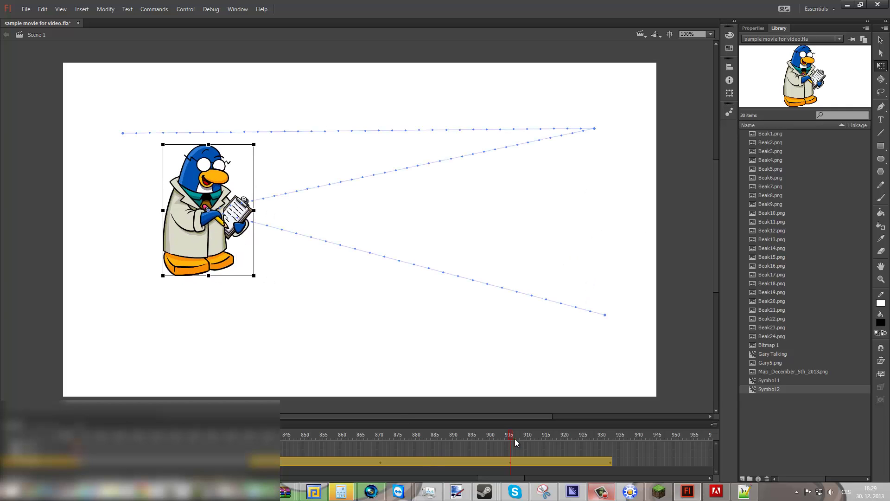
Move Gary to the right of the stage's centre on frame 927 to bend the end of the motion path.
left_click_drag(519, 433, 588, 433)
left_click(514, 283)
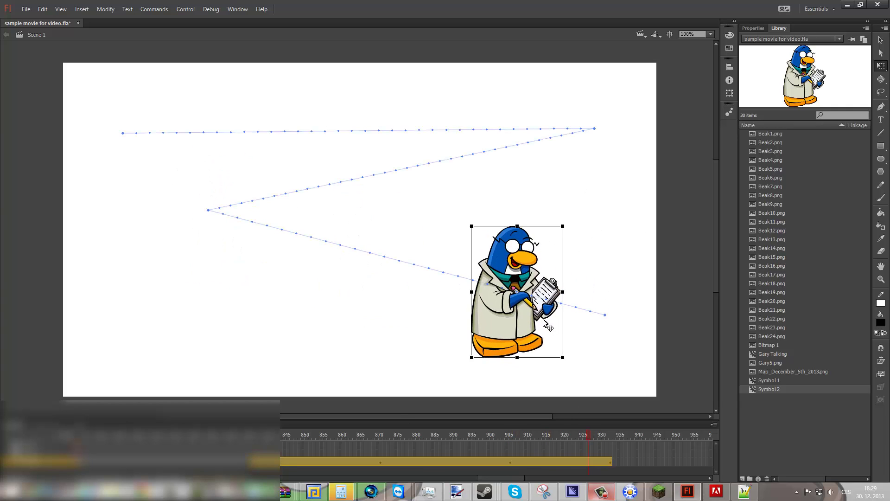
left_click_drag(575, 237, 573, 252)
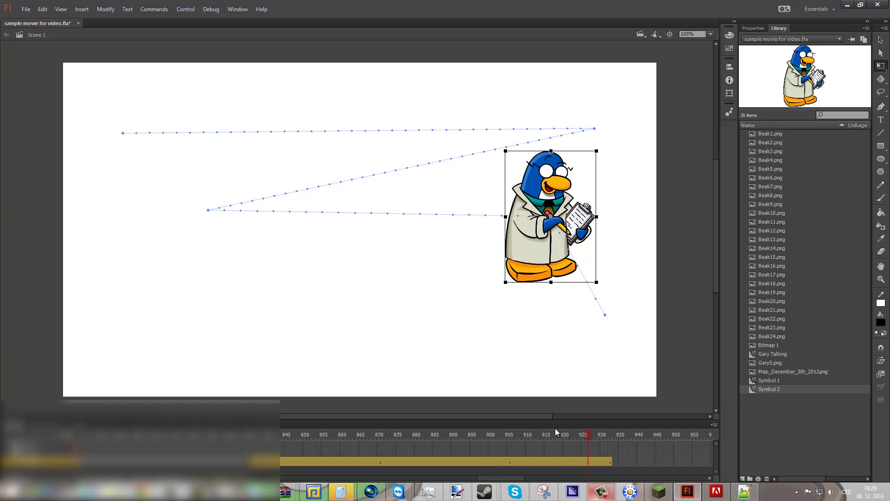
Play Gary's tween on the timeline from frame 836, and test the whole movie before closing its preview.
left_click_drag(586, 434, 258, 441)
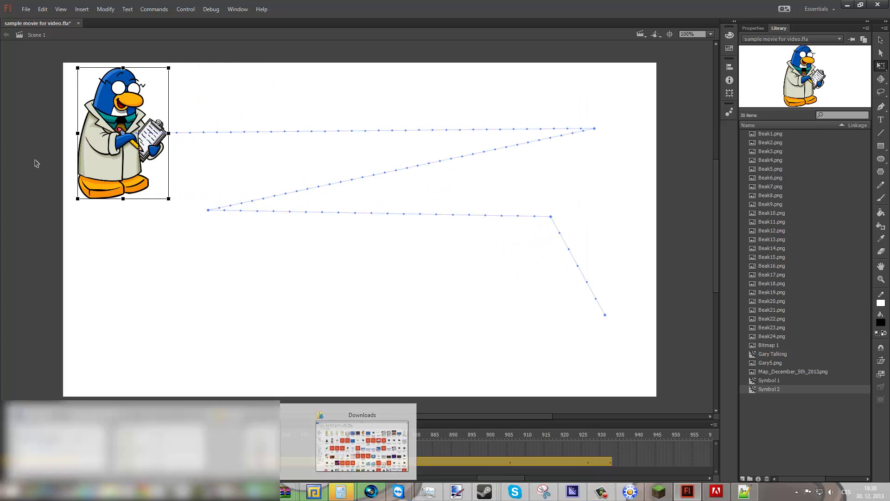
key("Return")
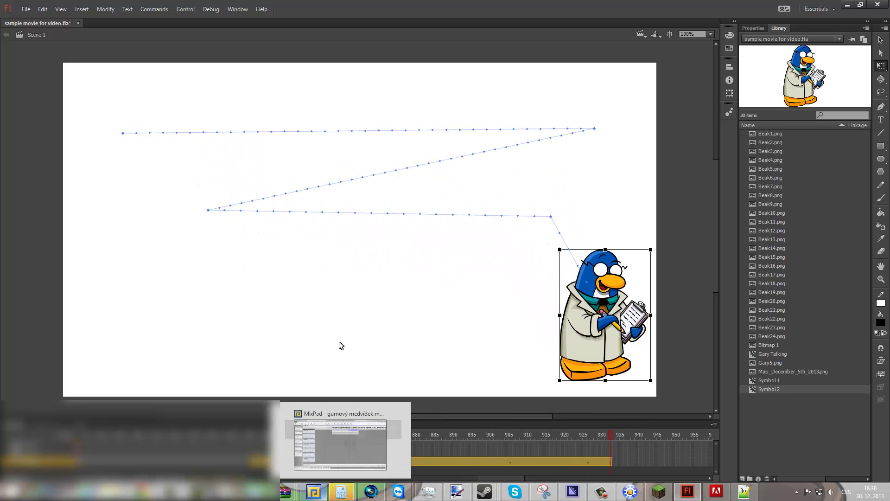
key("ctrl+Return")
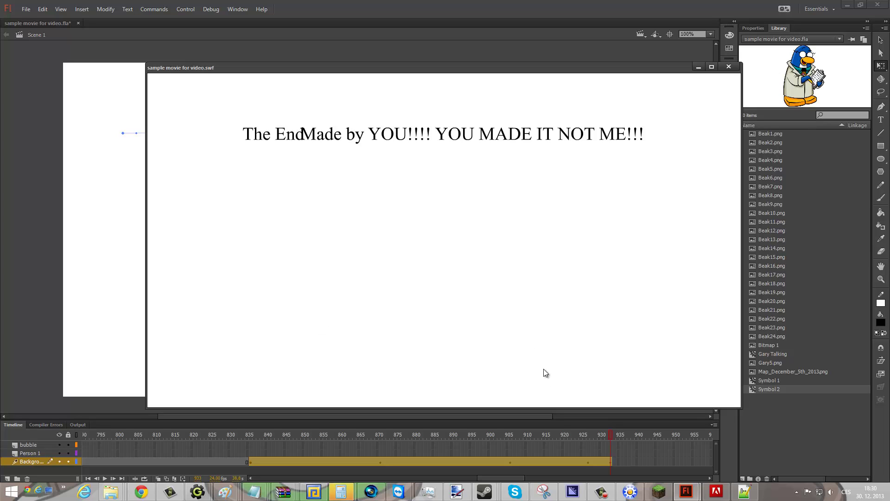
left_click(601, 490)
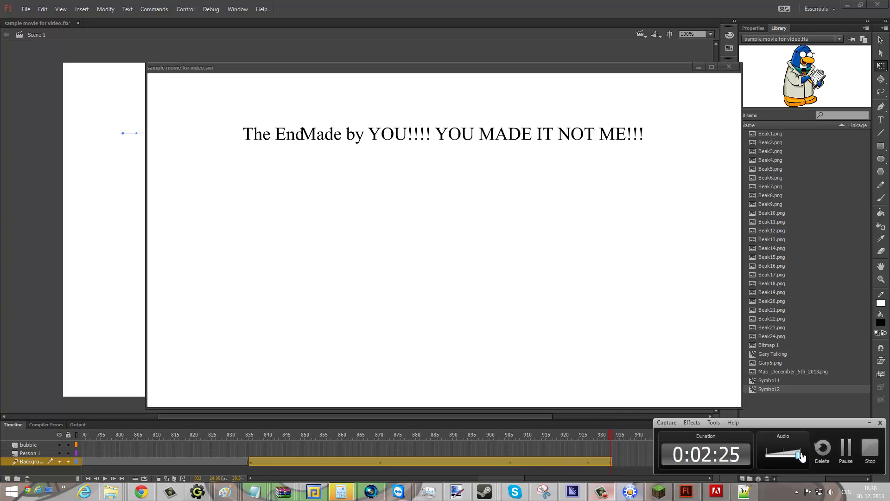
left_click(849, 452)
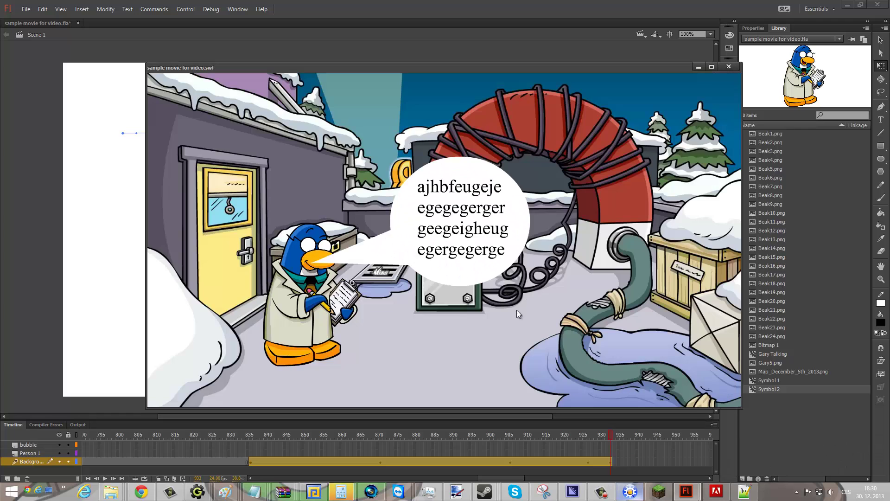
key("ctrl+w")
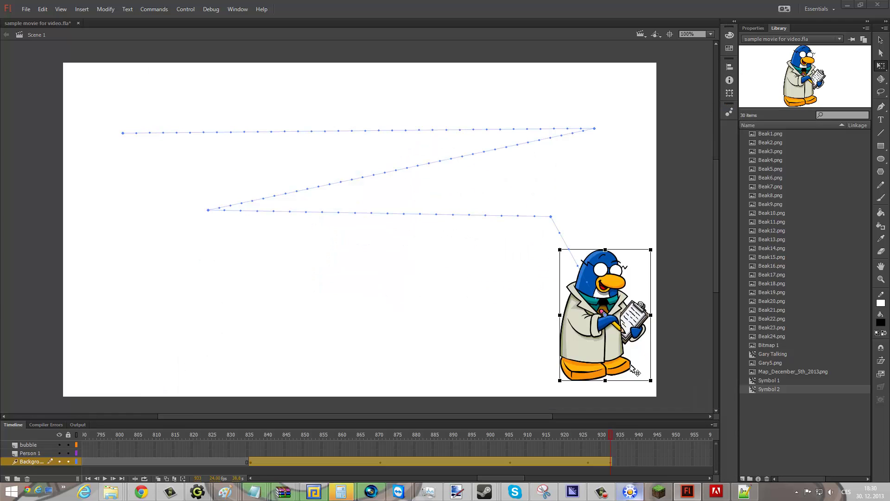
left_click_drag(612, 435, 650, 394)
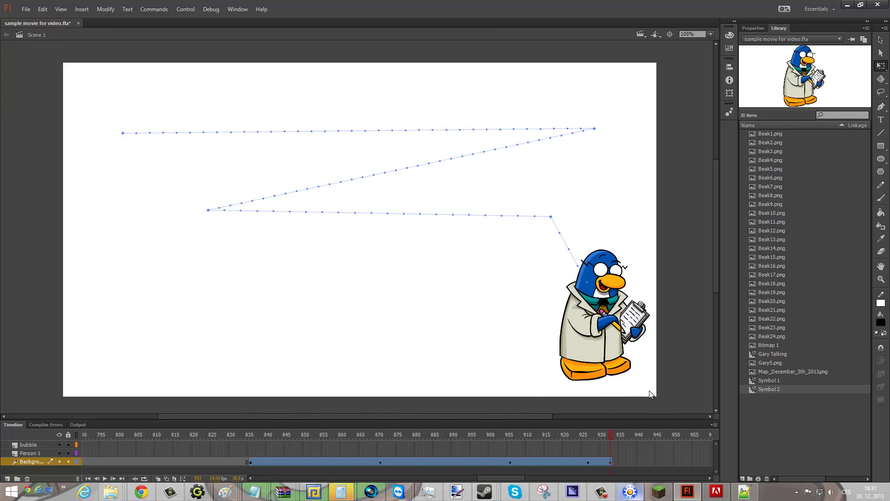
left_click_drag(580, 412, 642, 427)
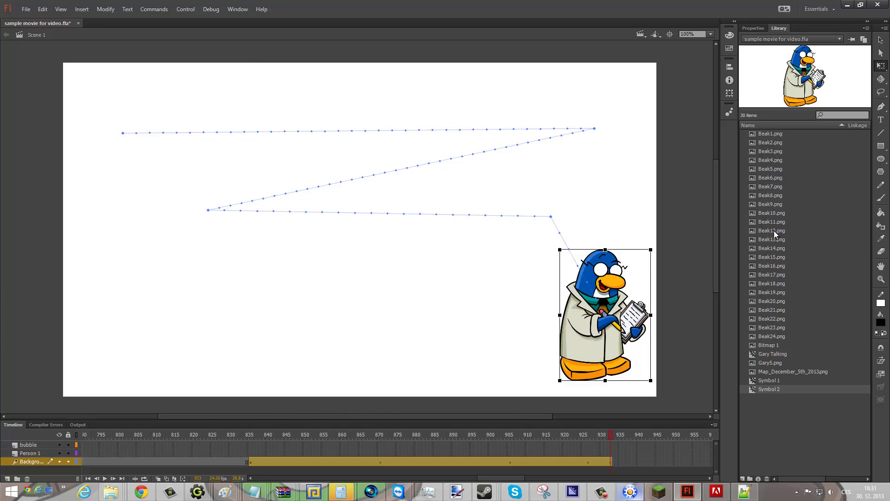
Browse the beak images in the library from Beak1.png to Beak24.png and compare the mouth shapes in the preview.
left_click_drag(774, 229, 780, 134)
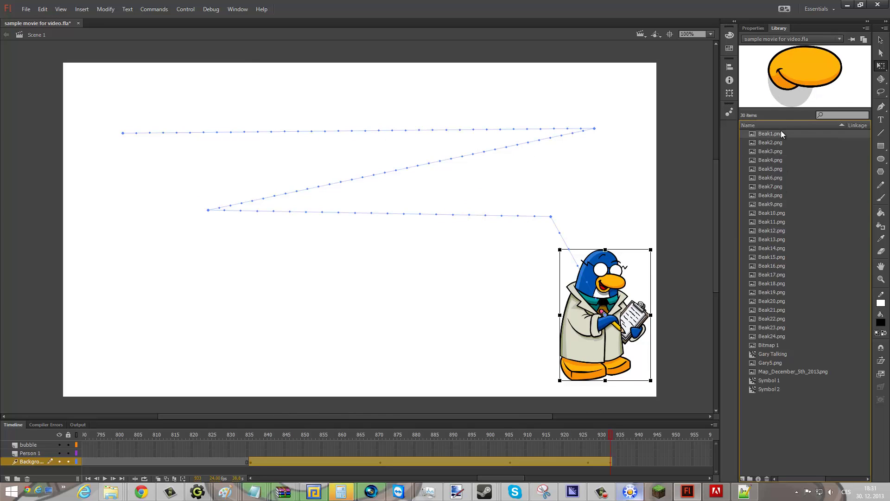
key("Down")
key("Down")
key("Down")
key("Down")
key("Down")
key("Down")
key("Down")
key("Down")
key("Down")
key("Down")
key("Down")
key("Down")
key("Down")
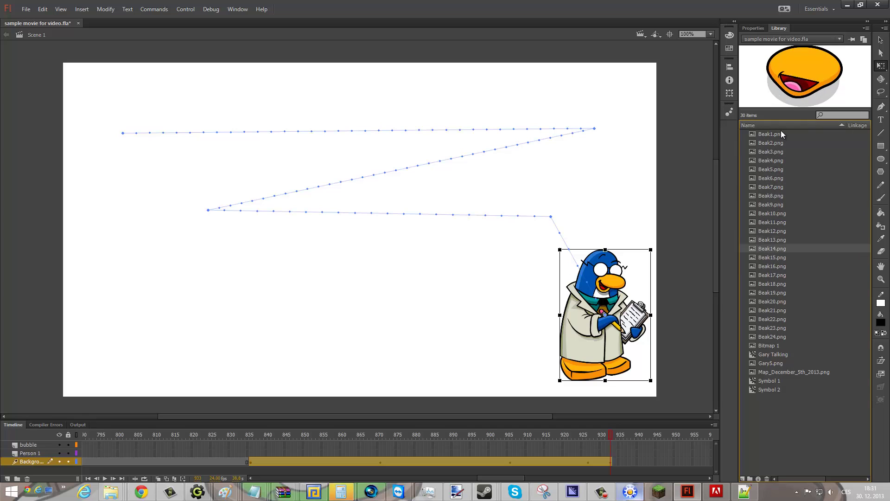
key("Down")
key("Down")
key("Down")
key("Down")
key("Down")
key("Down")
key("Down")
key("Down")
key("Down")
key("Down")
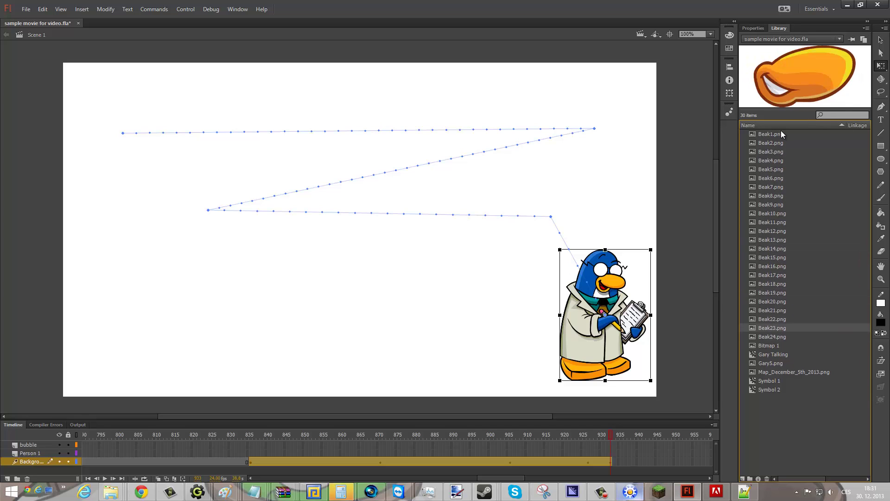
key("Up")
key("Up")
key("Up")
key("Down")
key("Down")
key("Down")
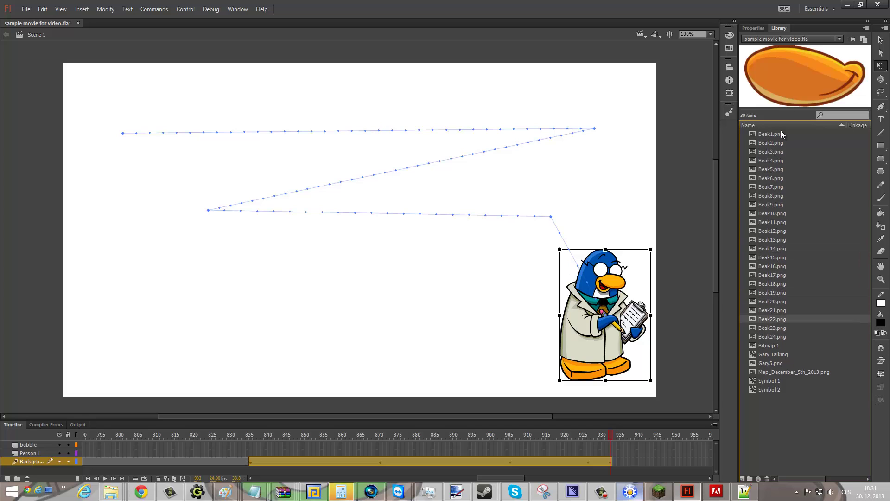
key("Up")
key("Down")
key("Up")
key("Up")
key("Down")
key("Down")
key("Down")
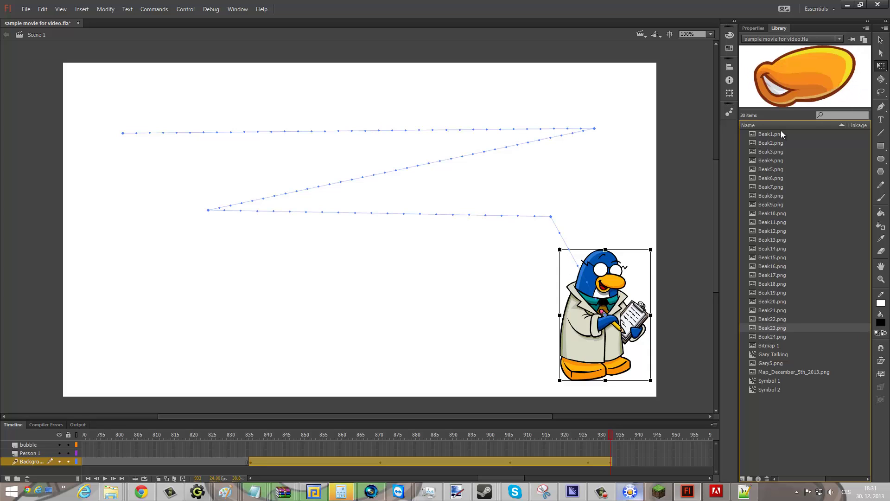
key("Up")
key("Up")
key("Up")
key("Down")
key("Down")
key("Up")
key("Up")
key("Up")
key("Down")
key("Down")
key("Up")
key("Down")
key("Down")
key("Up")
key("Up")
key("Up")
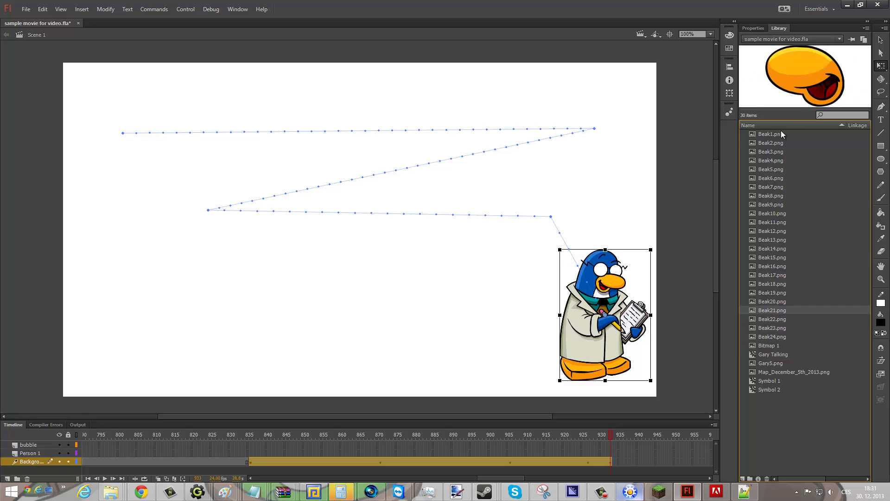
key("Down")
key("Down")
key("Down")
key("Up")
key("Up")
key("Up")
key("Down")
key("Down")
key("Up")
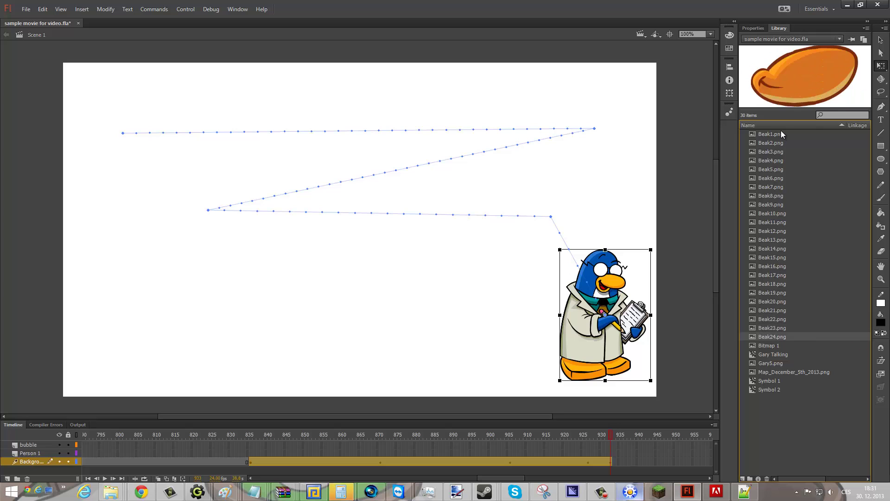
key("Down")
key("Up")
key("Down")
key("Down")
key("Down")
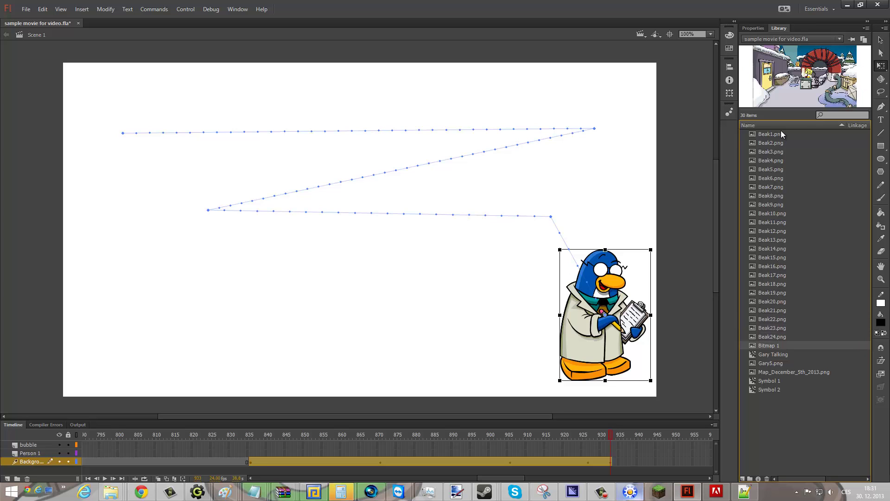
Select the Gary Talking symbol in the library and play its preview.
key("Down")
key("Down")
key("Up")
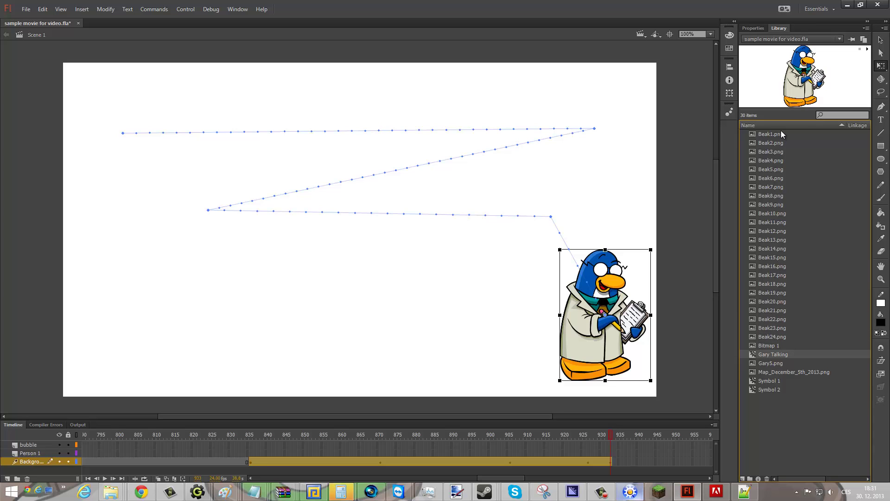
key("Up")
key("Down")
left_click(867, 49)
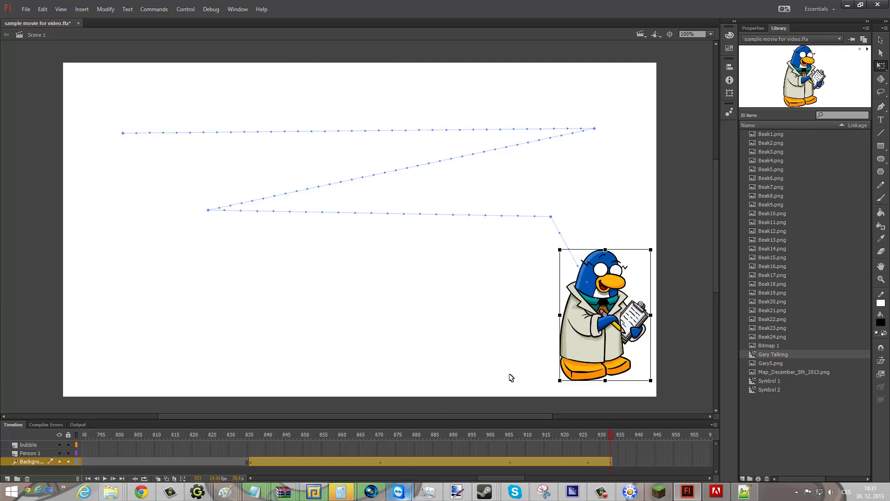
left_click(601, 491)
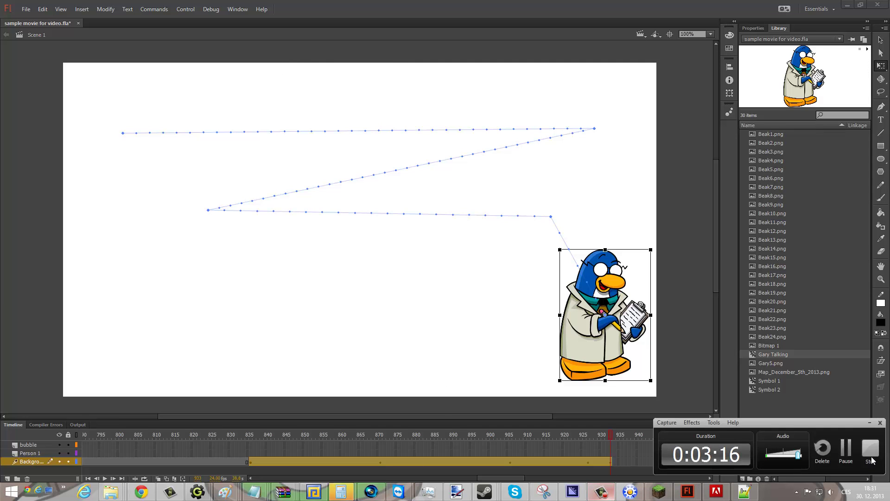